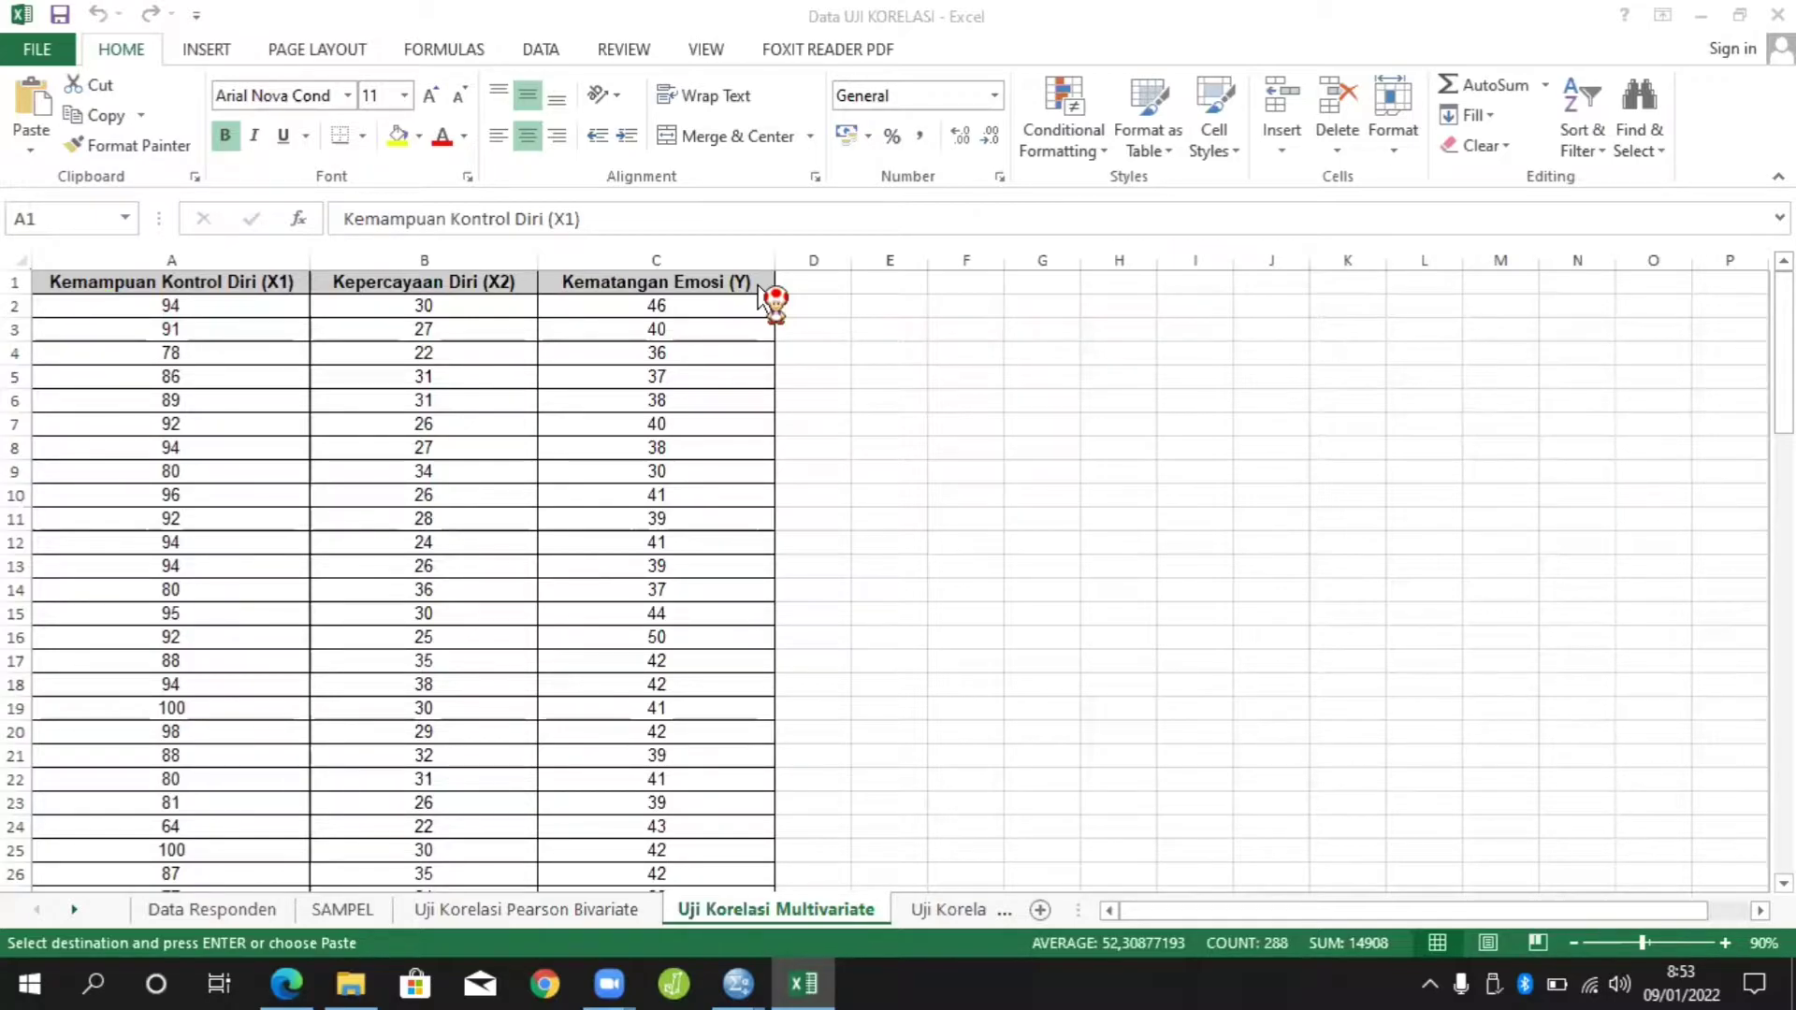
Examine the Kemampuan Kontrol Diri (X1), Kepercayaan Diri (X2) and Kematangan Emosi (Y) headers in the worksheet
left_click(241, 282)
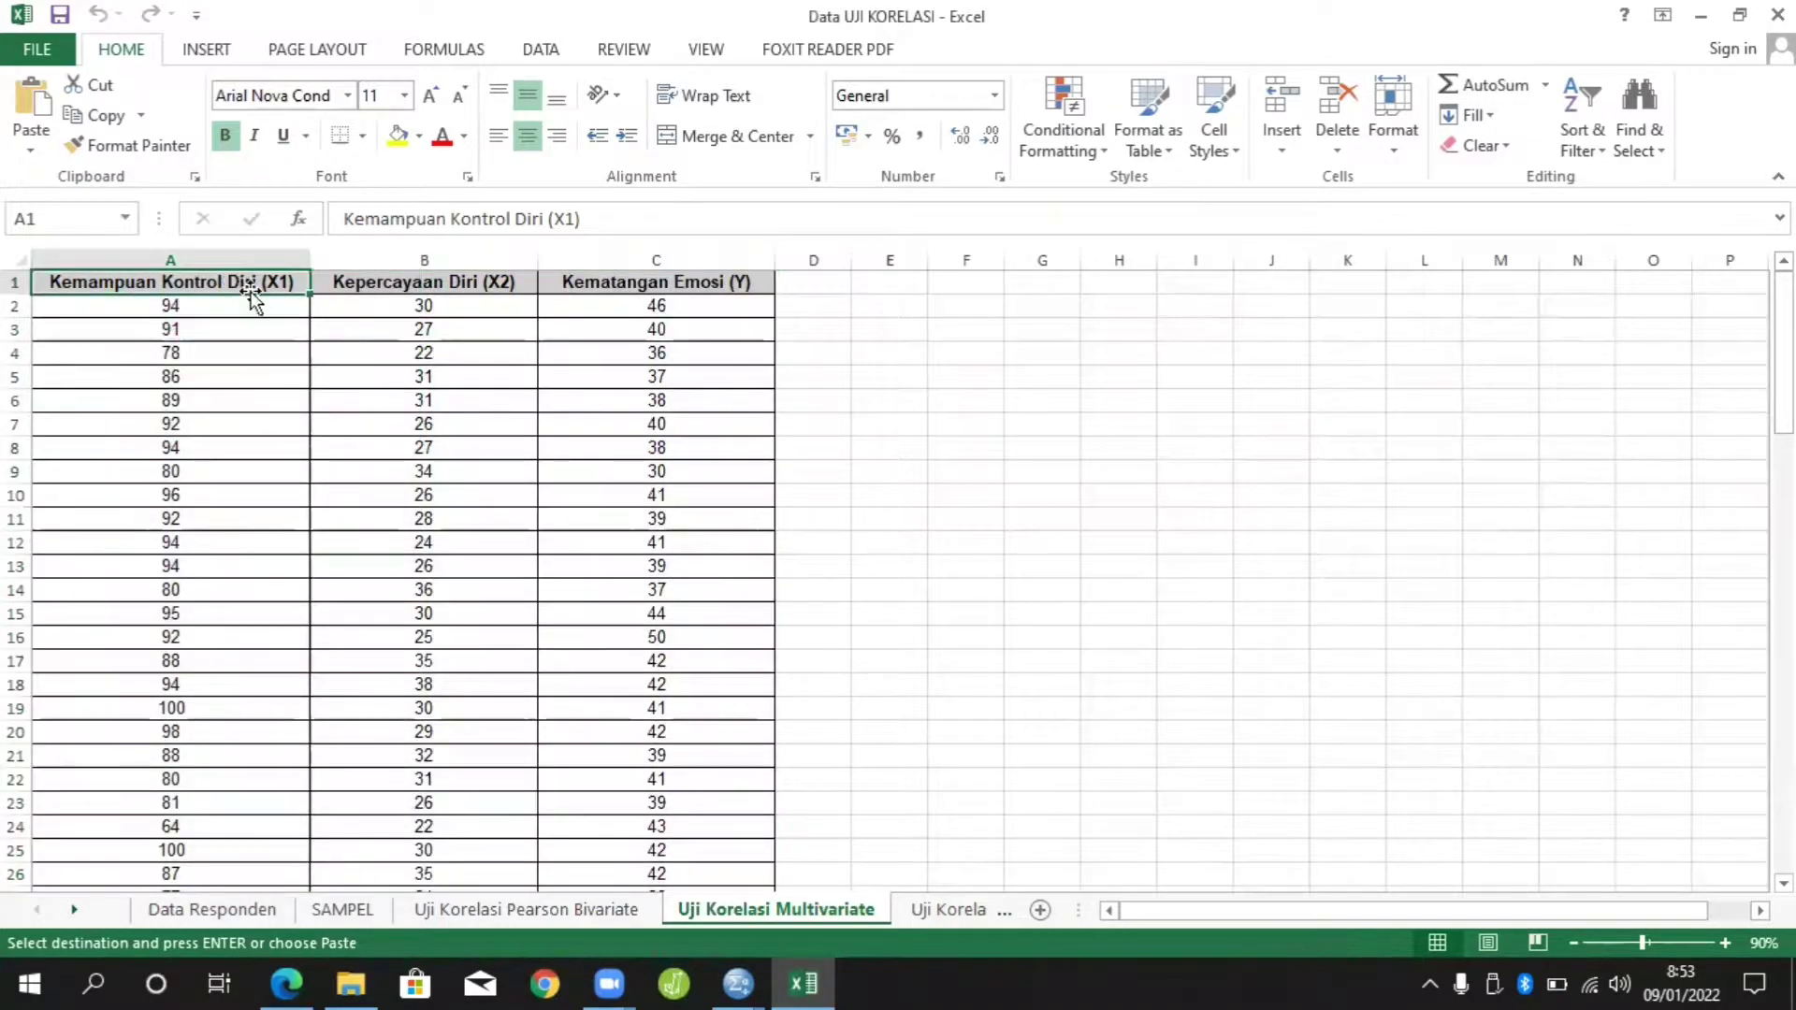
left_click(393, 285)
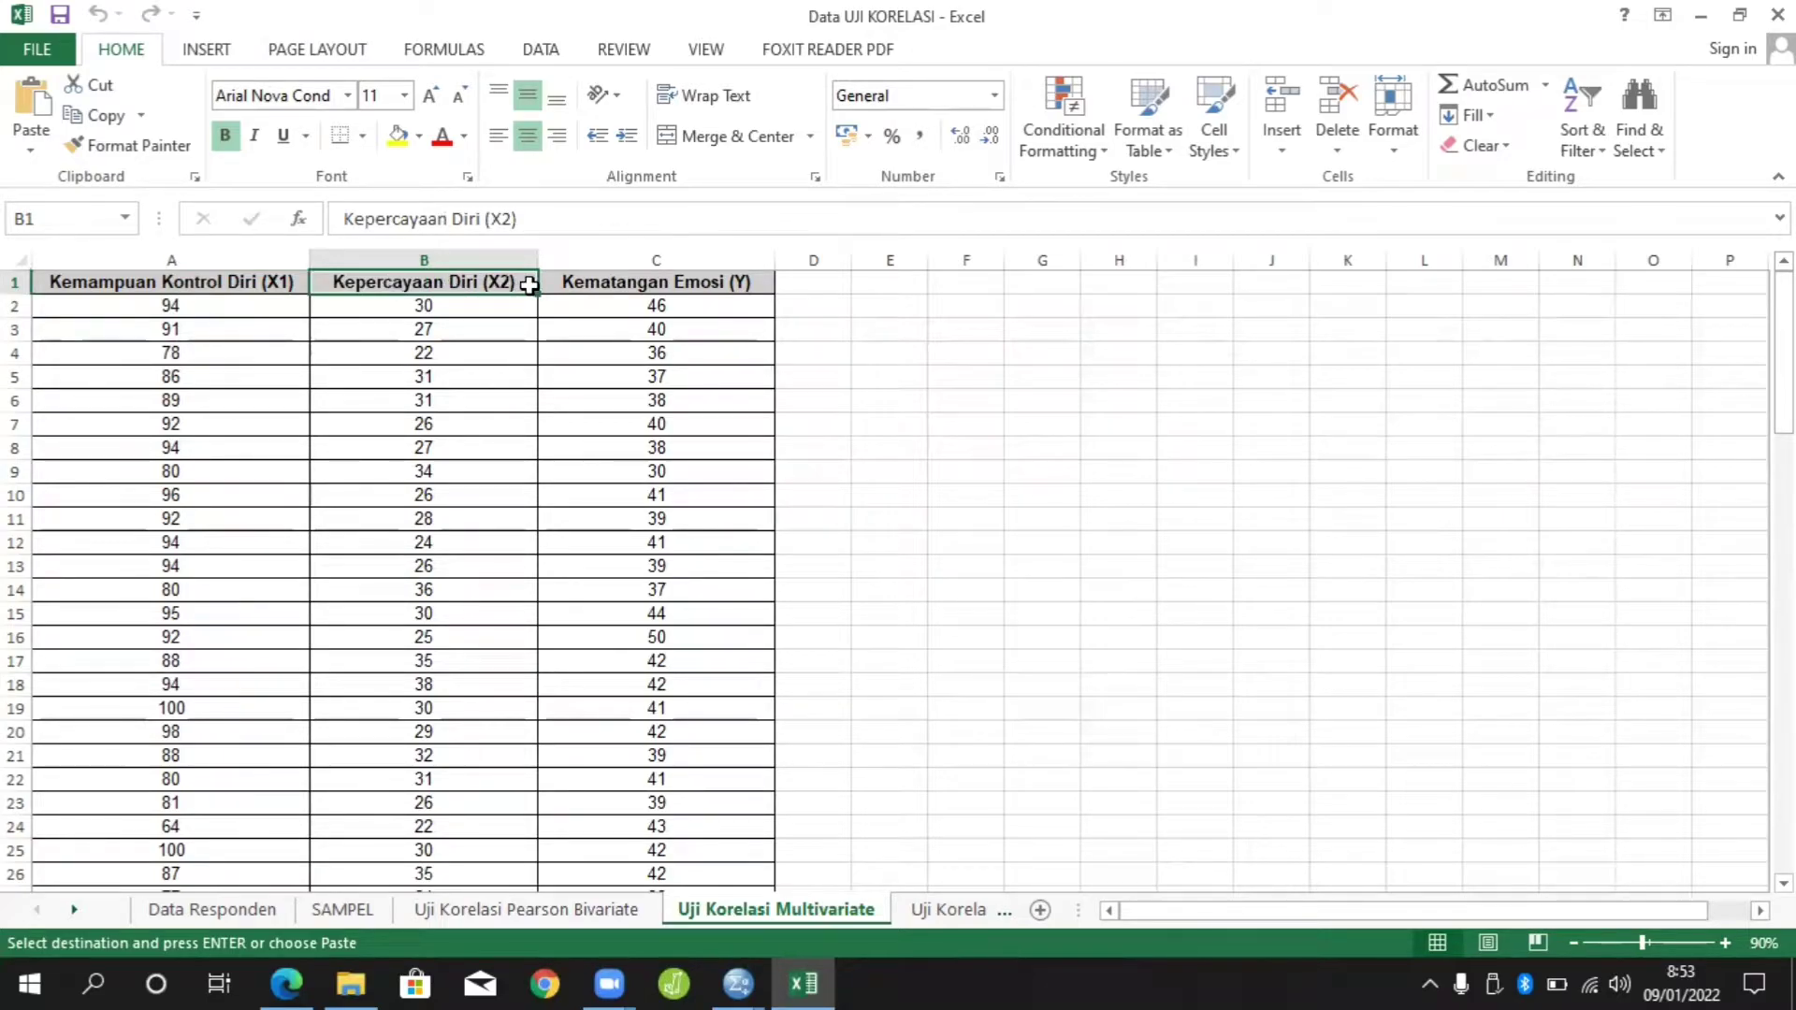
left_click(599, 285)
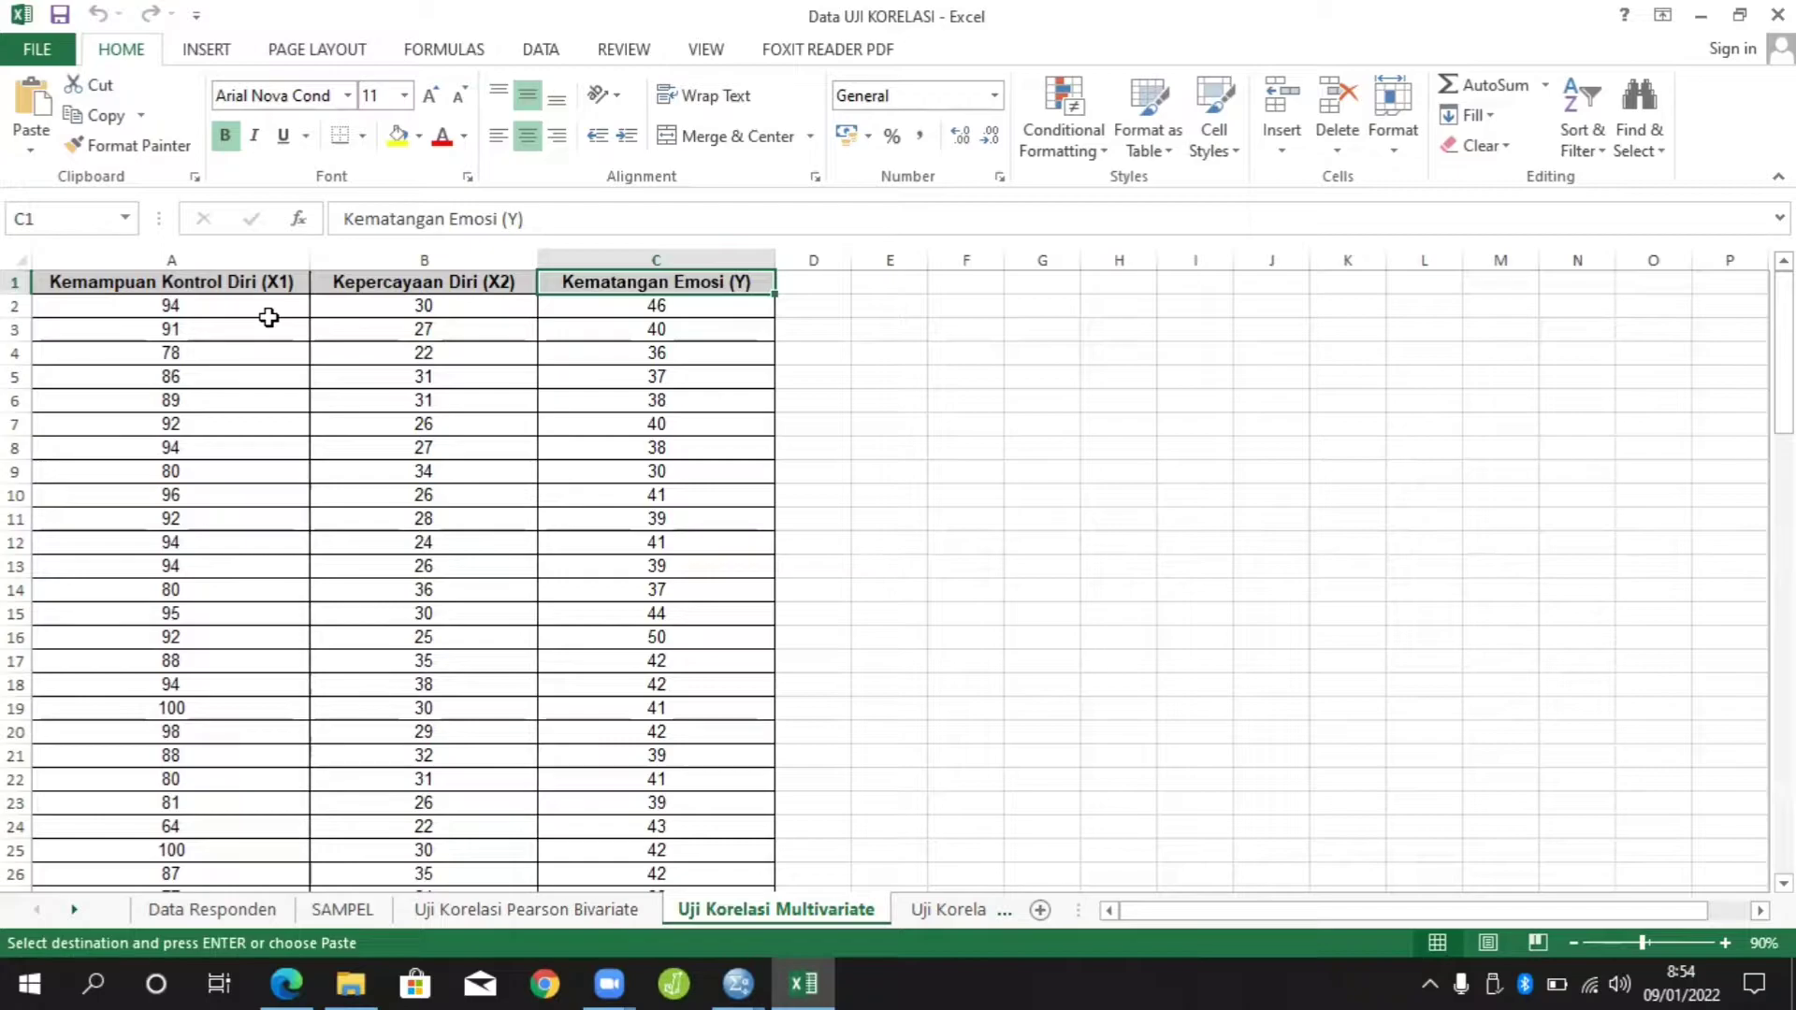
Switch to the SPSS data file 2.1_Data Uji Korelasi Multivarite and define three variables named X1, X2 and Y
mouse_move(726, 961)
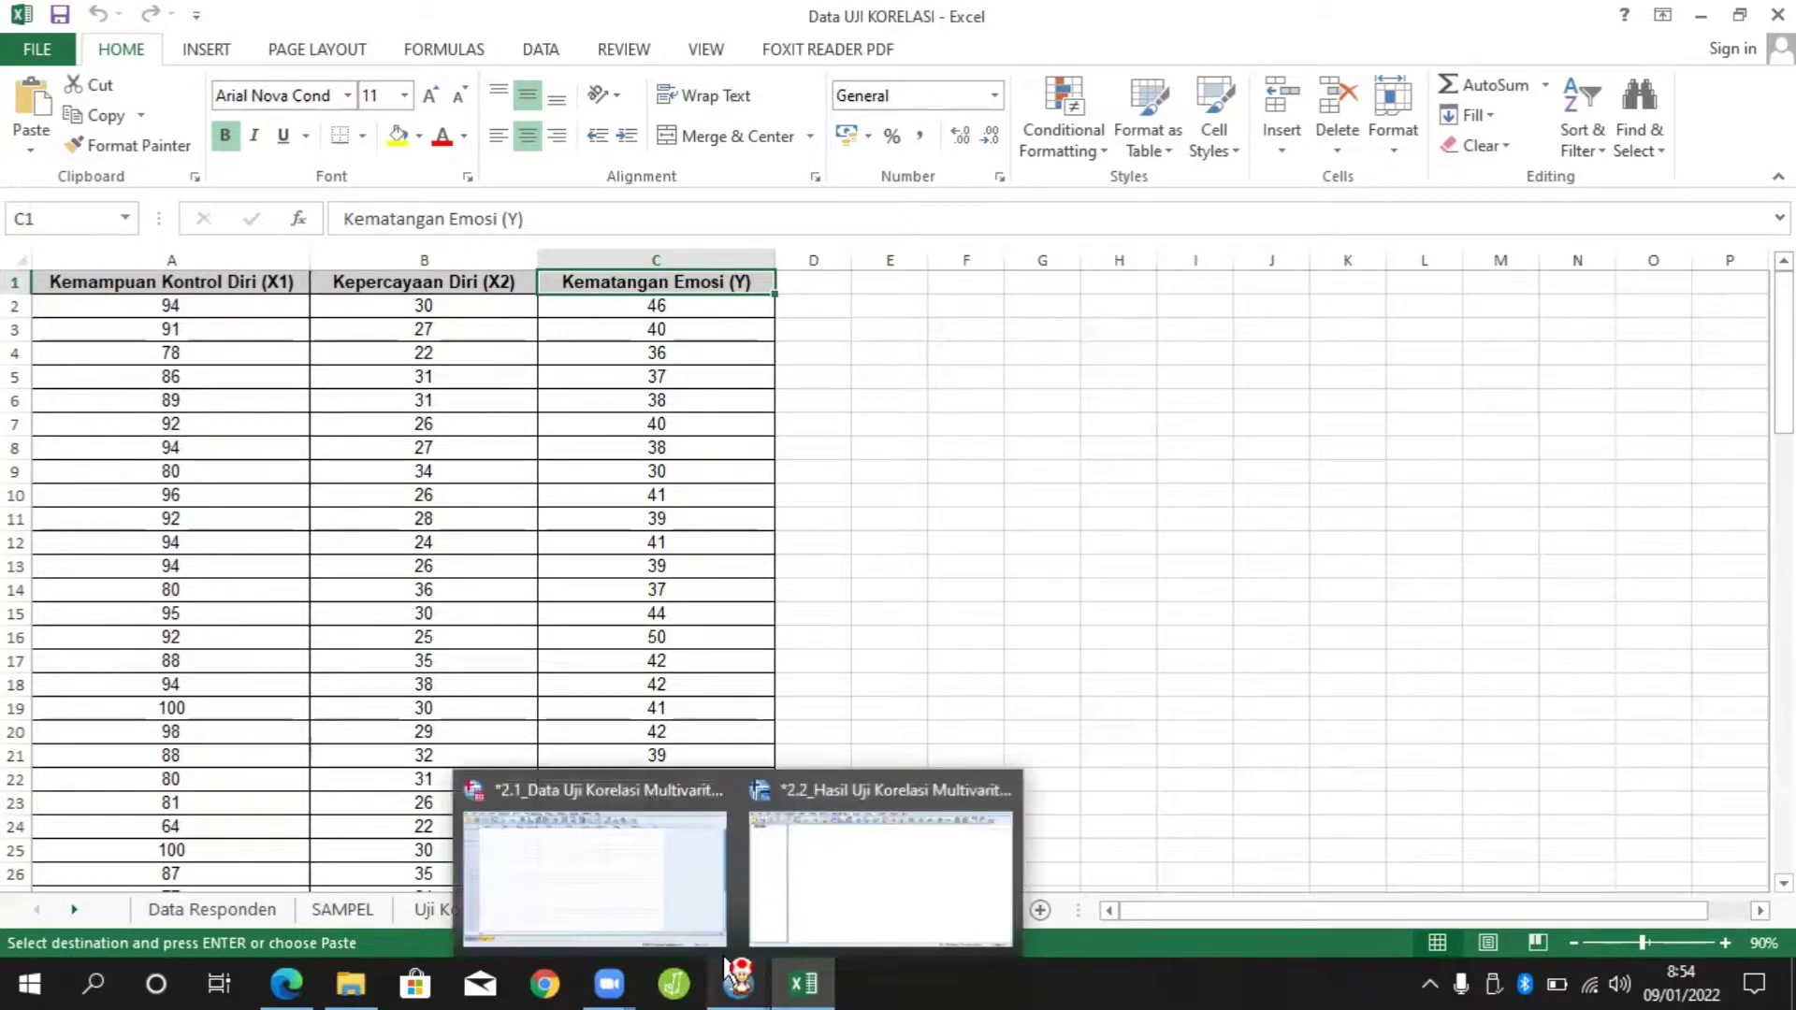
left_click(714, 889)
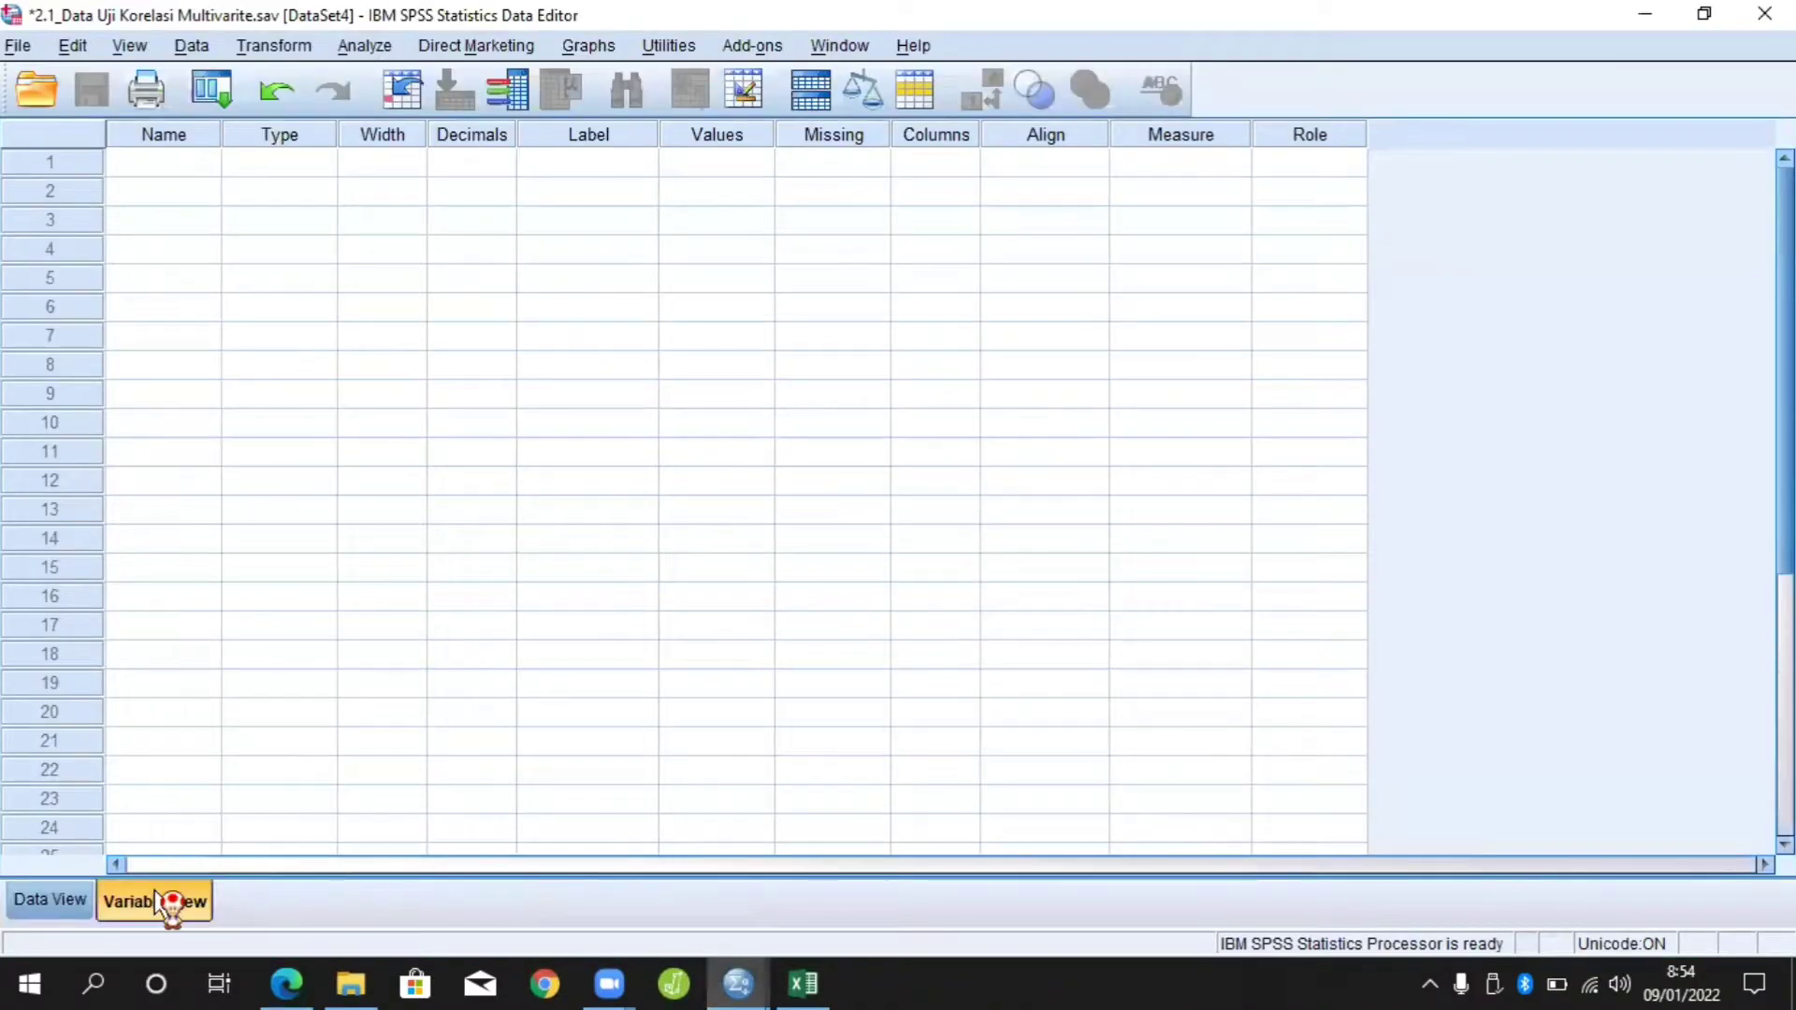
left_click(191, 163)
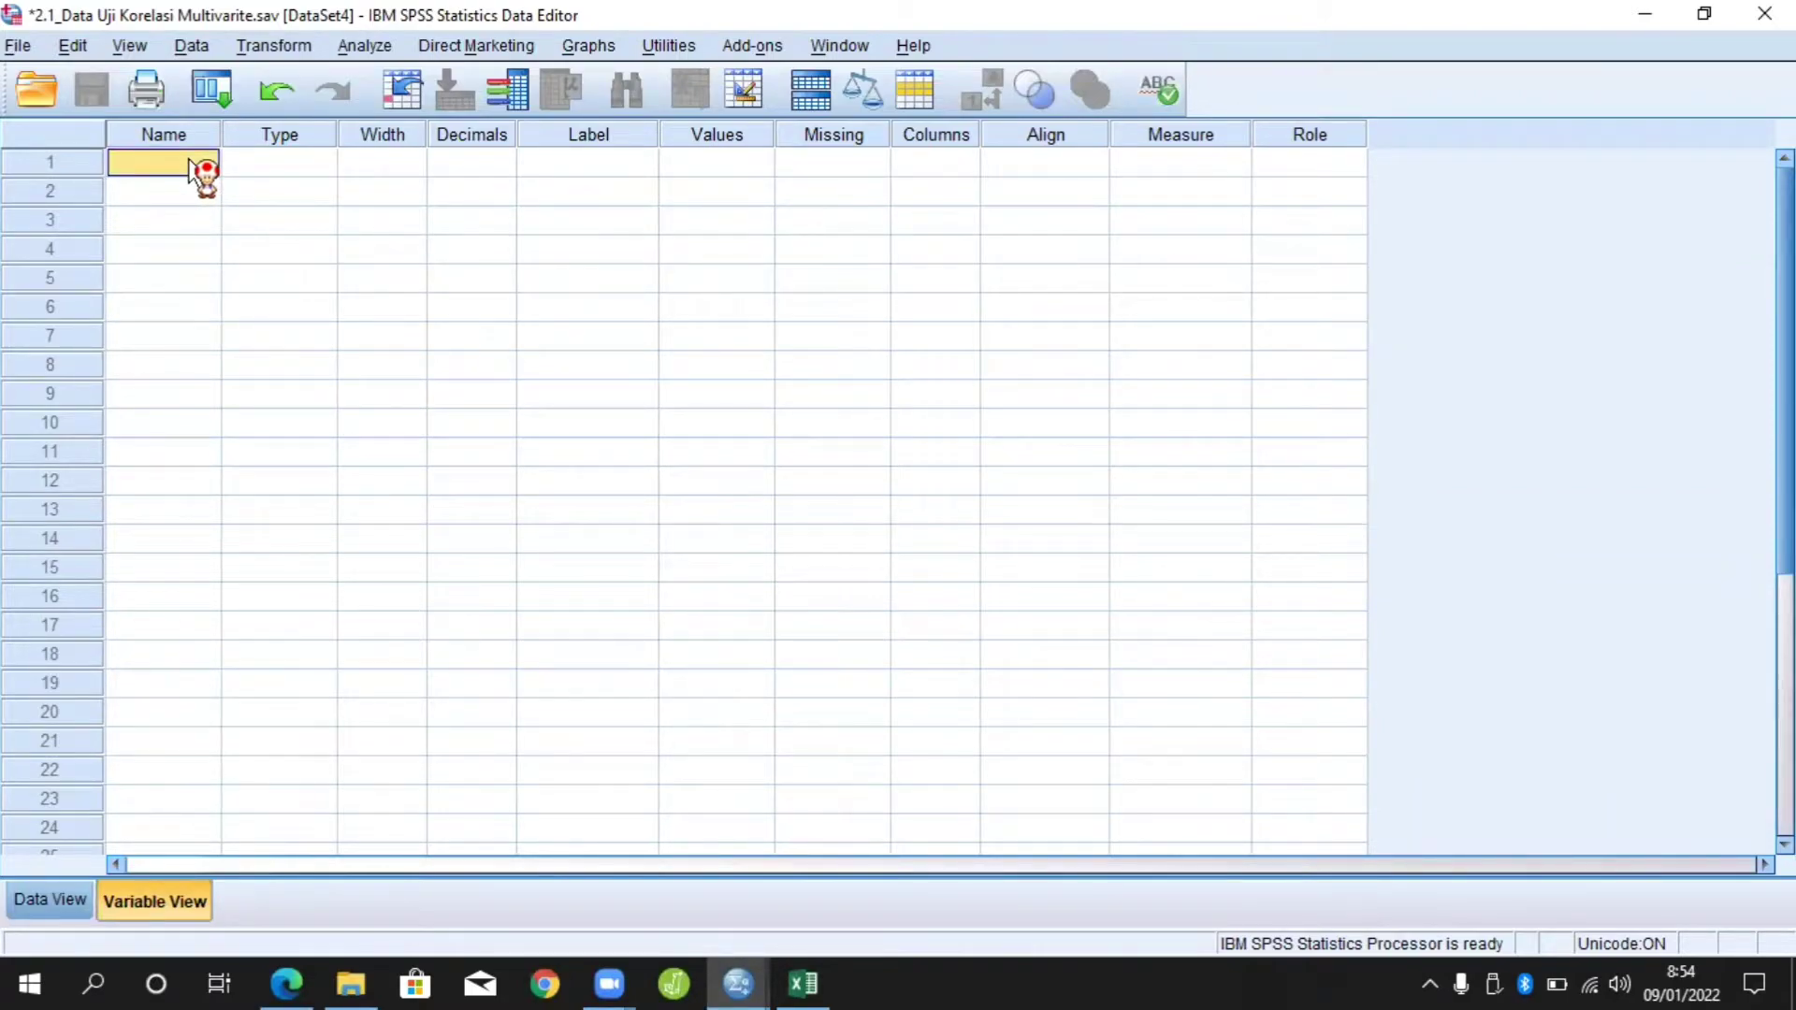
double_click(191, 161)
type("X1")
left_click(194, 195)
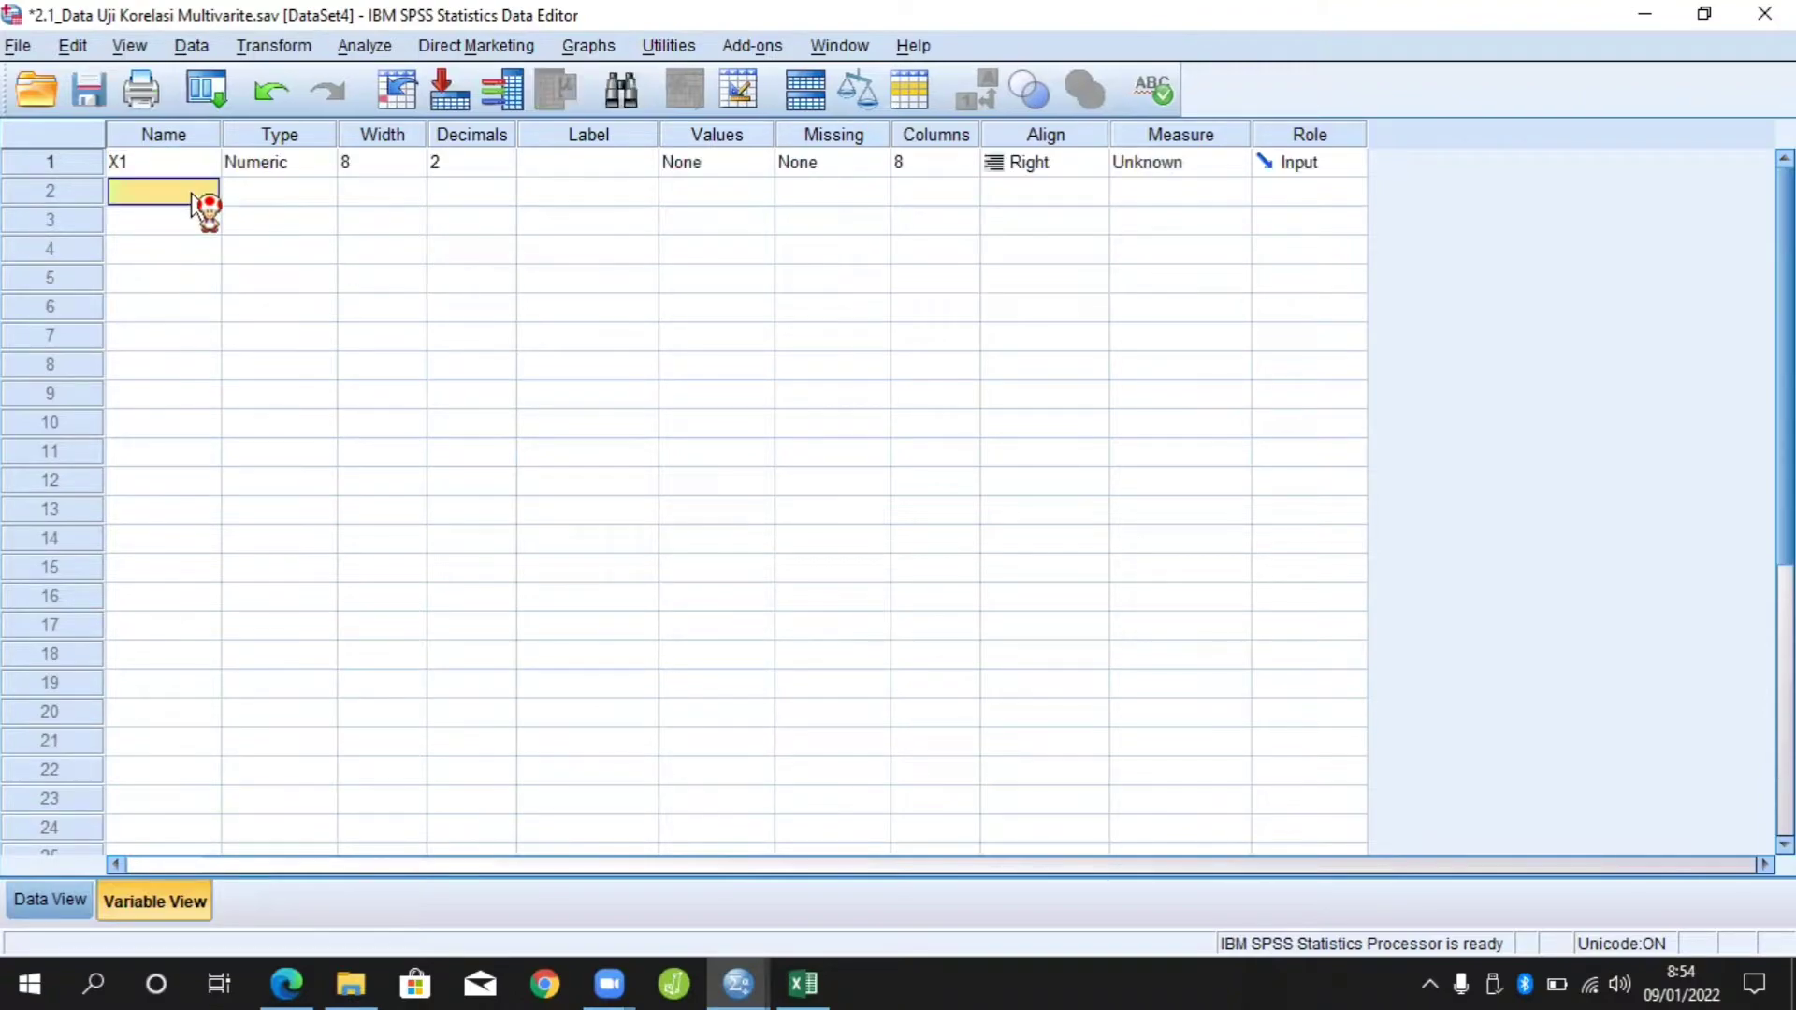
type("X2")
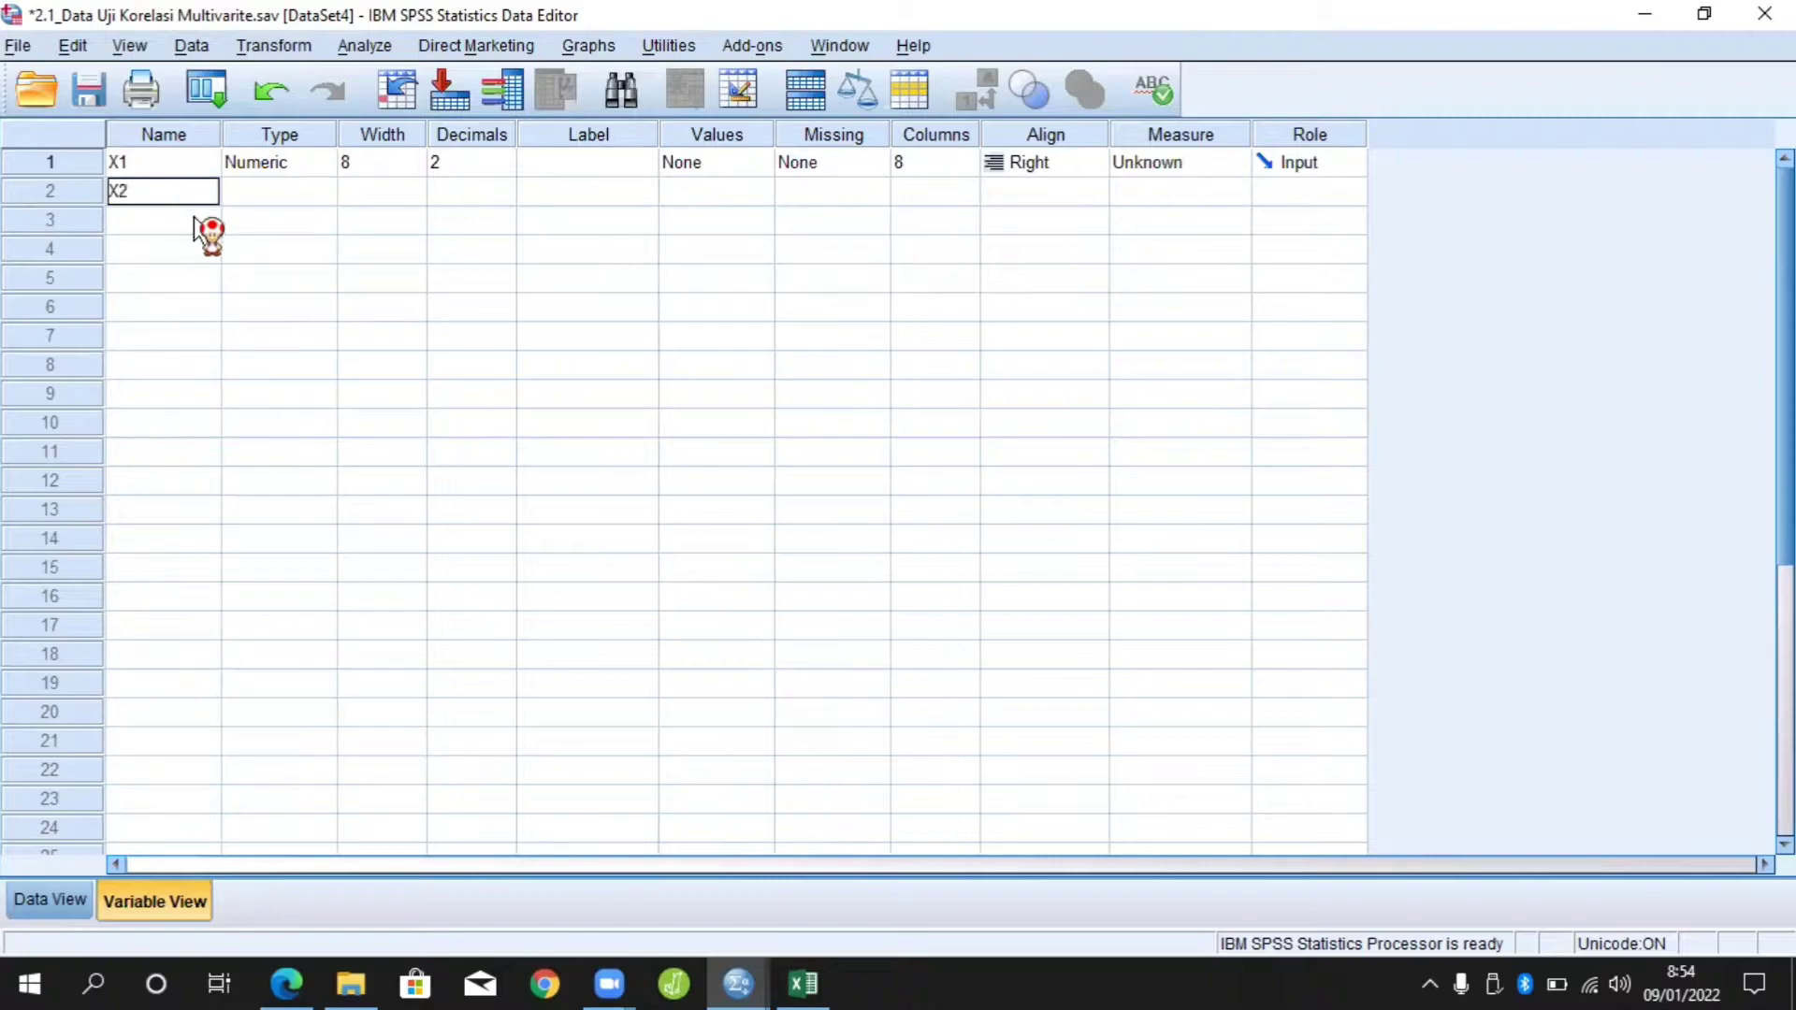
left_click(195, 223)
type("Y")
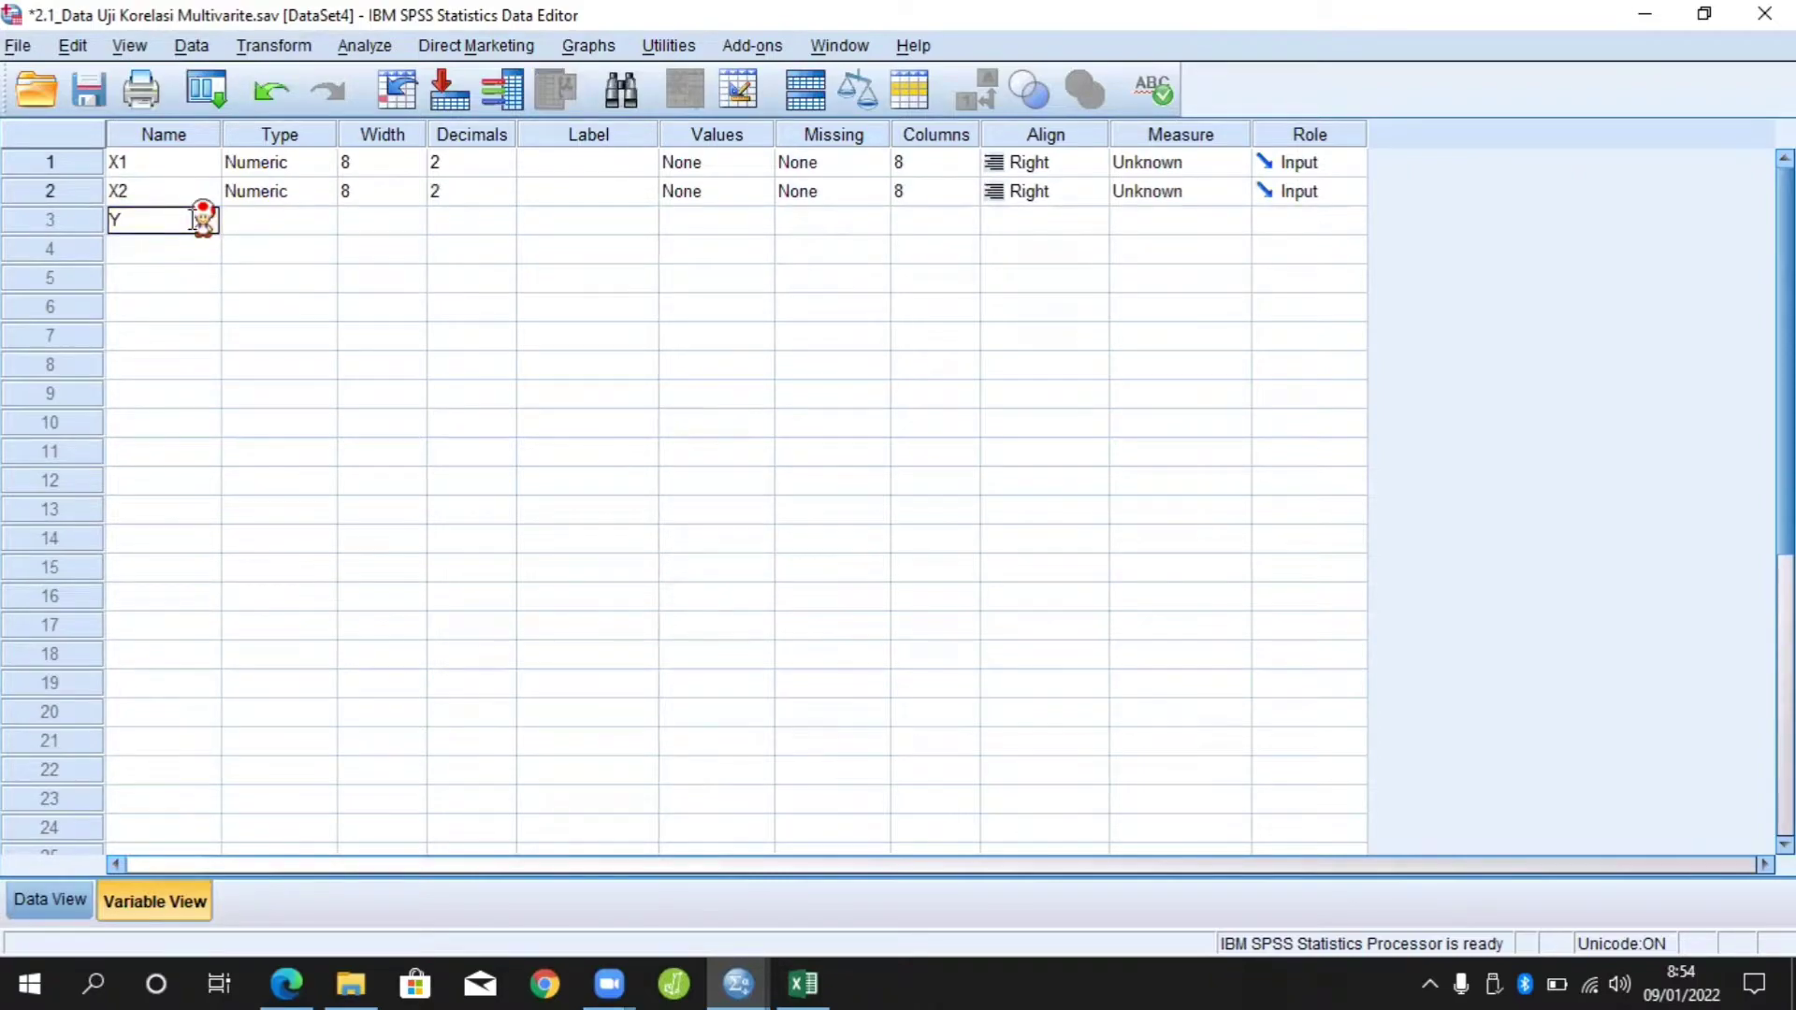
Set the decimals of variables X1, X2 and Y to 0
left_click(510, 167)
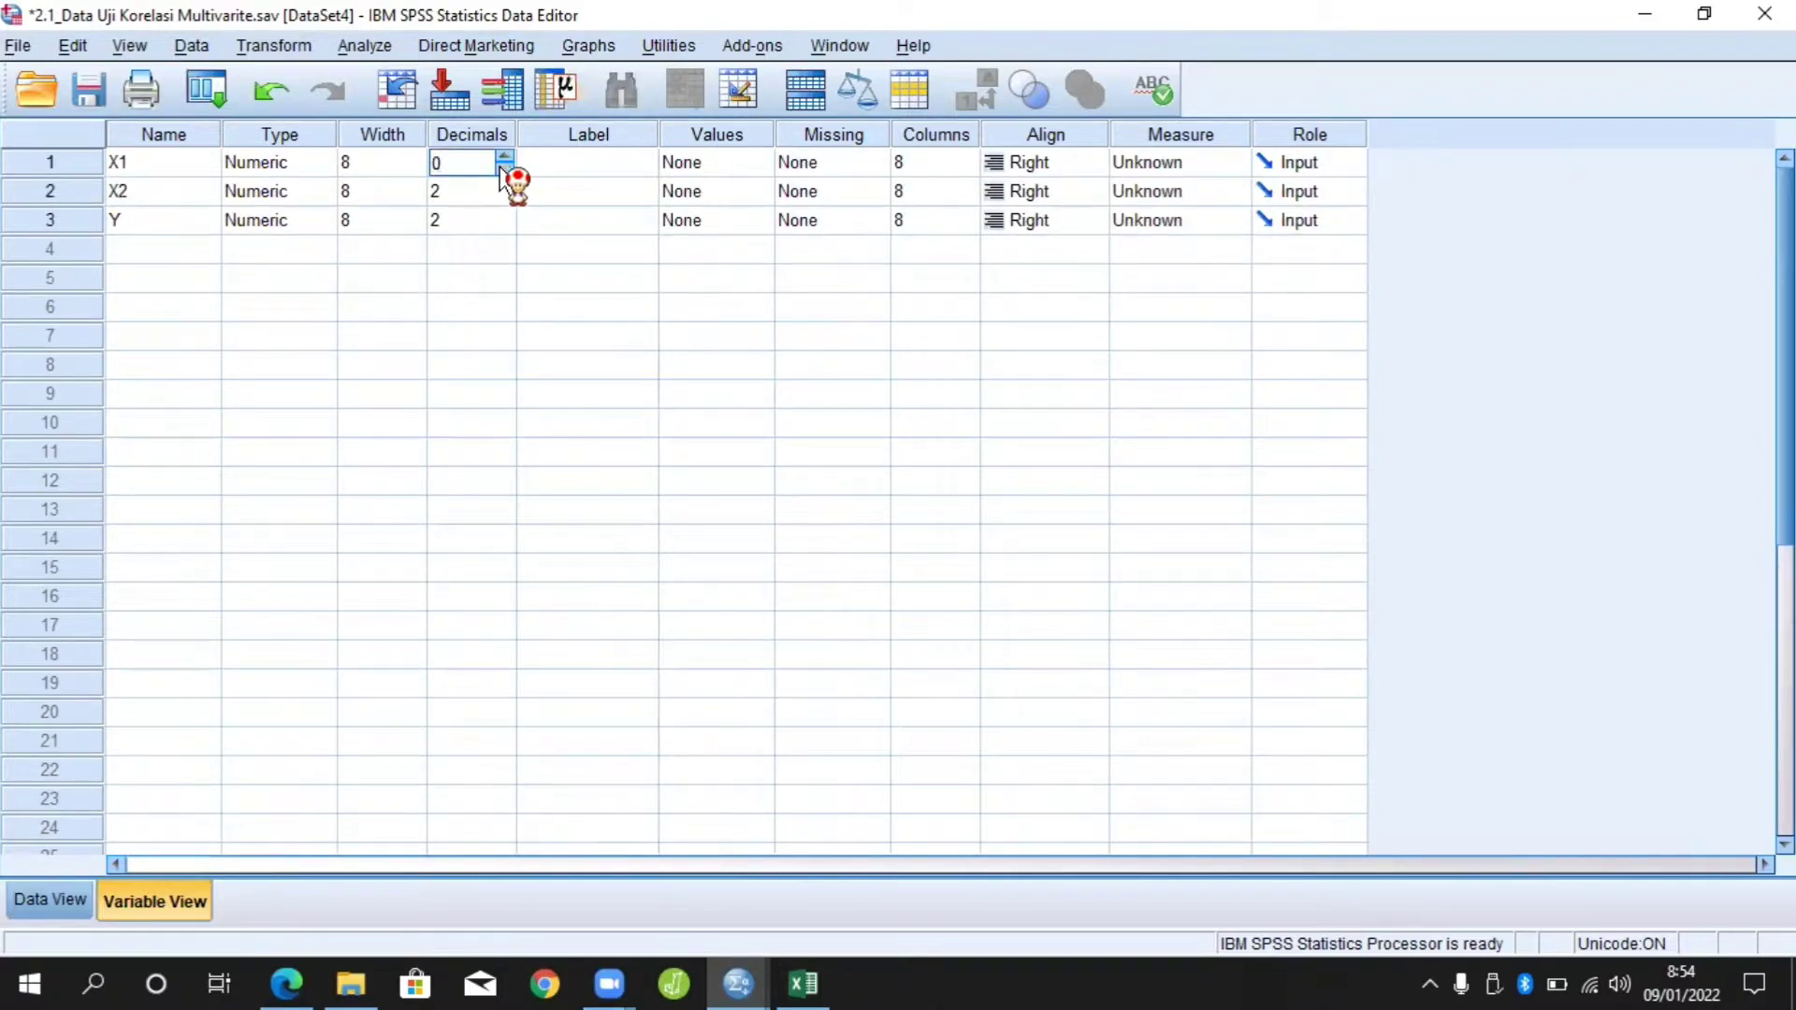
left_click(506, 194)
double_click(506, 197)
left_click(508, 230)
double_click(505, 227)
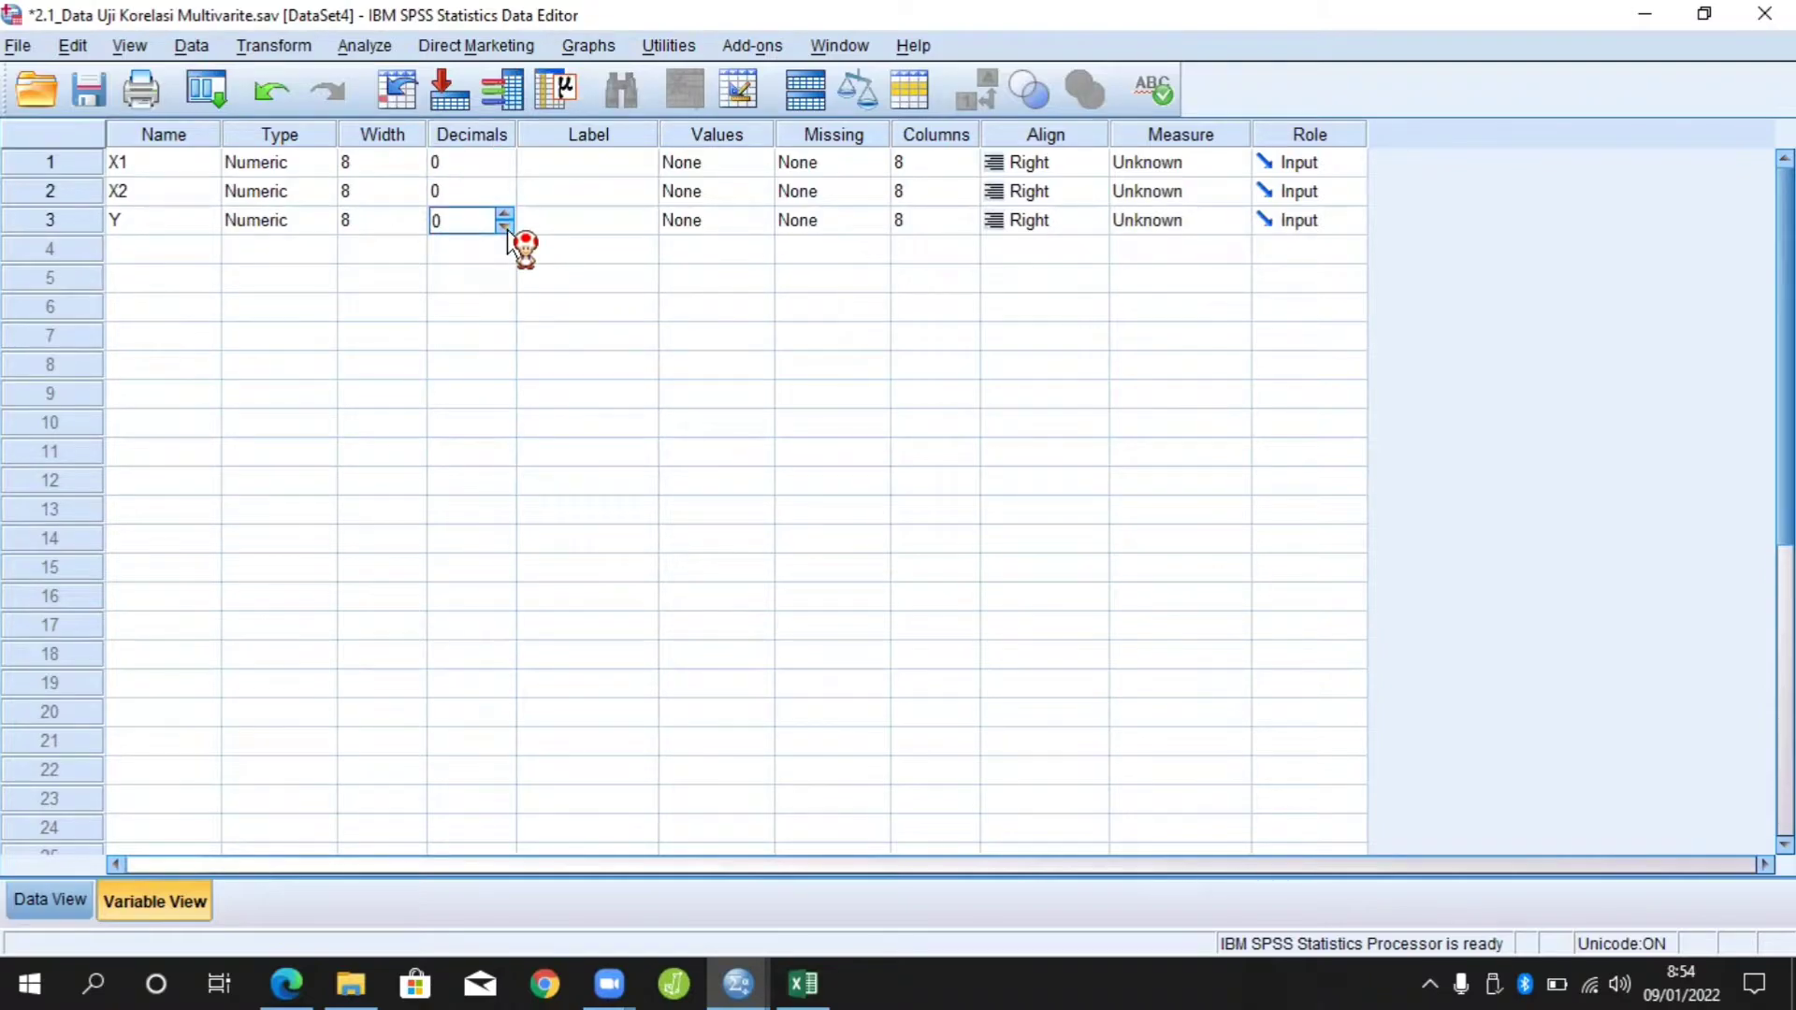
Label variable X1 as Kemampuan_Kontrol_Diri
left_click(587, 165)
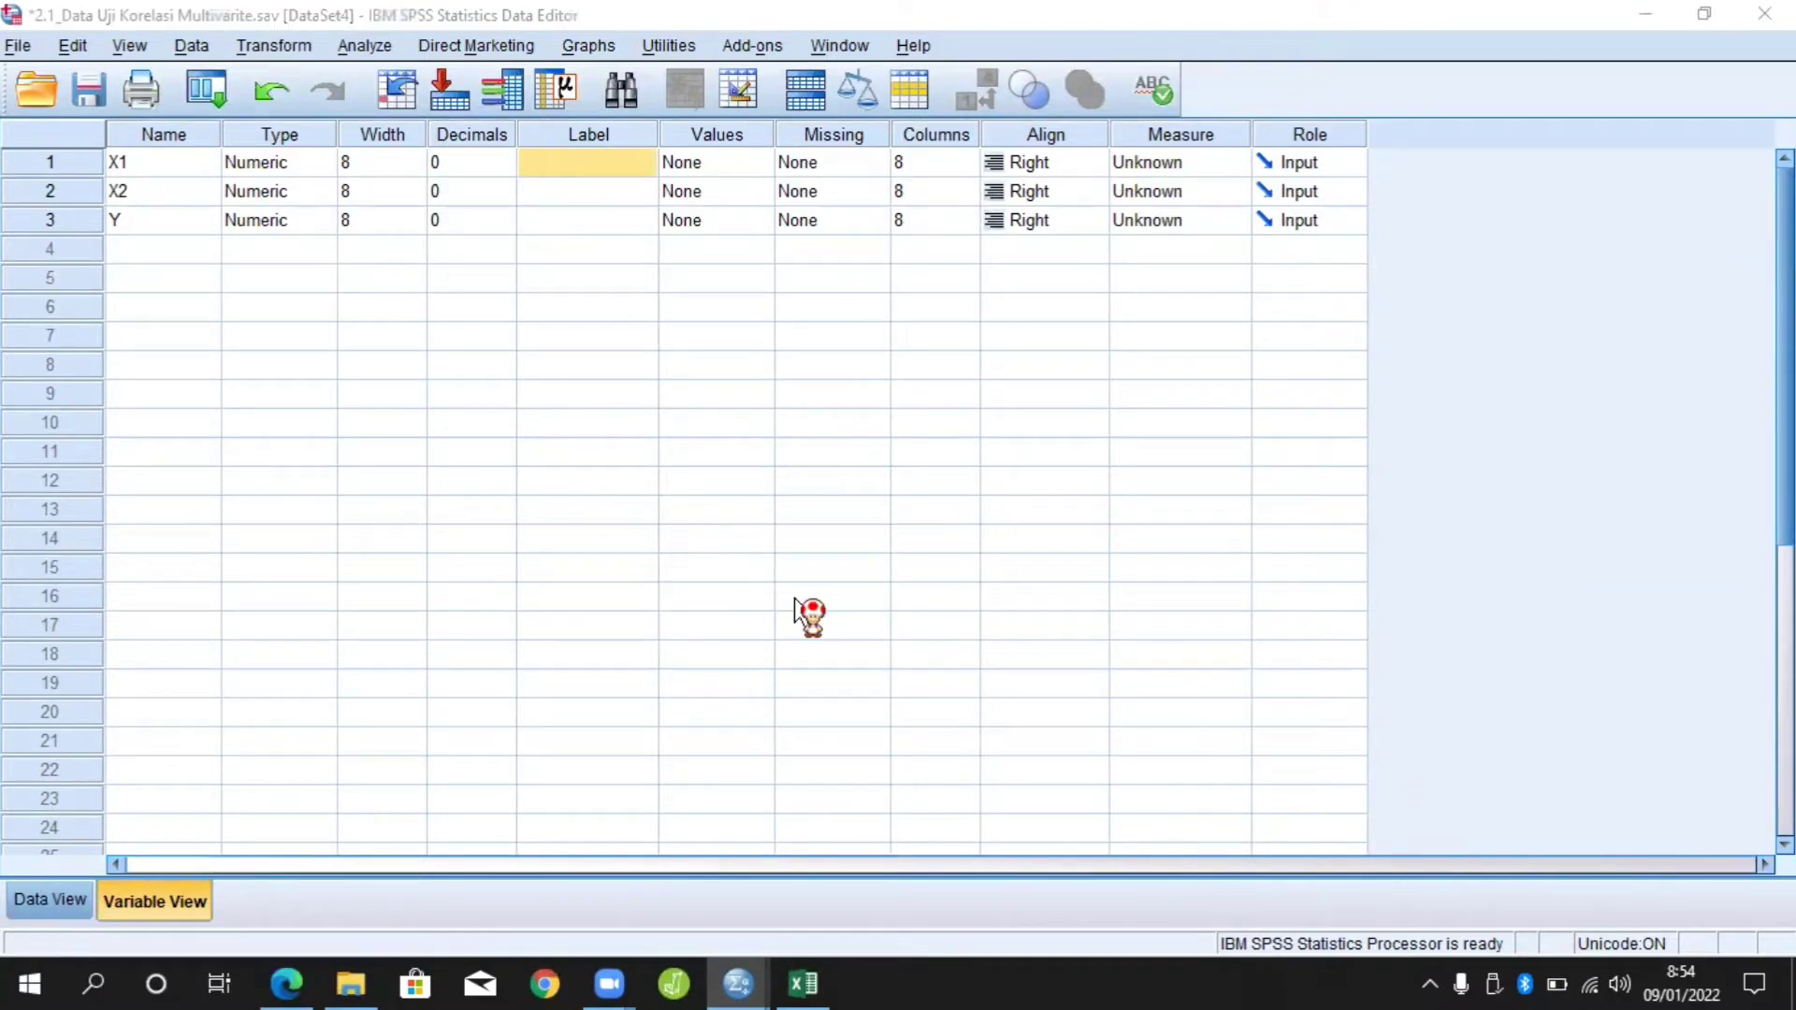
left_click(612, 159)
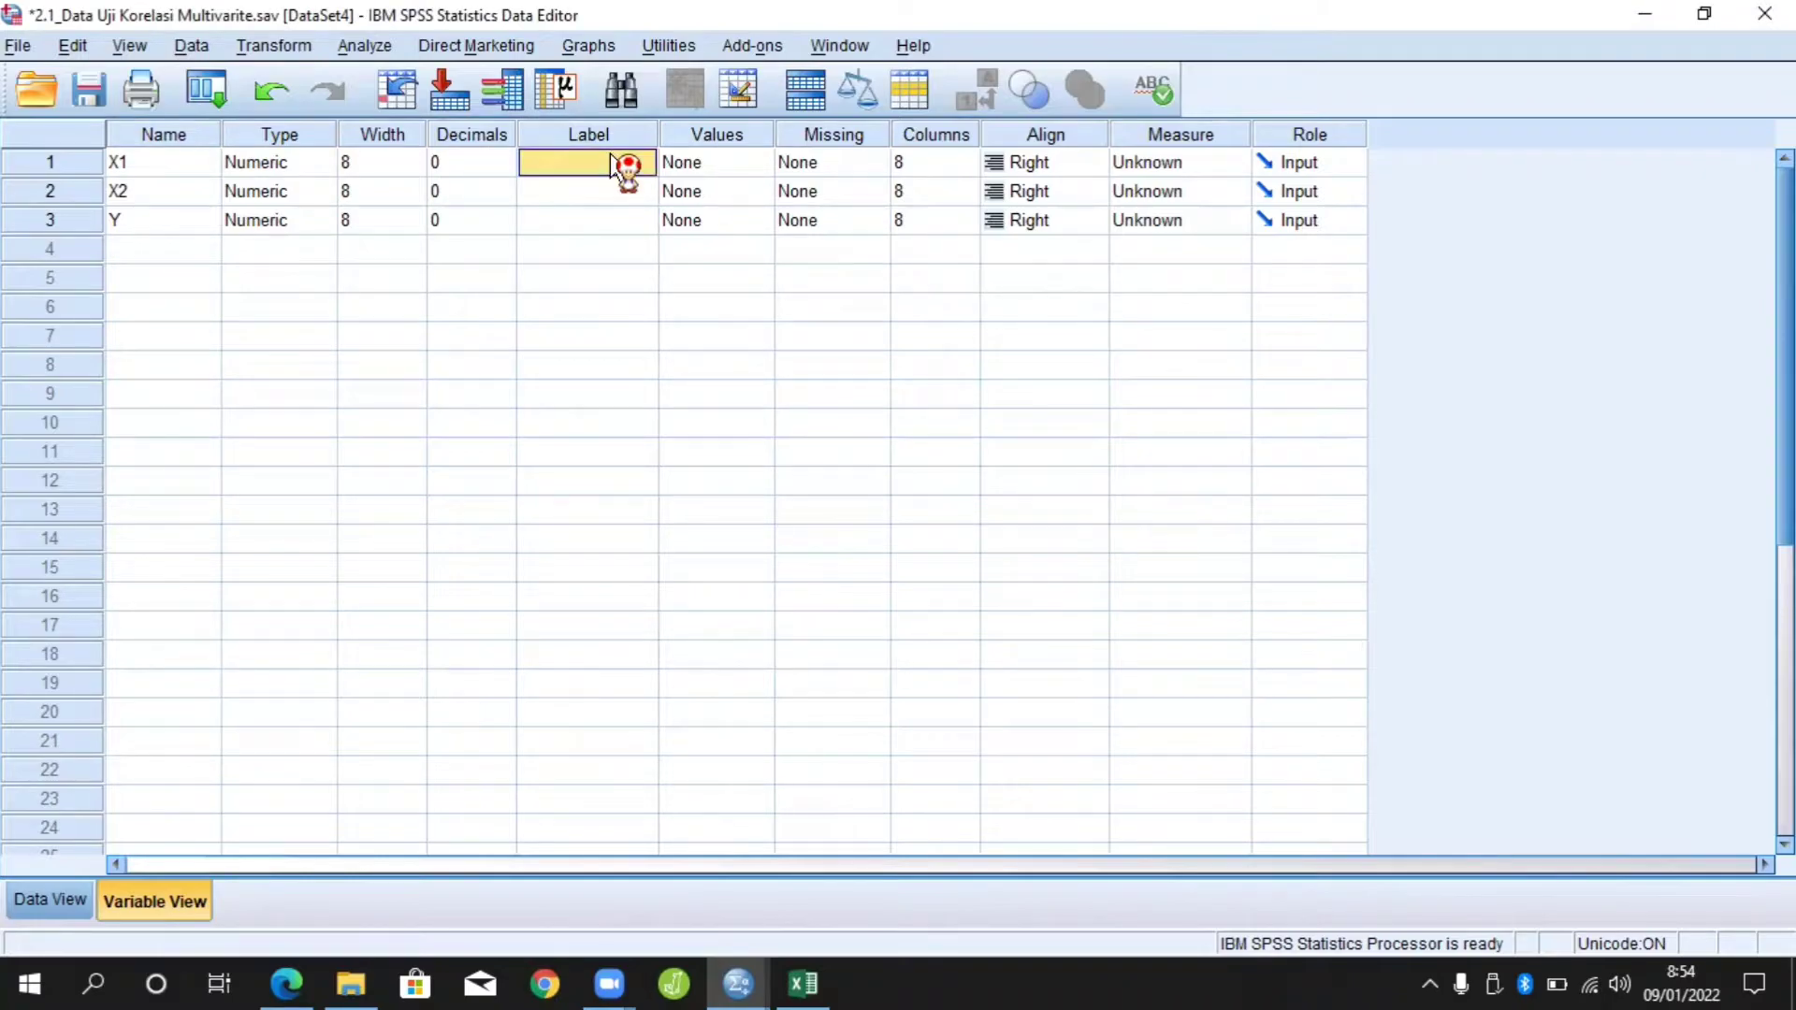
type("K")
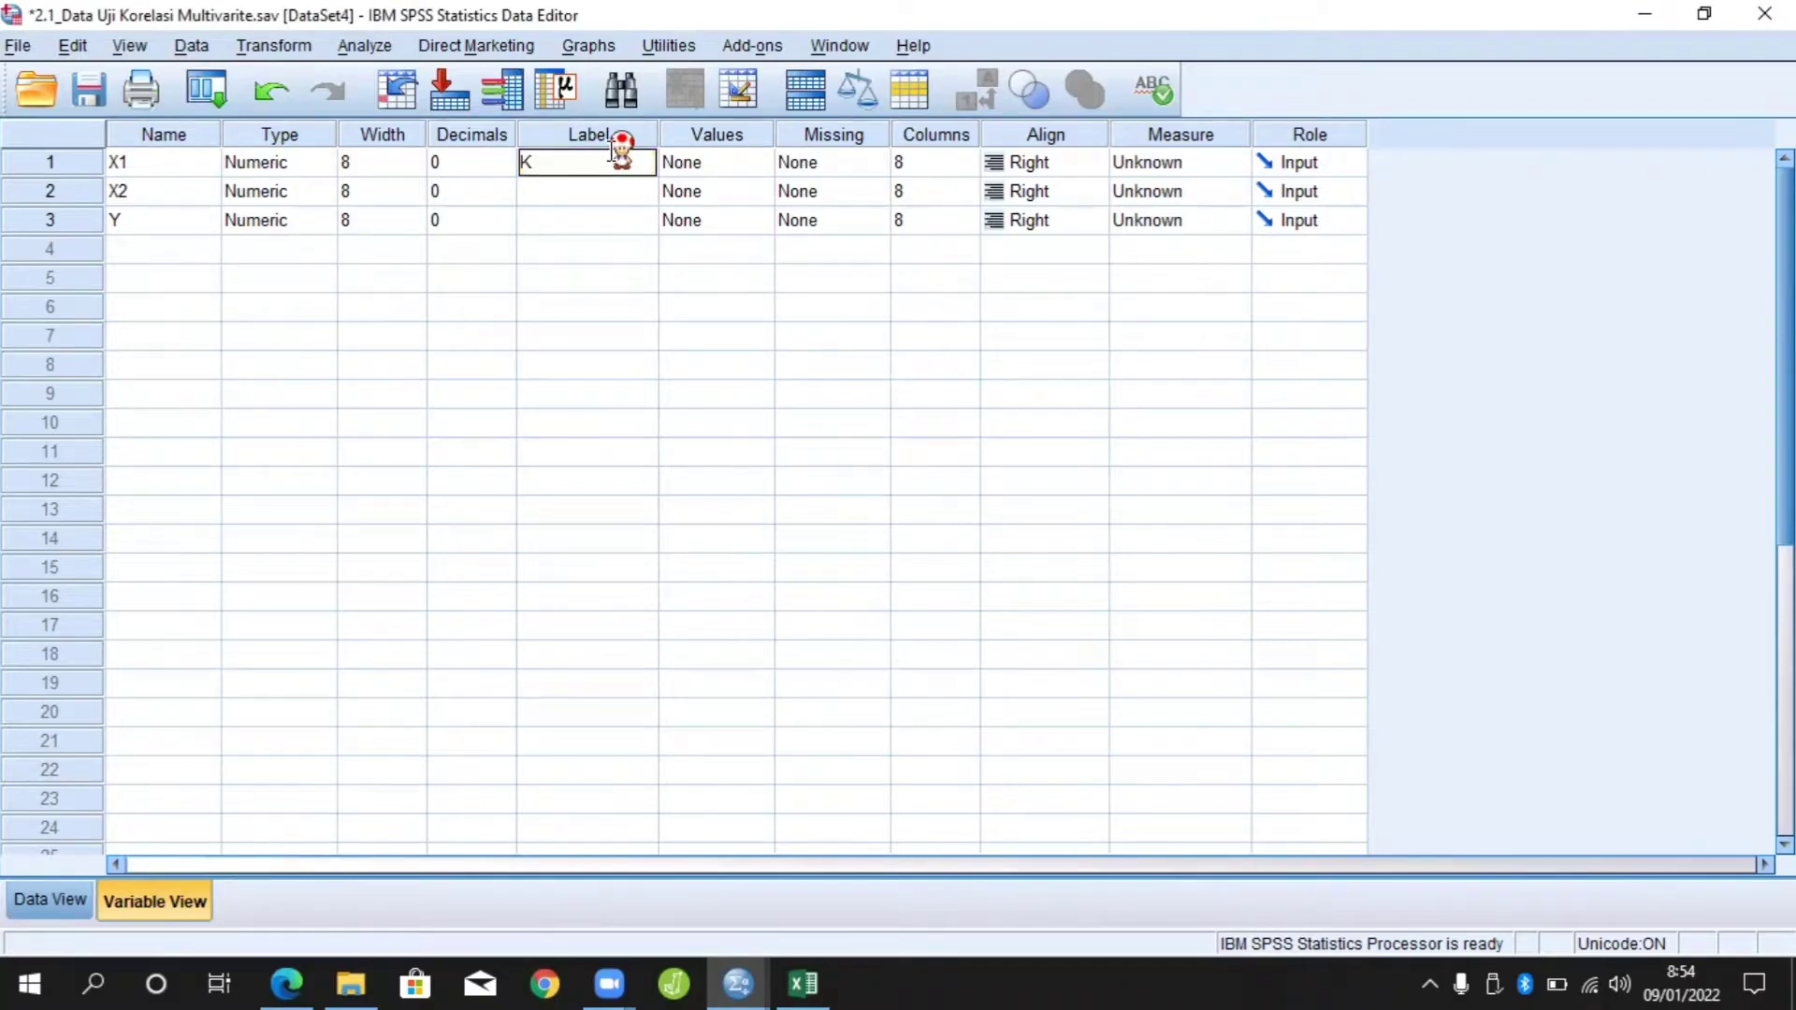
type("emampuan_Kontrol_Diri")
Label variable X2 as Kepercayaan_Diri
left_click(609, 194)
double_click(608, 196)
type("K")
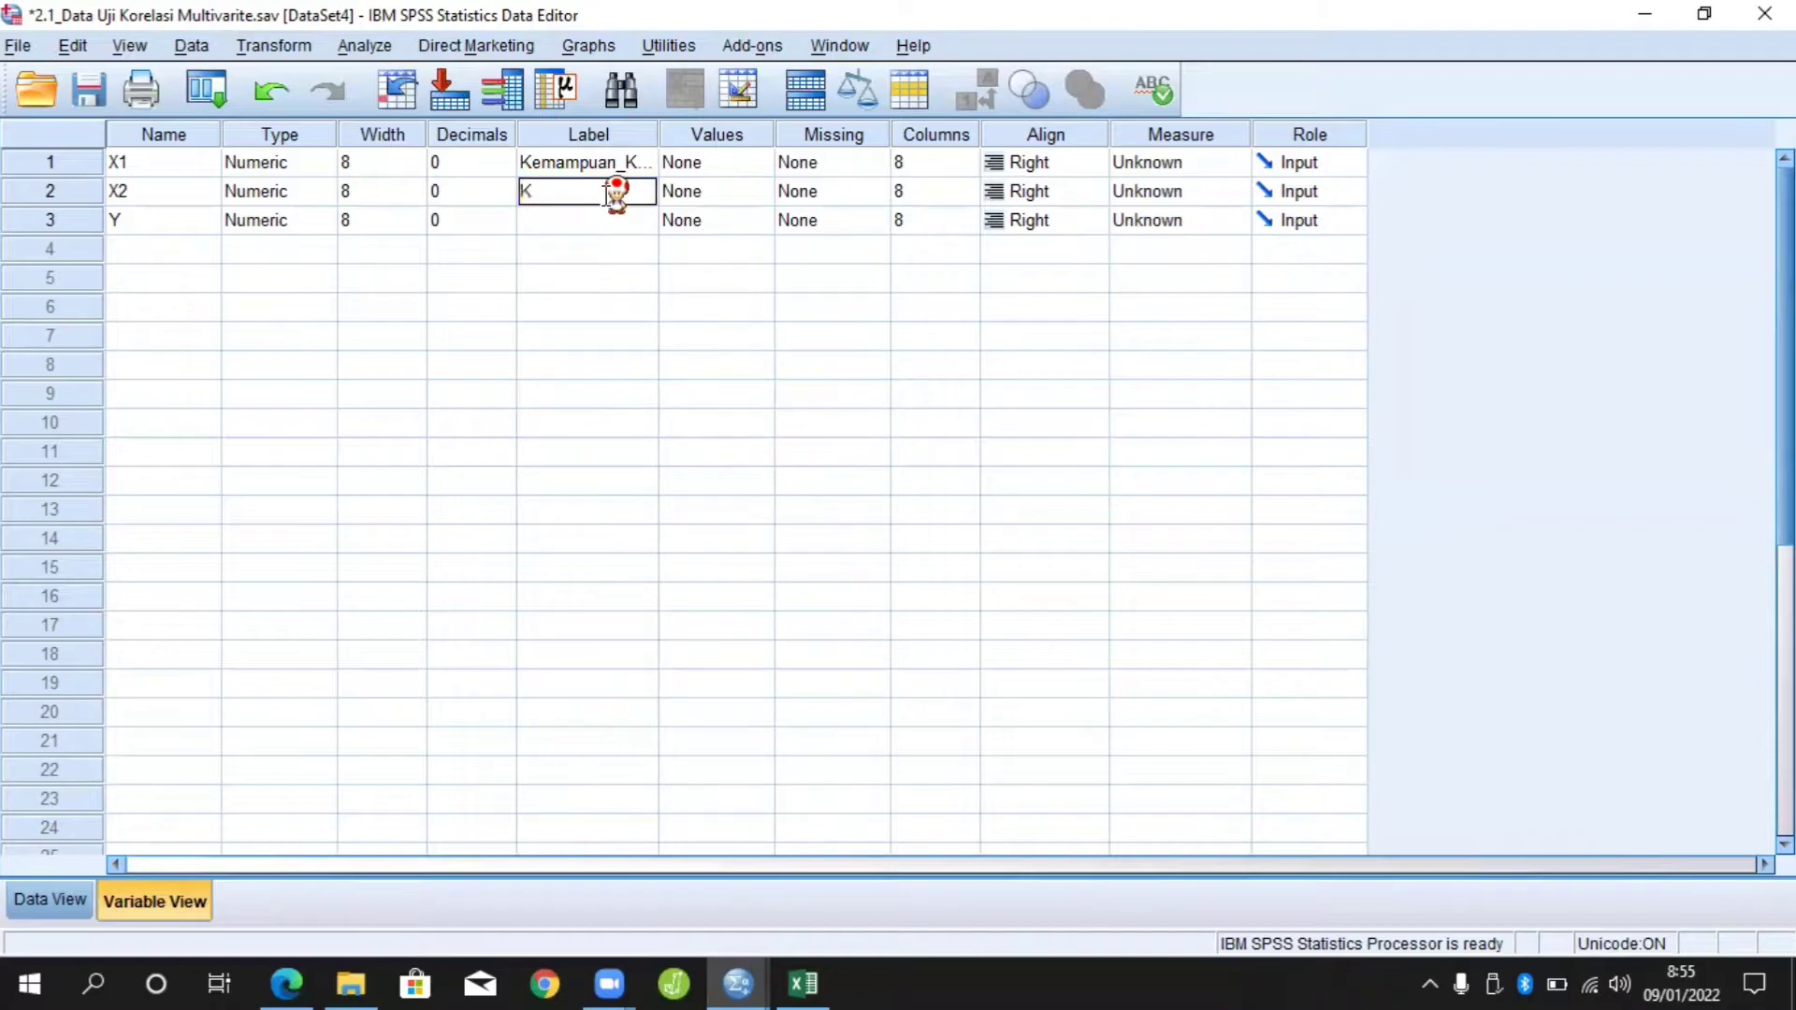
type("epercayaan Di")
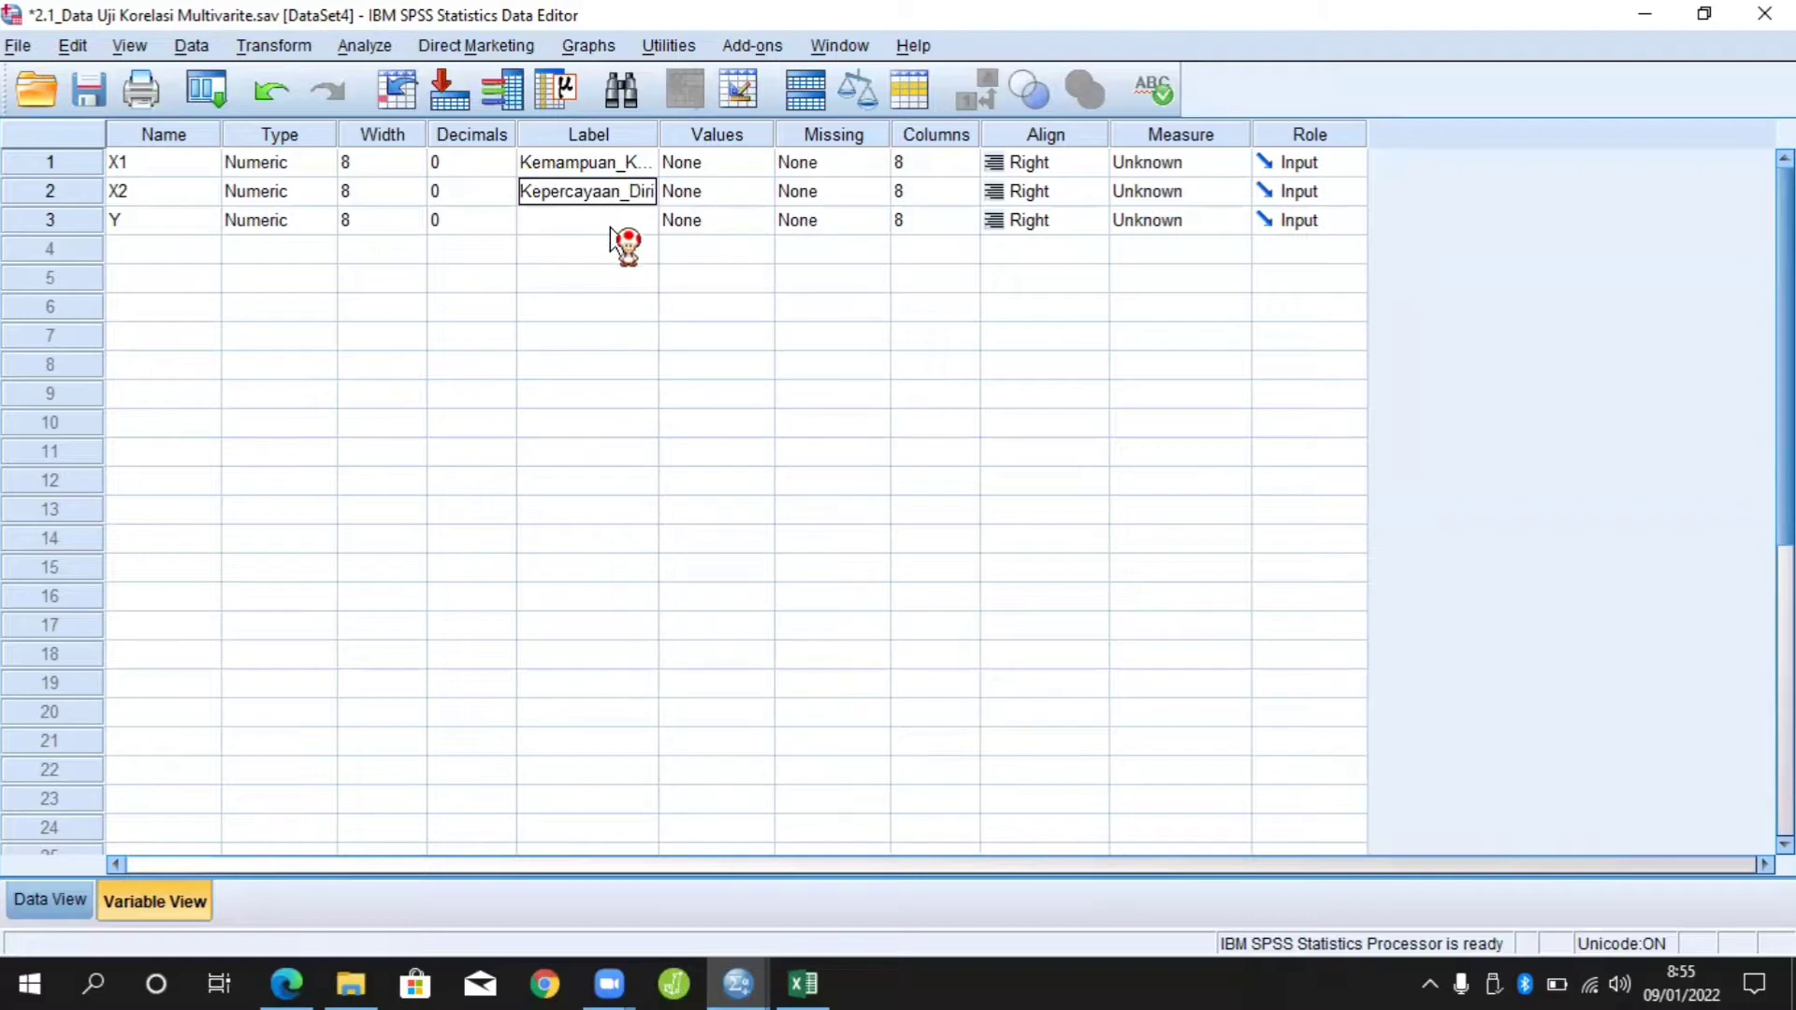
Label variable Y as Kematangan_Emosi
left_click(625, 227)
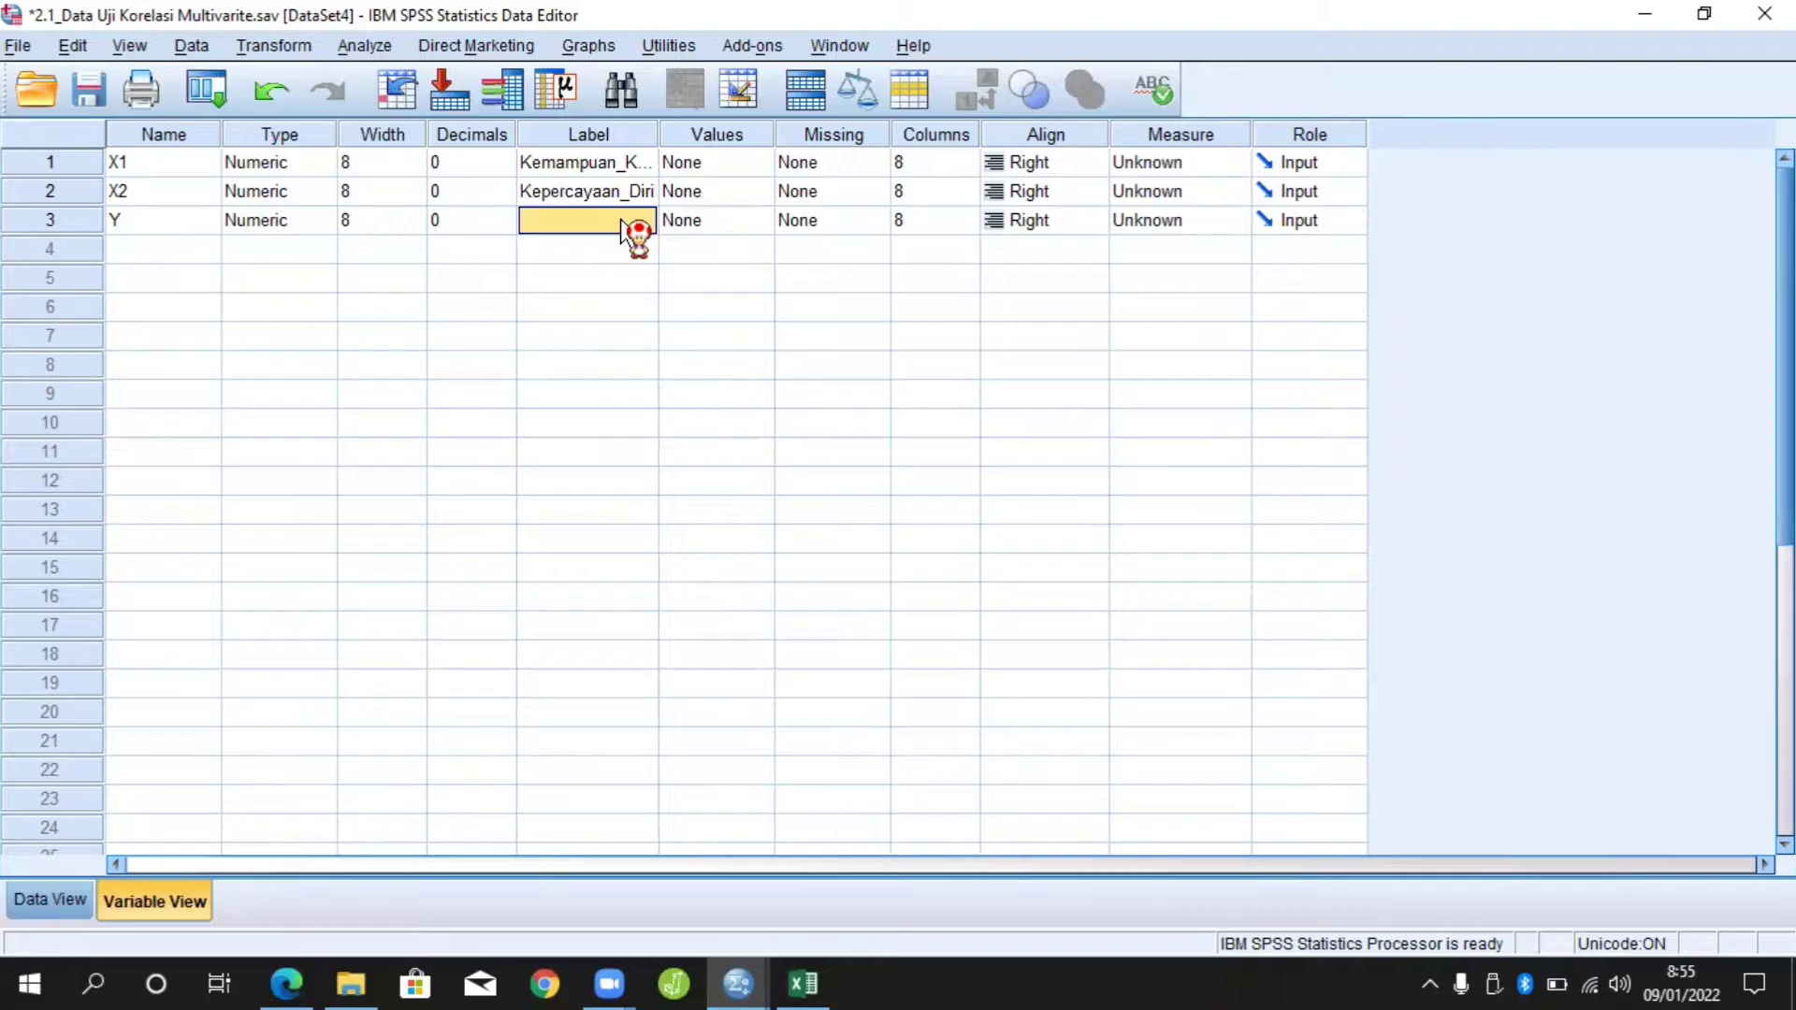
left_click(621, 225)
type("Kematangan")
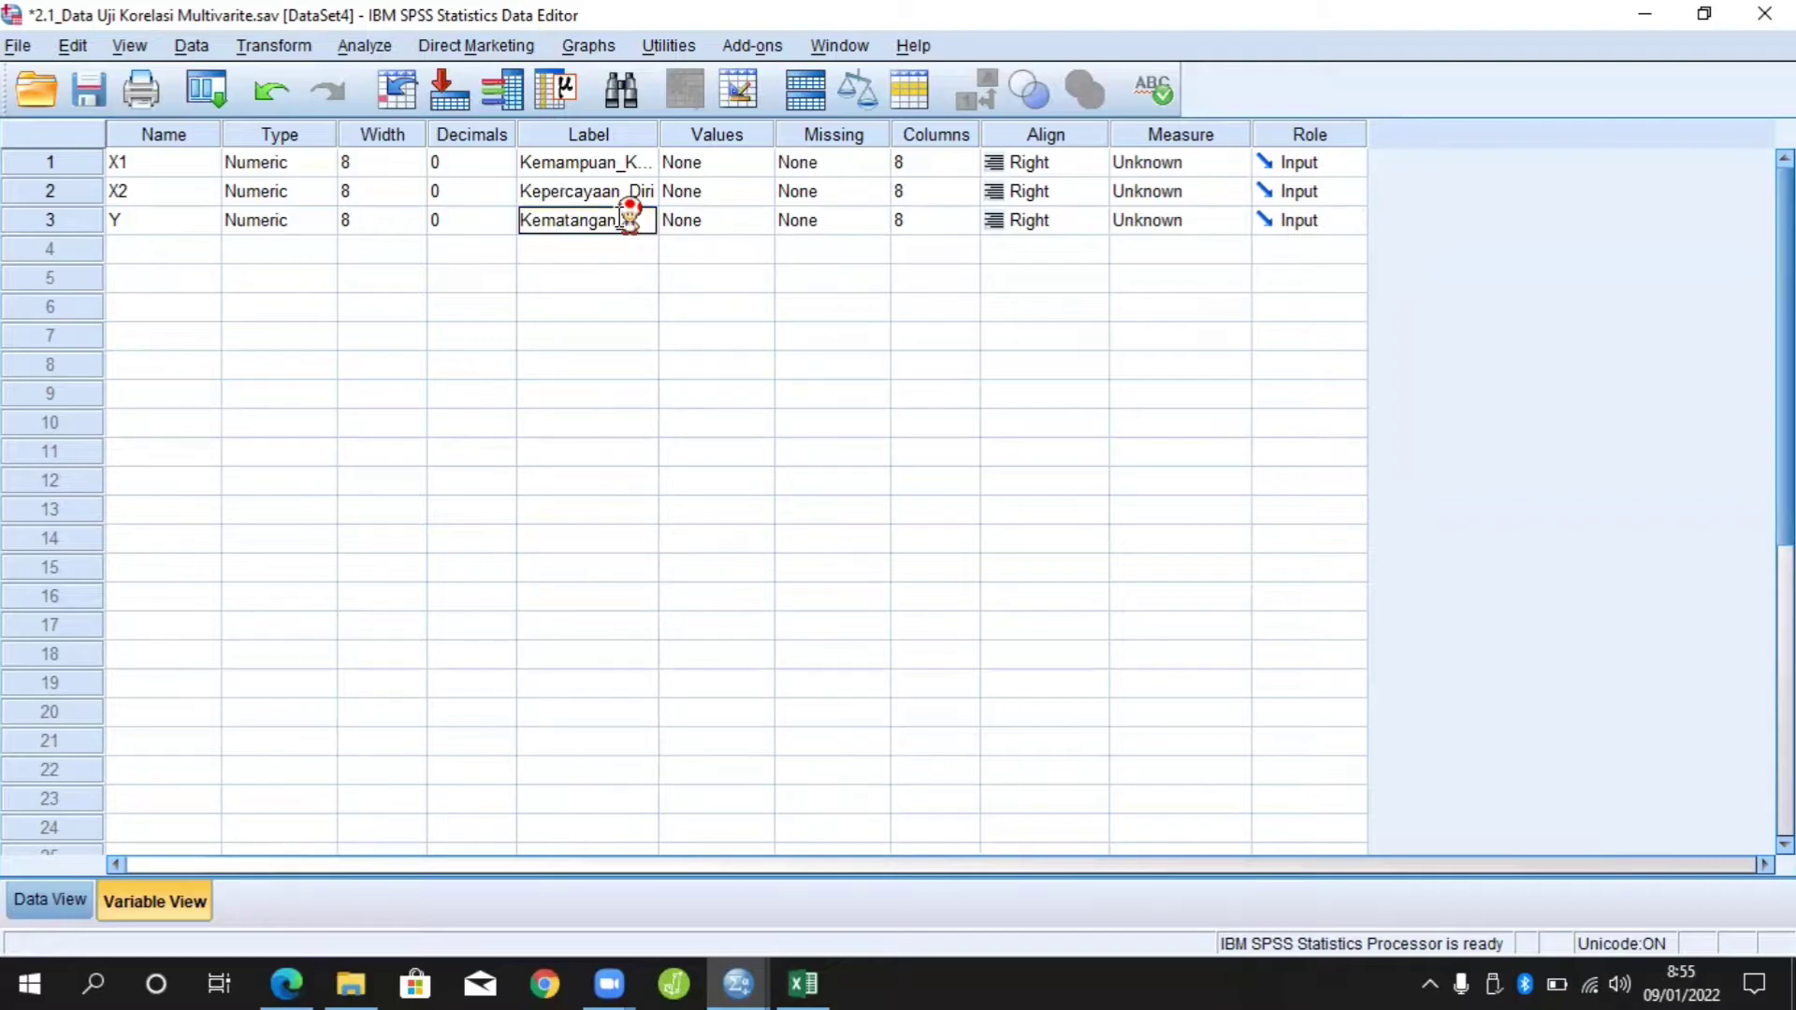
type("_Emosi")
left_click(638, 250)
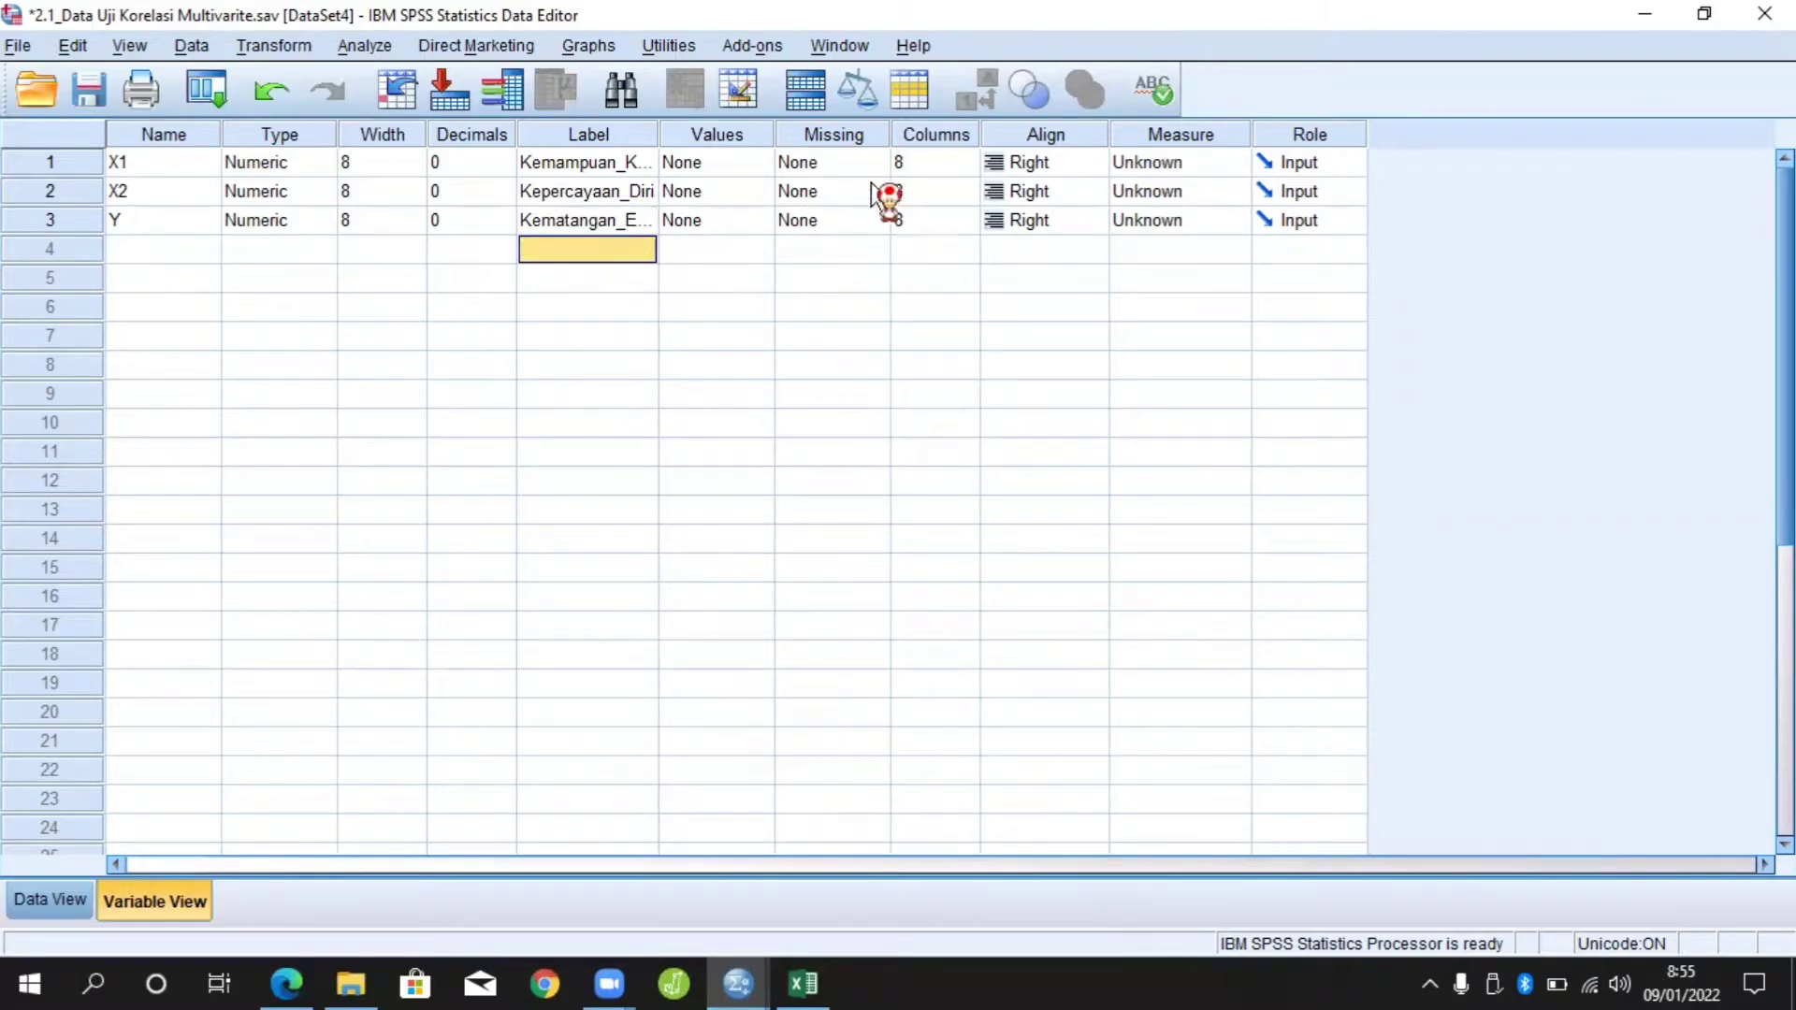
Set the alignment of variables X1, X2 and Y to Center
left_click(1092, 164)
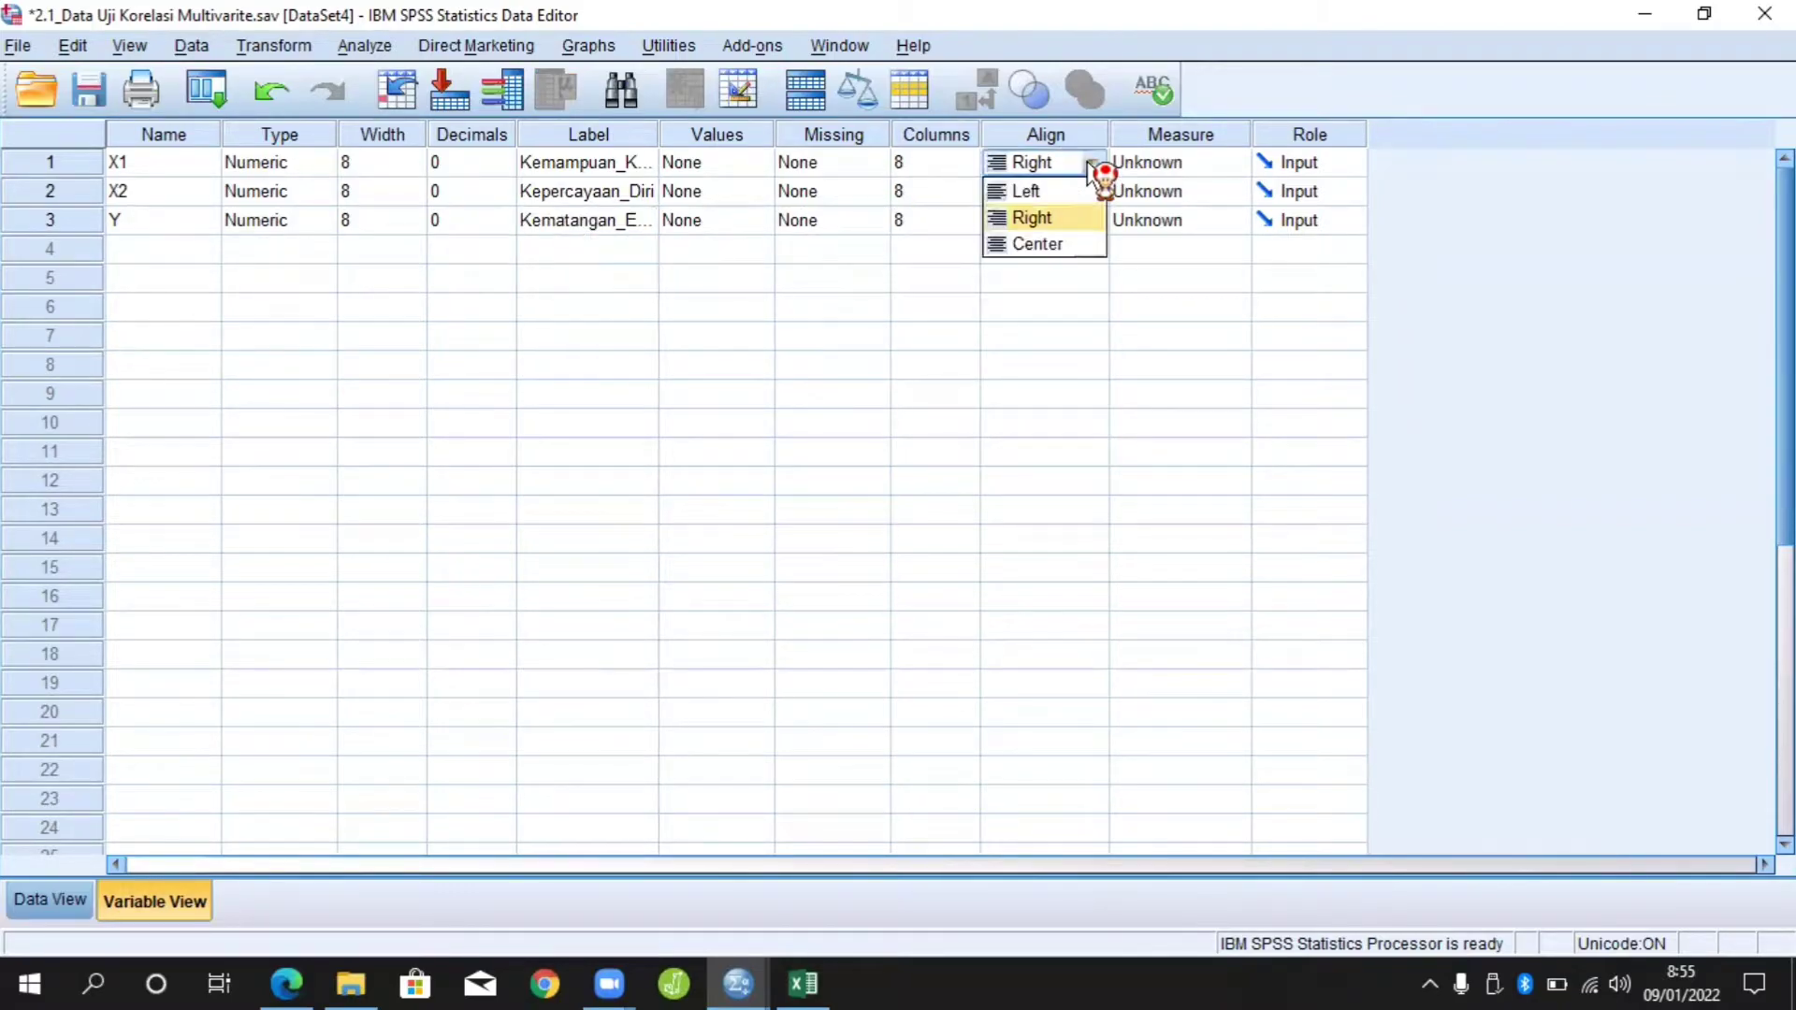
left_click(1080, 244)
left_click(1095, 248)
left_click(1092, 222)
left_click(1092, 222)
left_click(1085, 302)
left_click(1096, 193)
left_click(1097, 193)
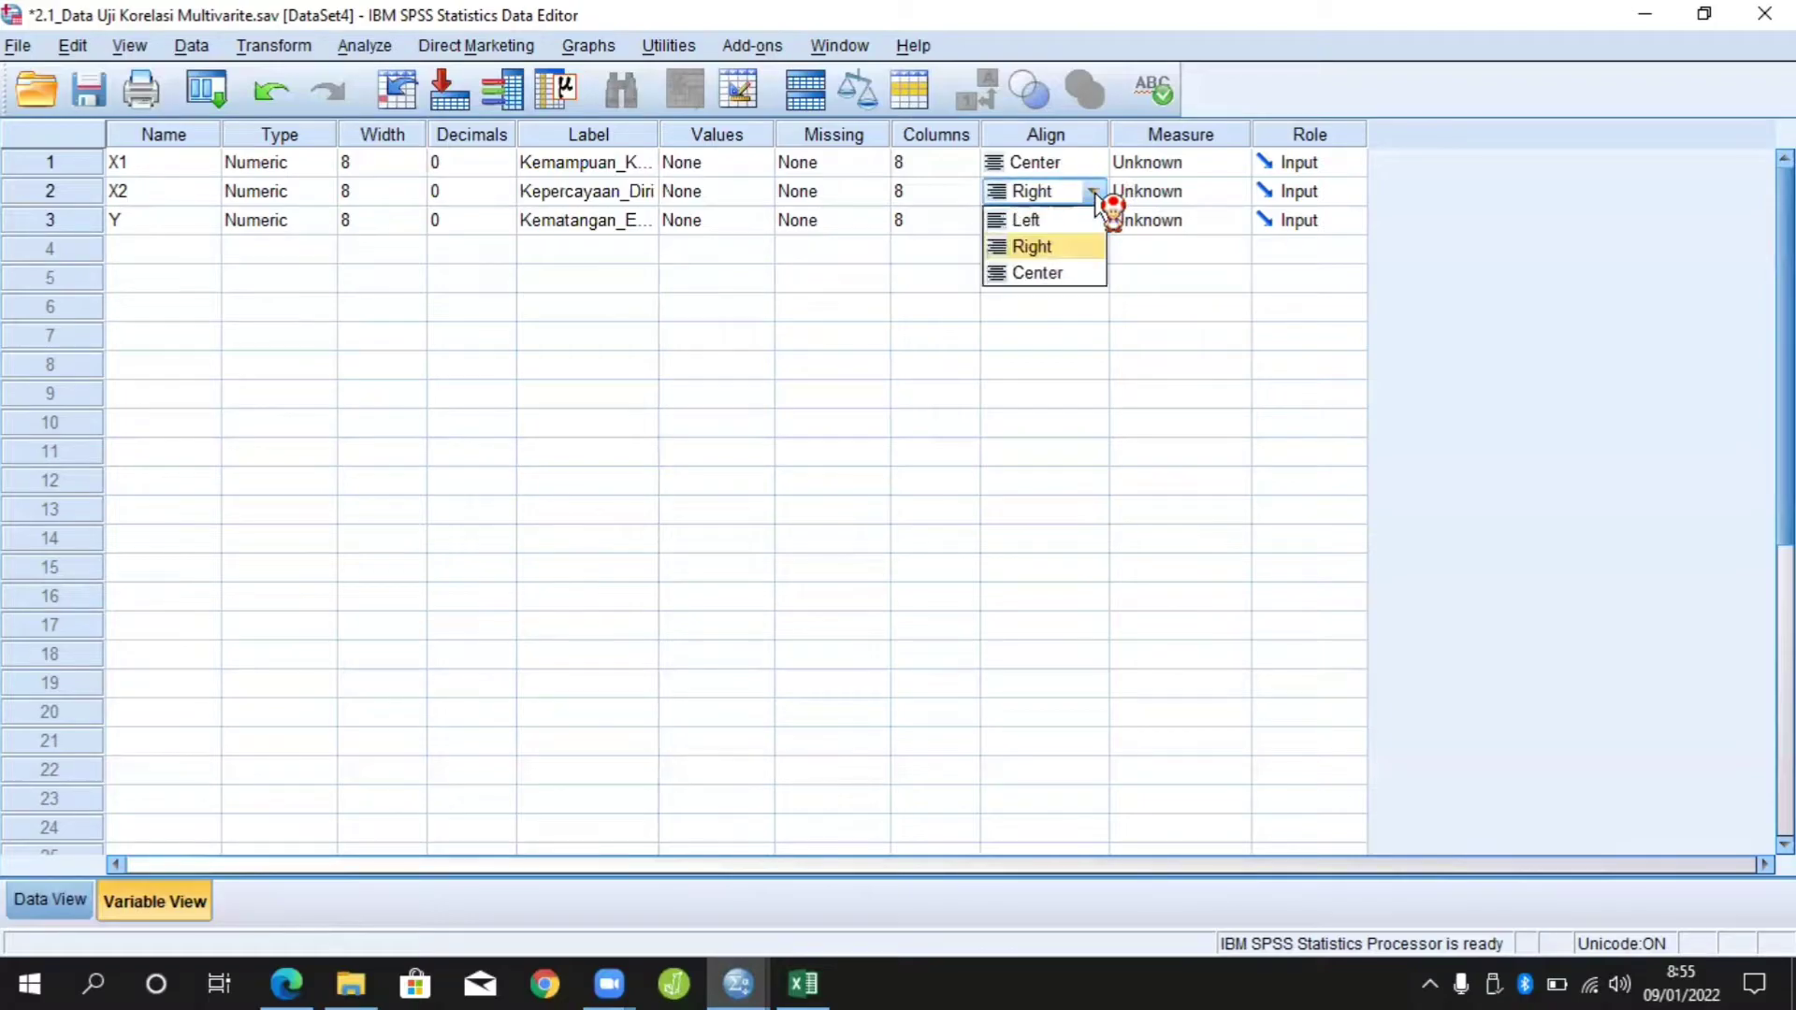
left_click(1076, 279)
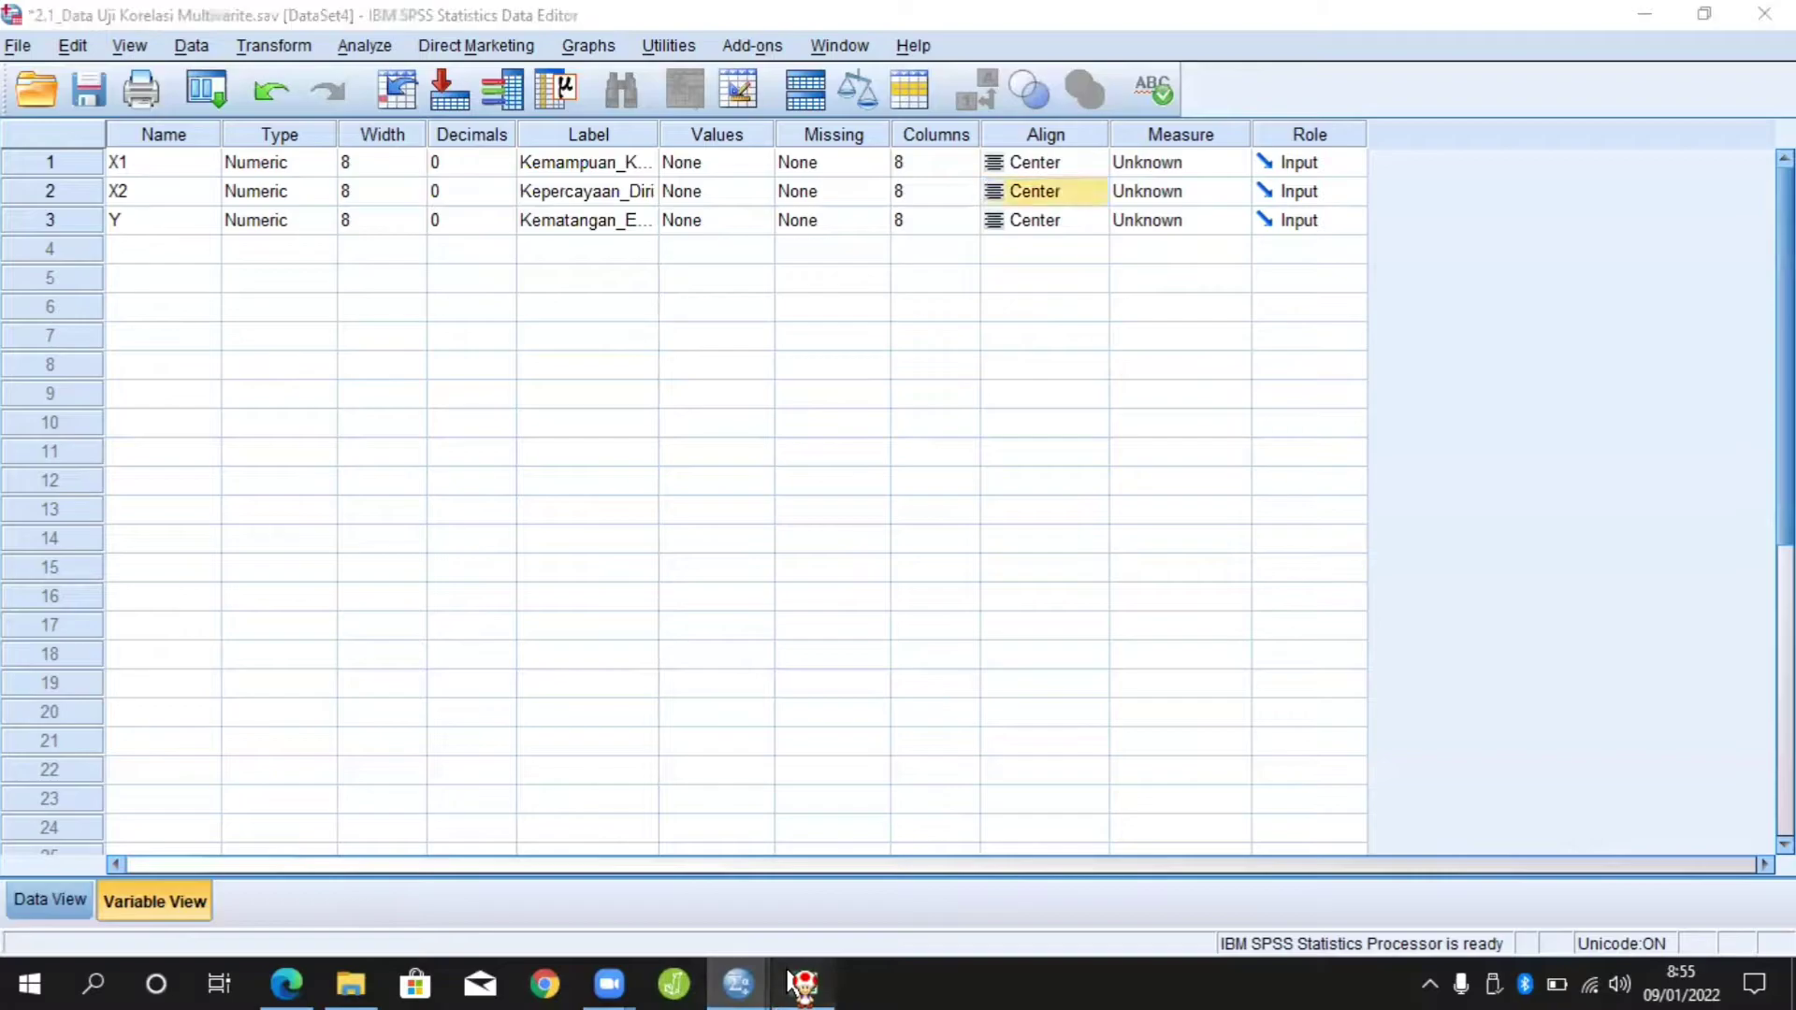
Switch to the Excel workbook and copy all X1, X2 and Y data rows from row 2 down, without the headers
left_click(803, 983)
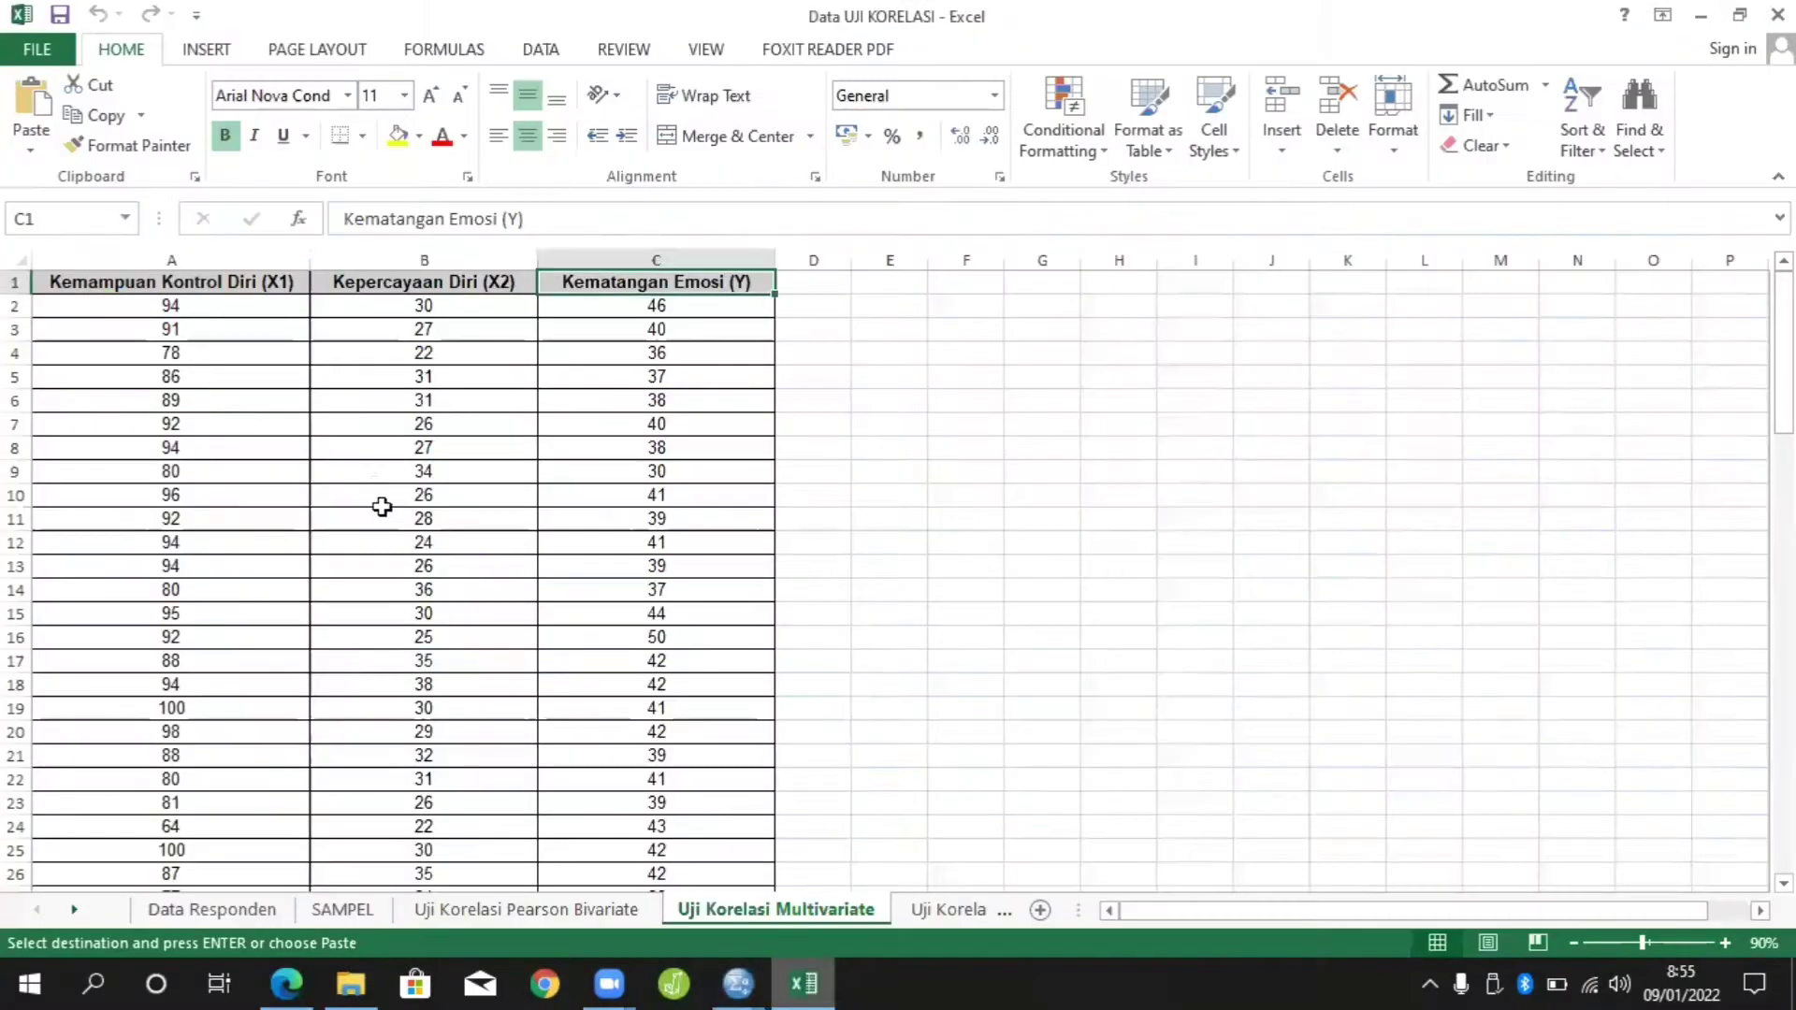
left_click(234, 307)
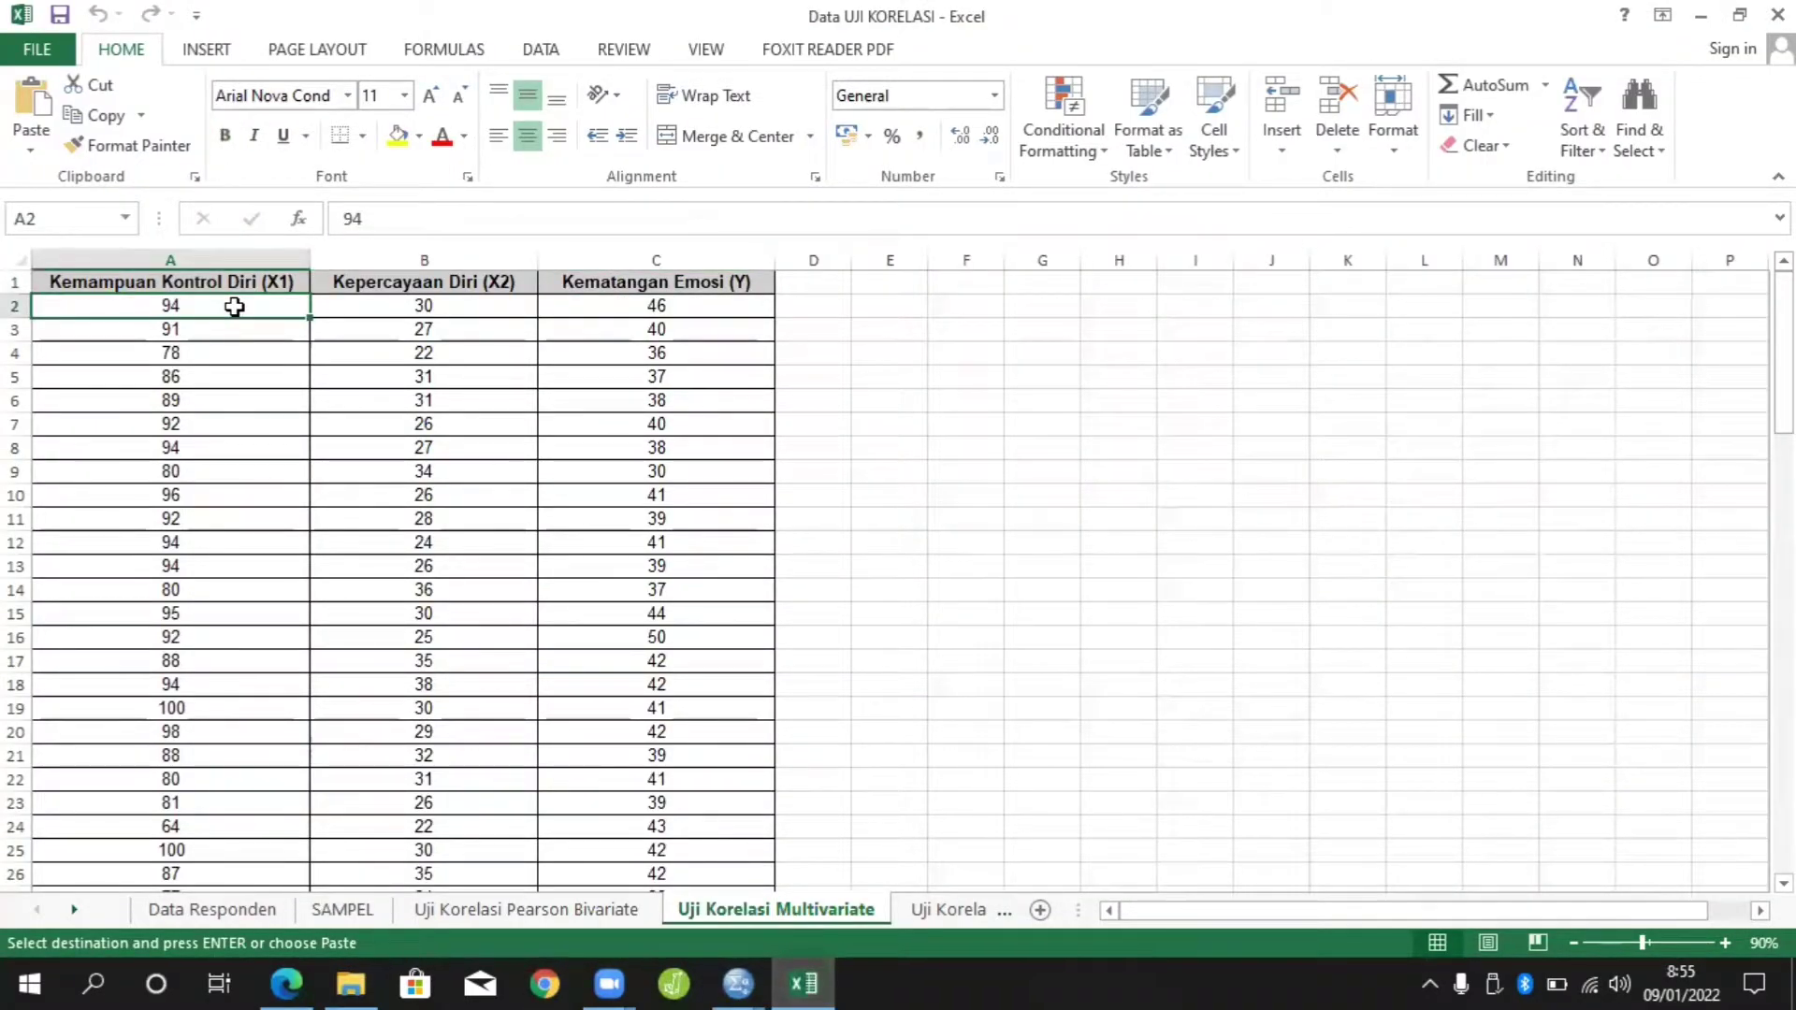
key("shift+Right")
key("shift+Right")
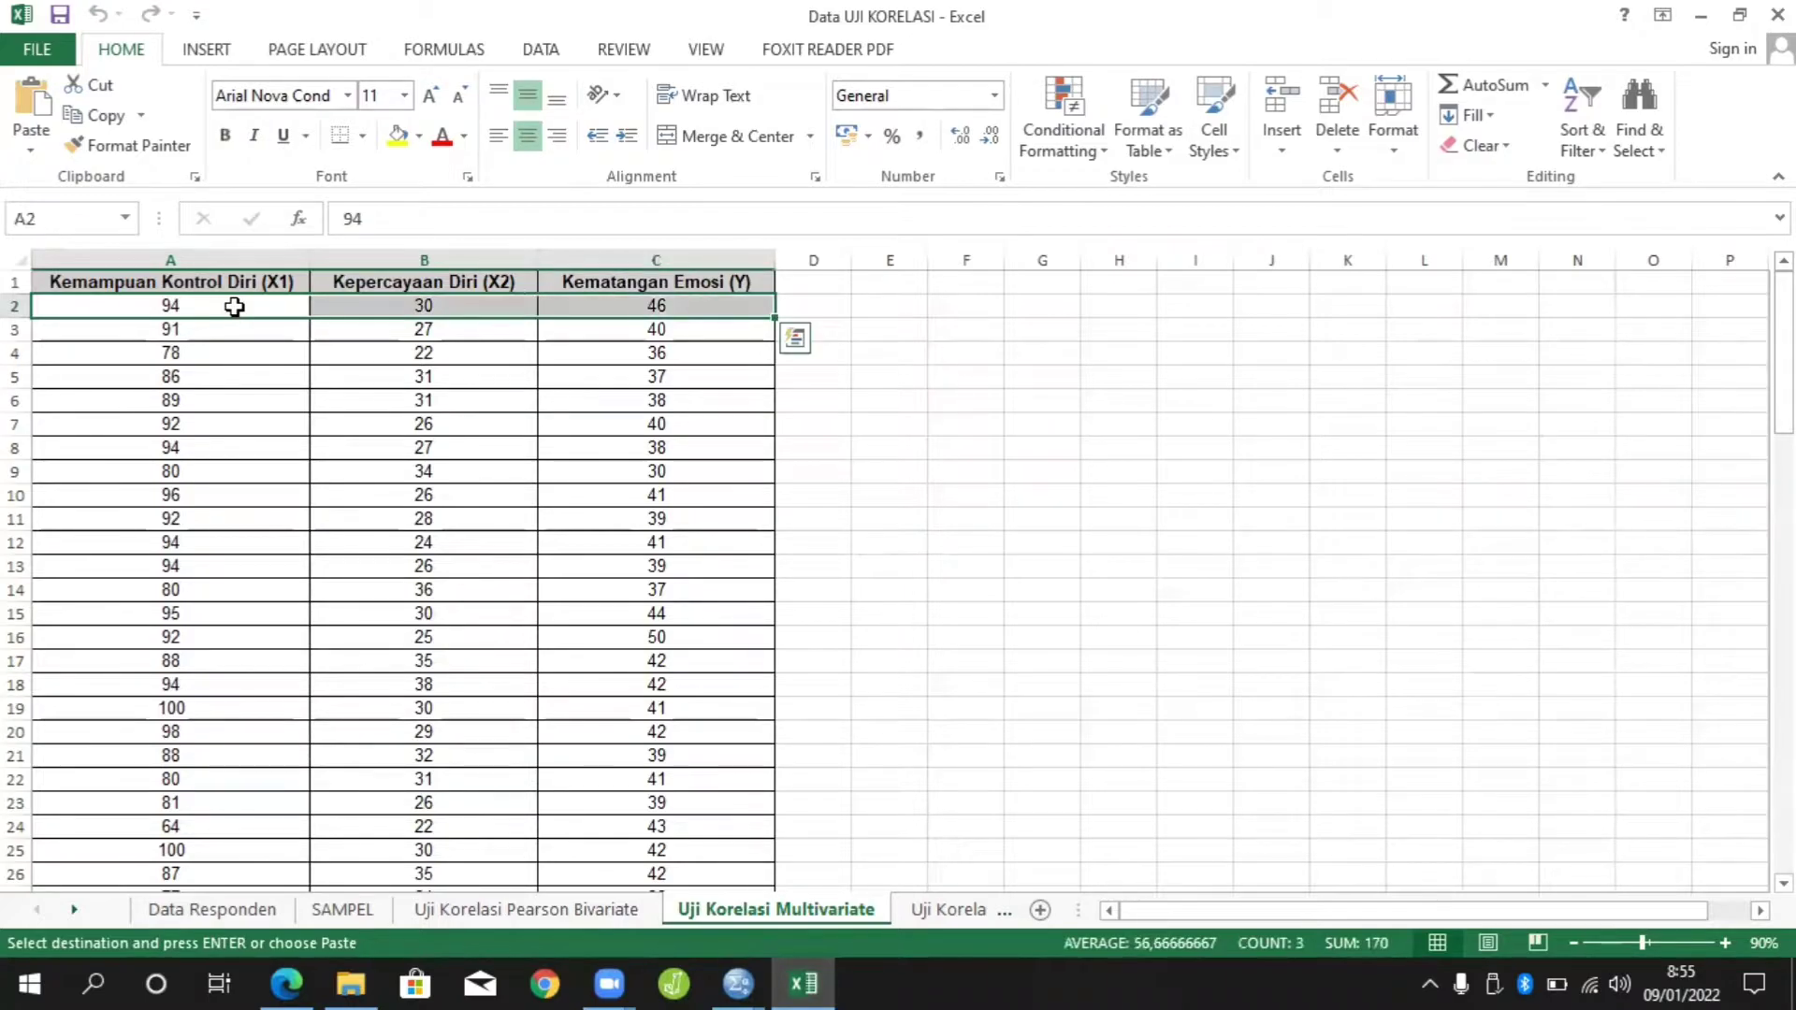
key("ctrl+shift+Down")
scroll(201, 187, "up", 2)
left_click(103, 115)
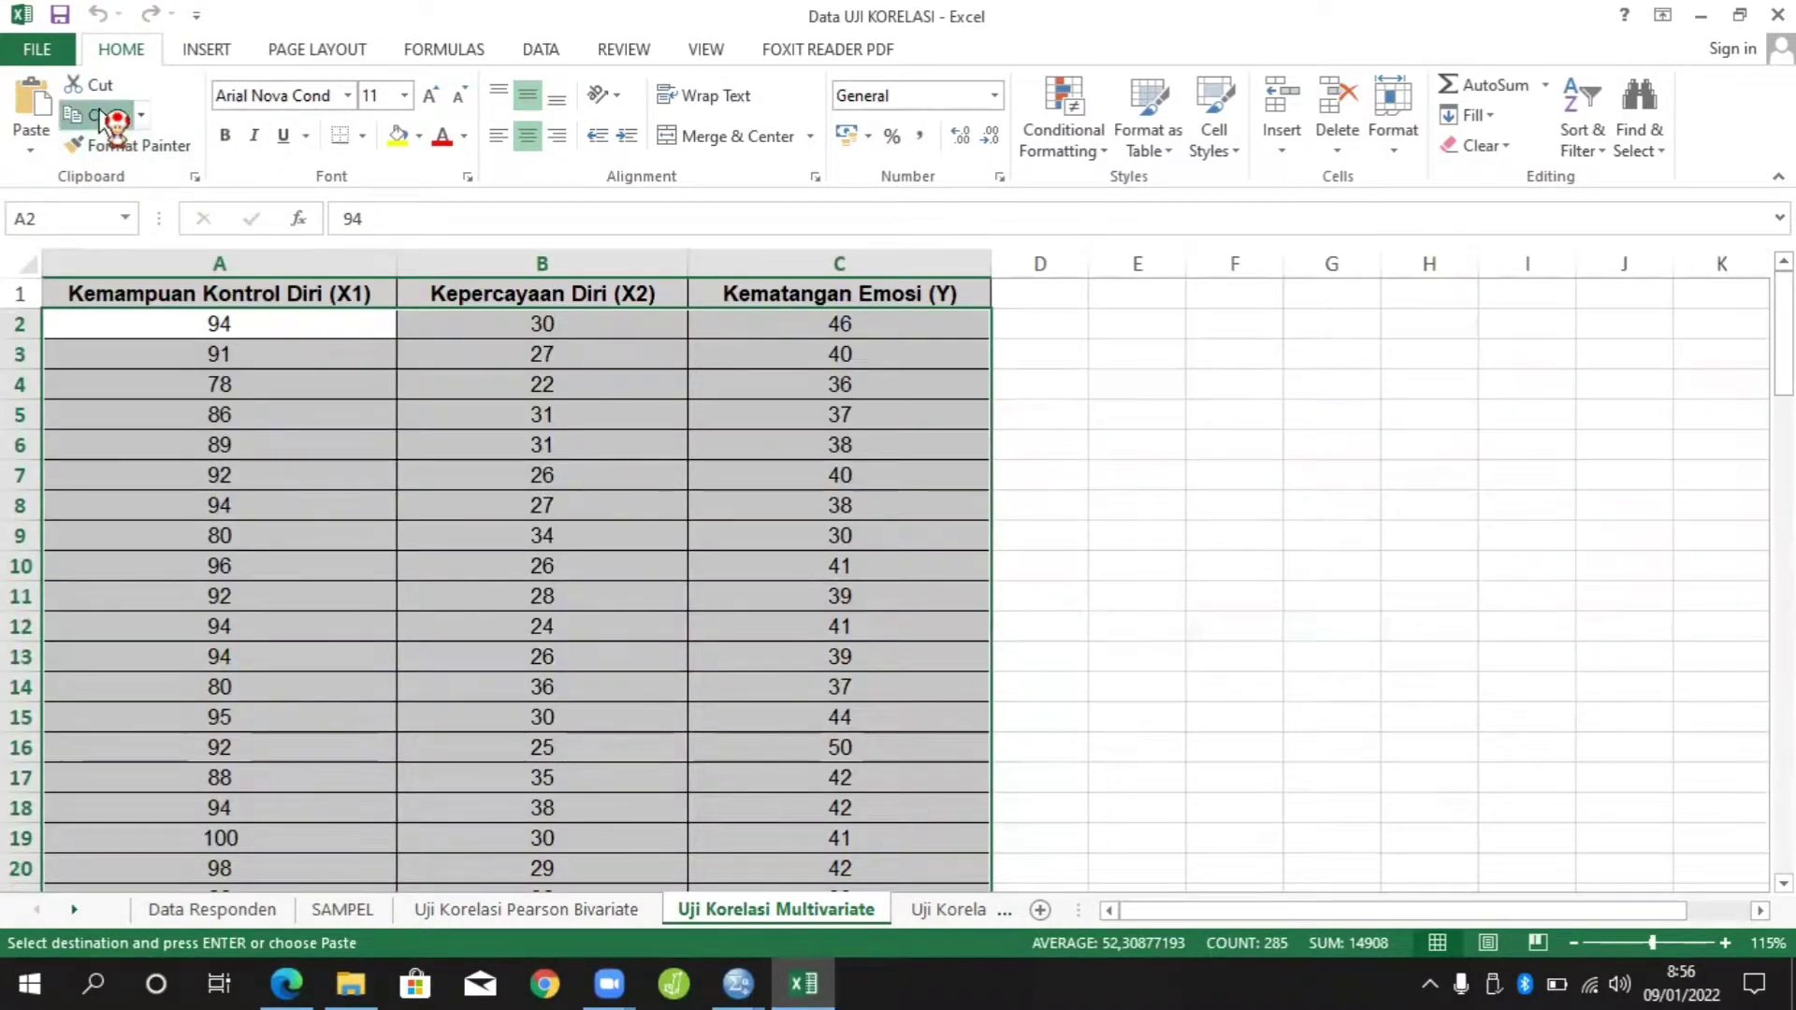
Return to the SPSS data file and paste the copied values into the X1, X2 and Y columns from case 1
mouse_move(738, 984)
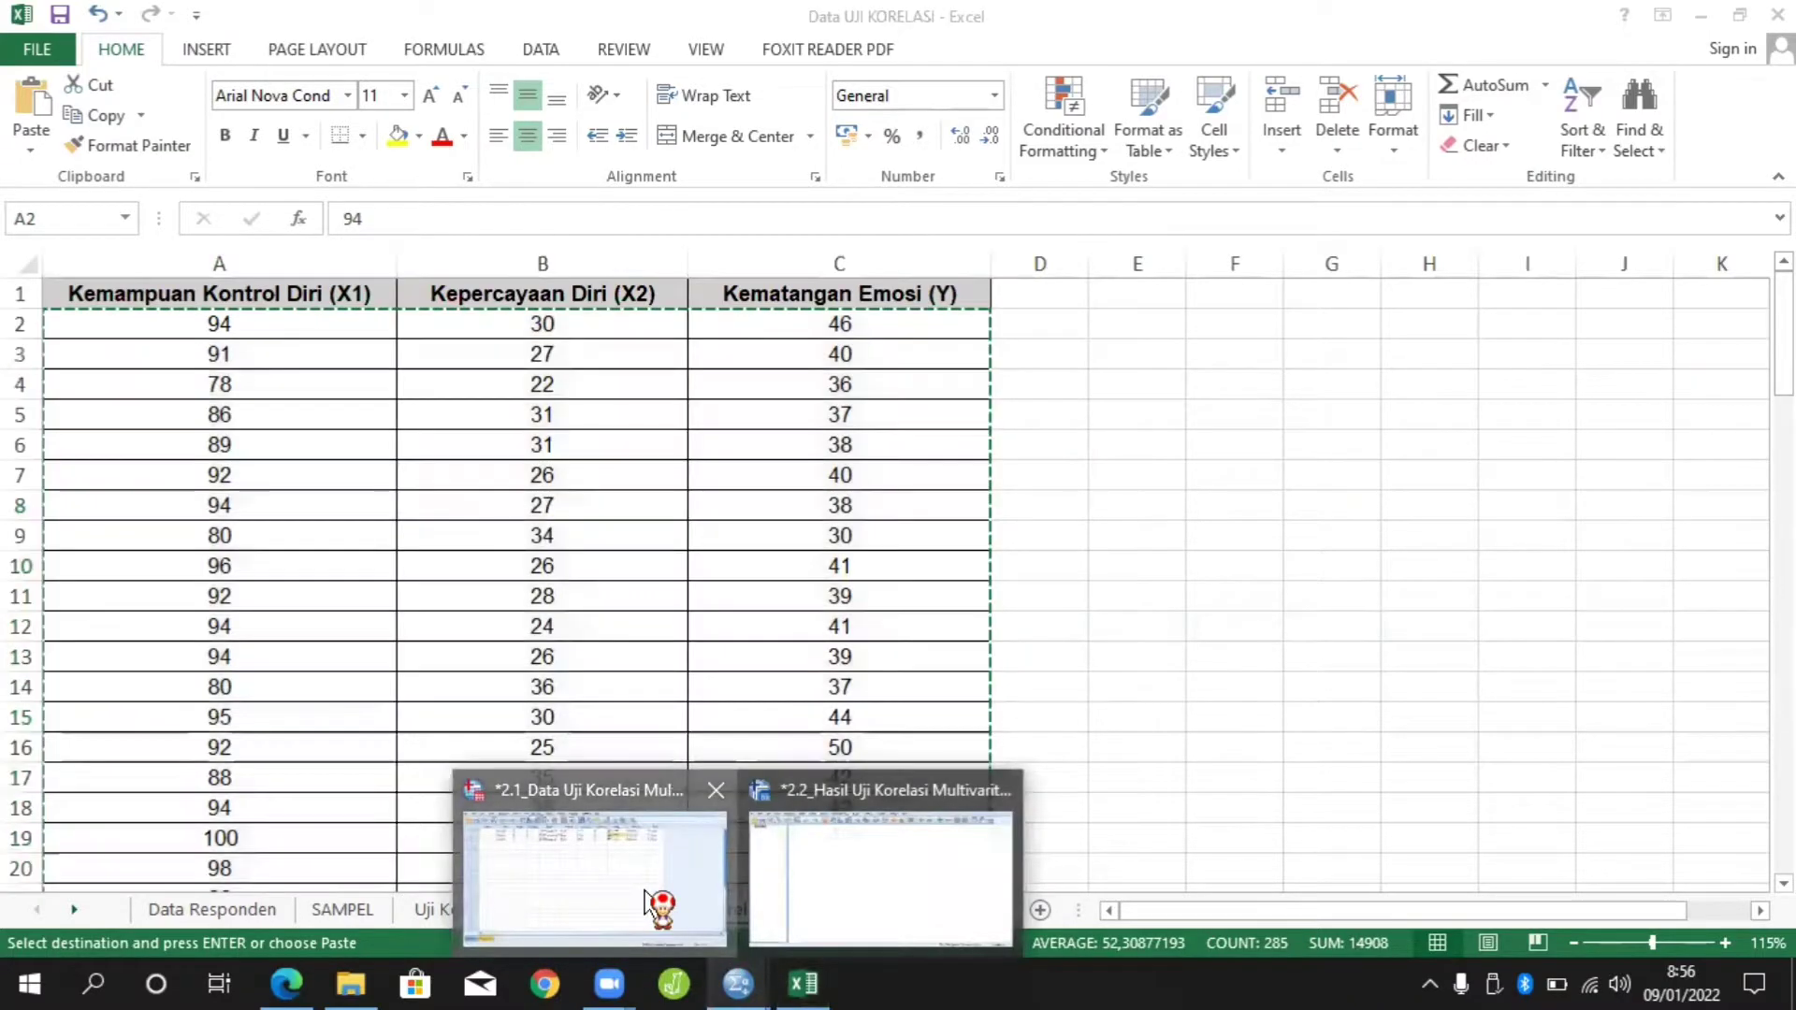
left_click(659, 907)
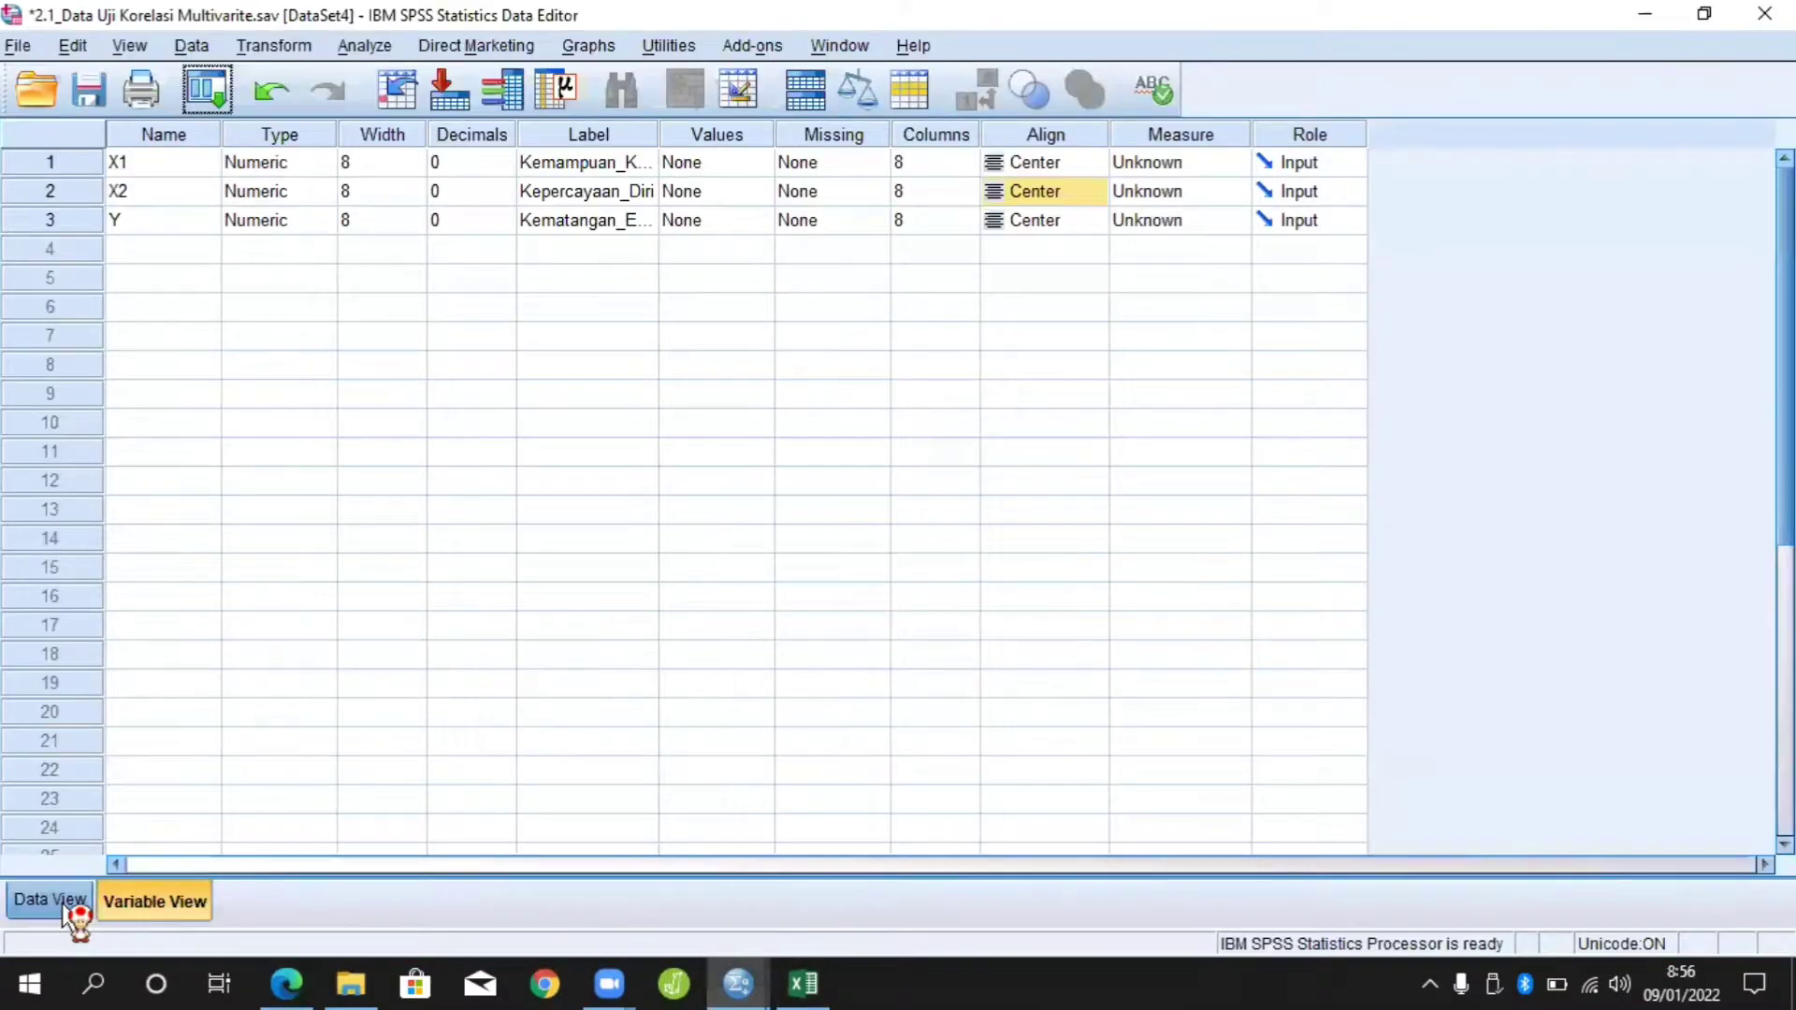
left_click(75, 905)
left_click(176, 195)
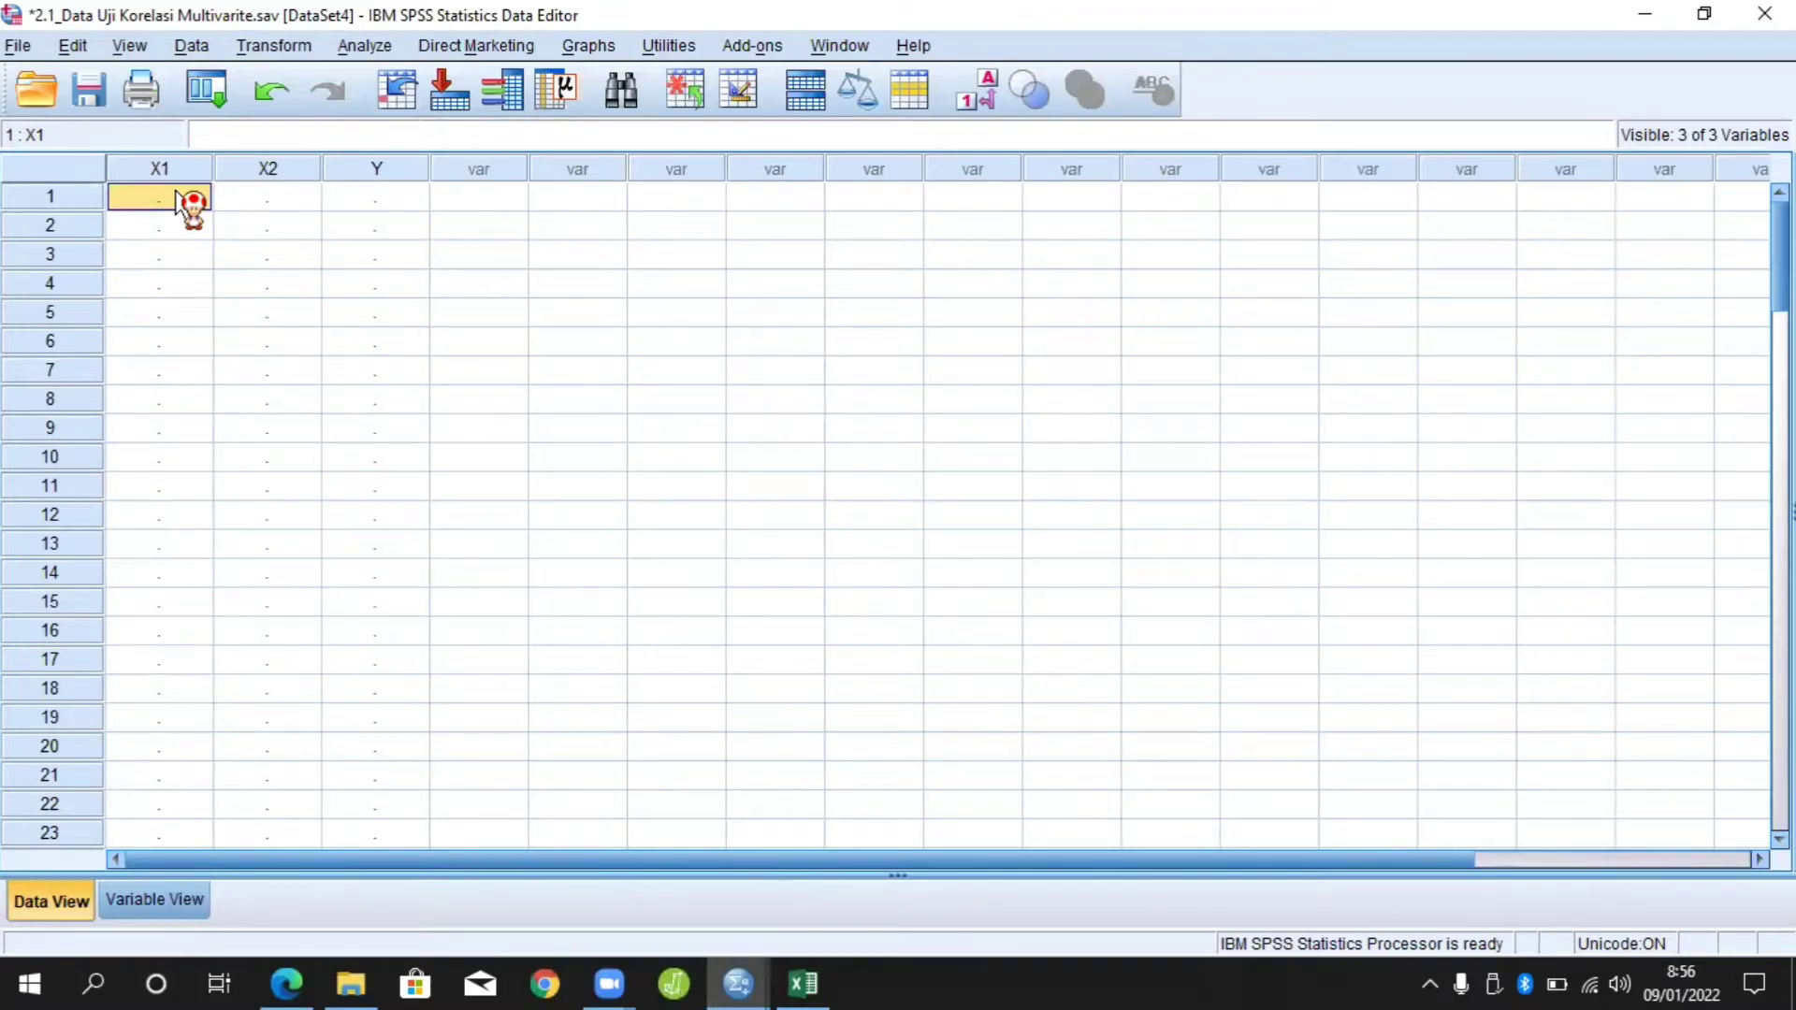
key("shift+Right")
key("Right")
right_click(185, 203)
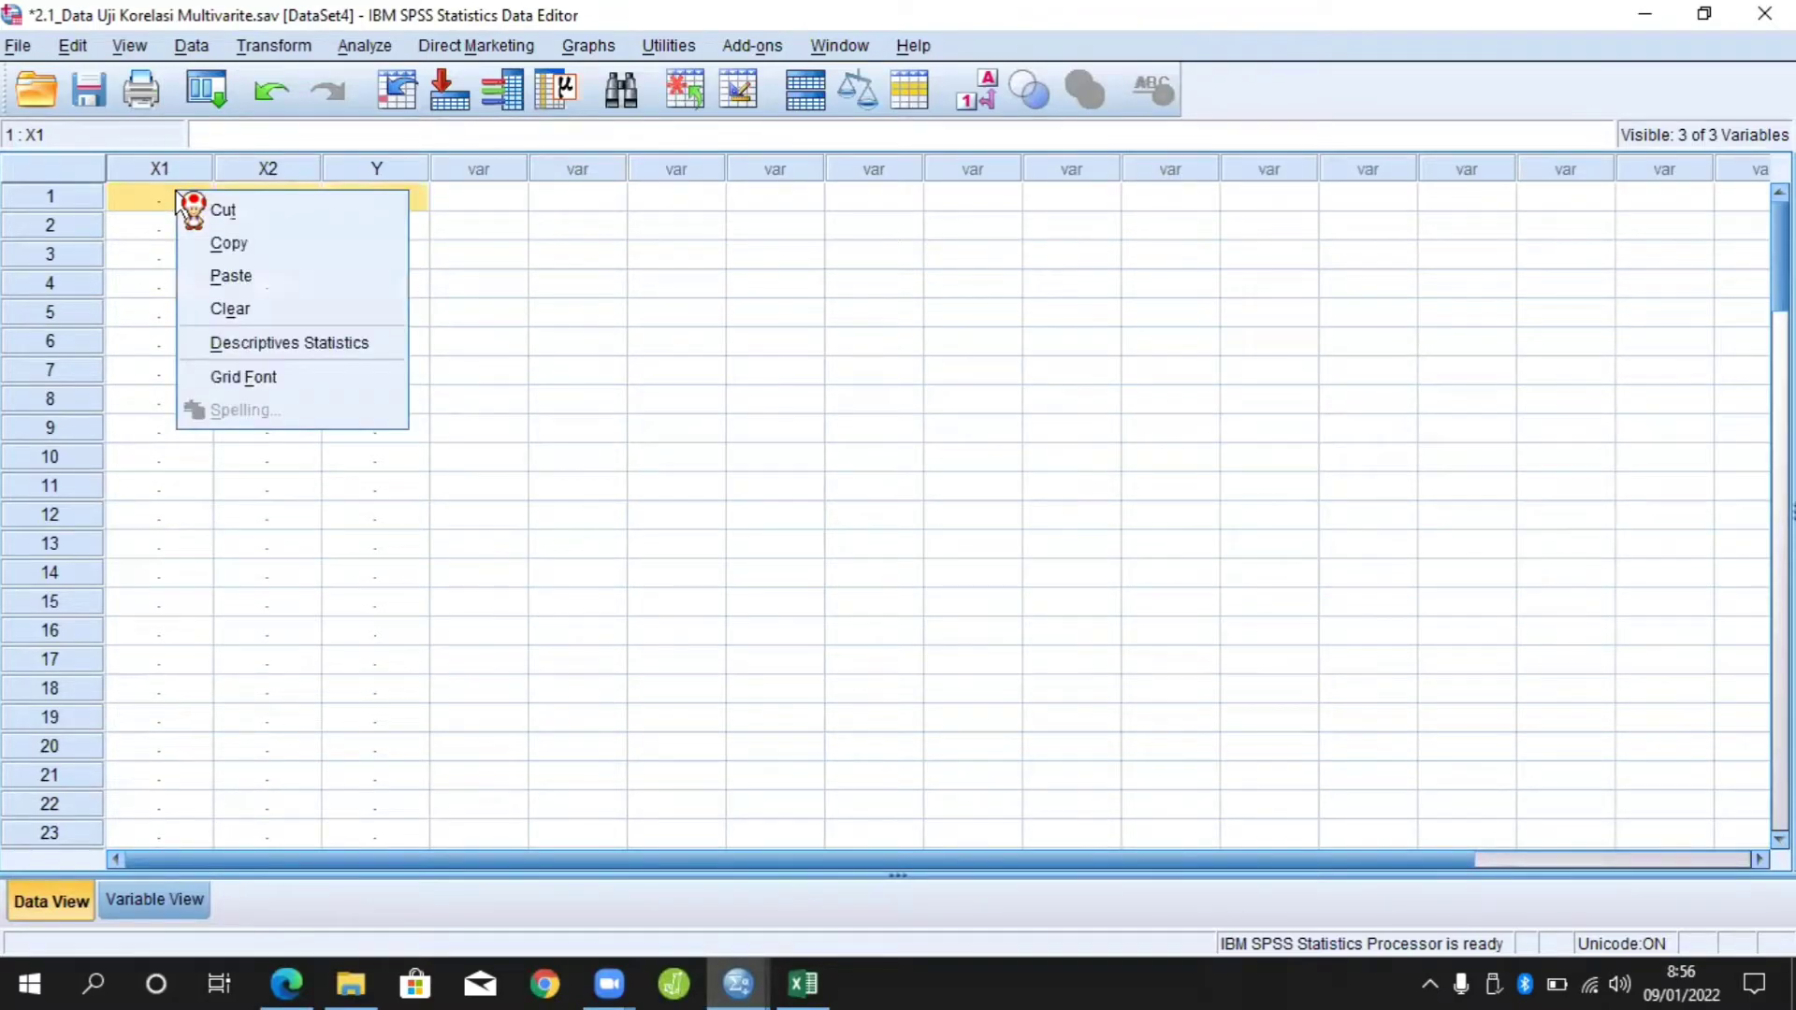
left_click(235, 278)
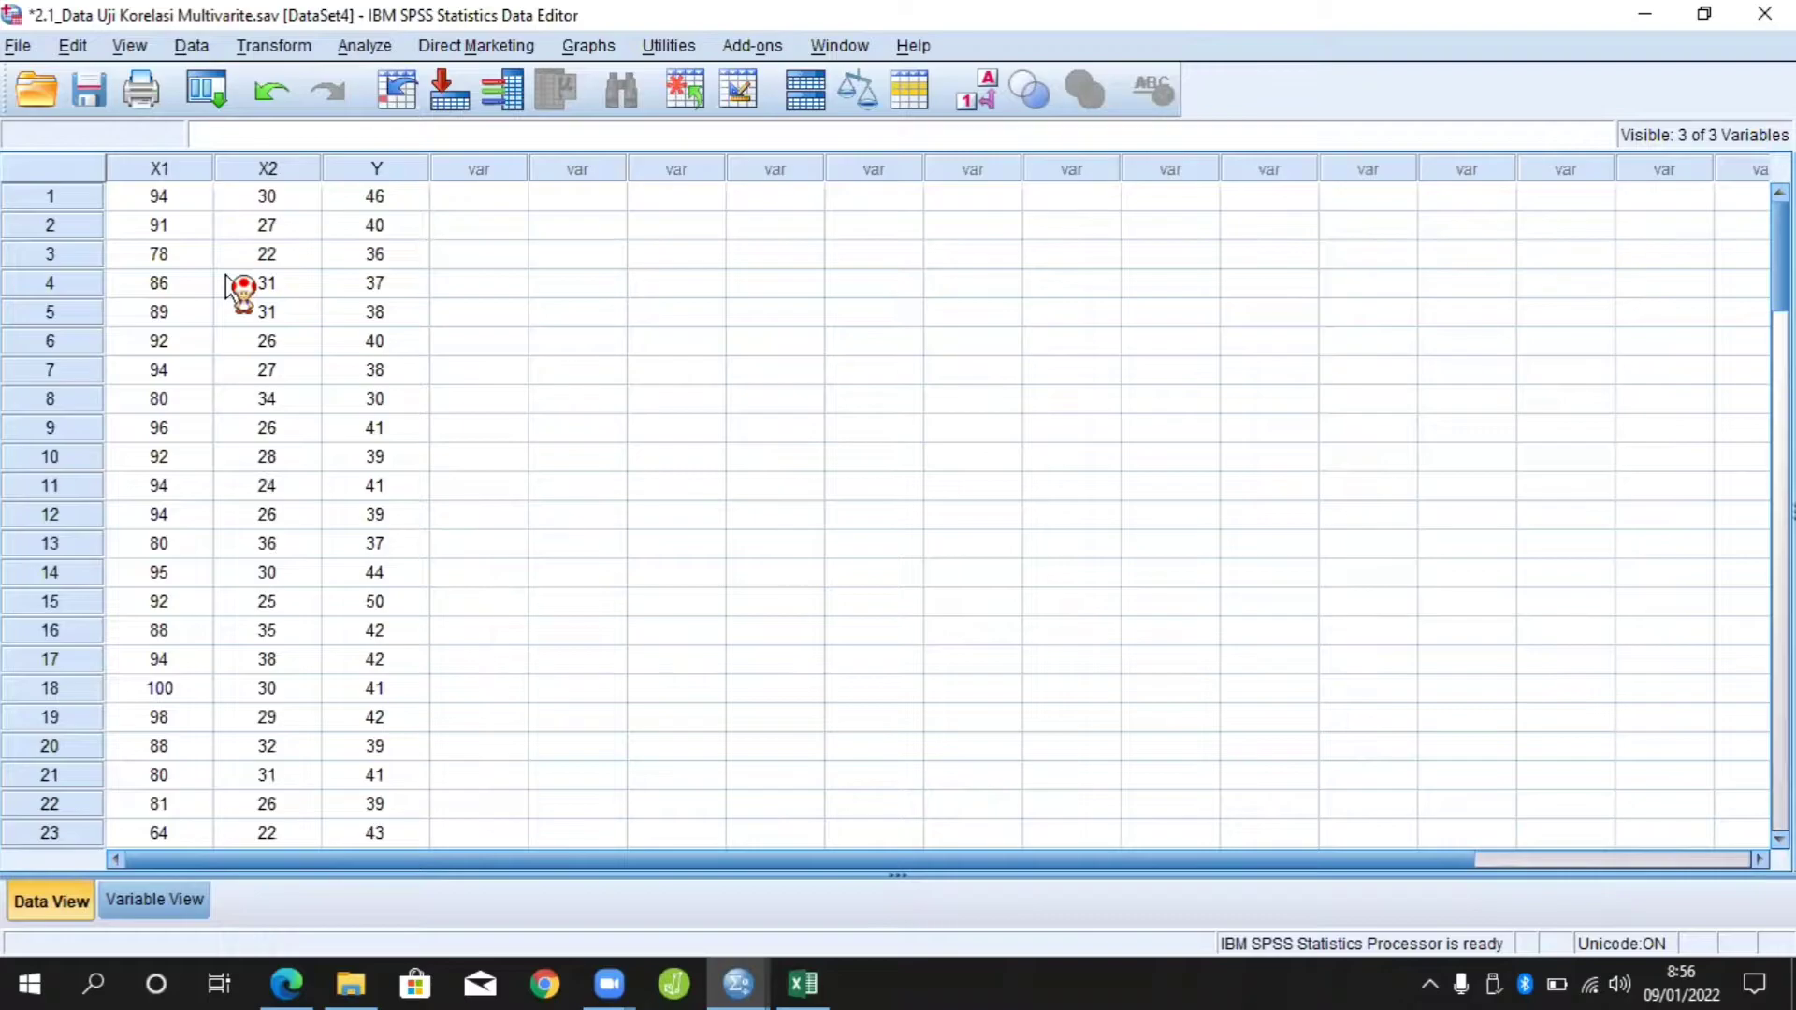
Run a legacy one-sample Kolmogorov-Smirnov test on Kemampuan_Kontrol_Diri, Kepercayaan_Diri and Kematangan_Emosi with Normal as the test distribution
left_click(374, 49)
mouse_move(490, 480)
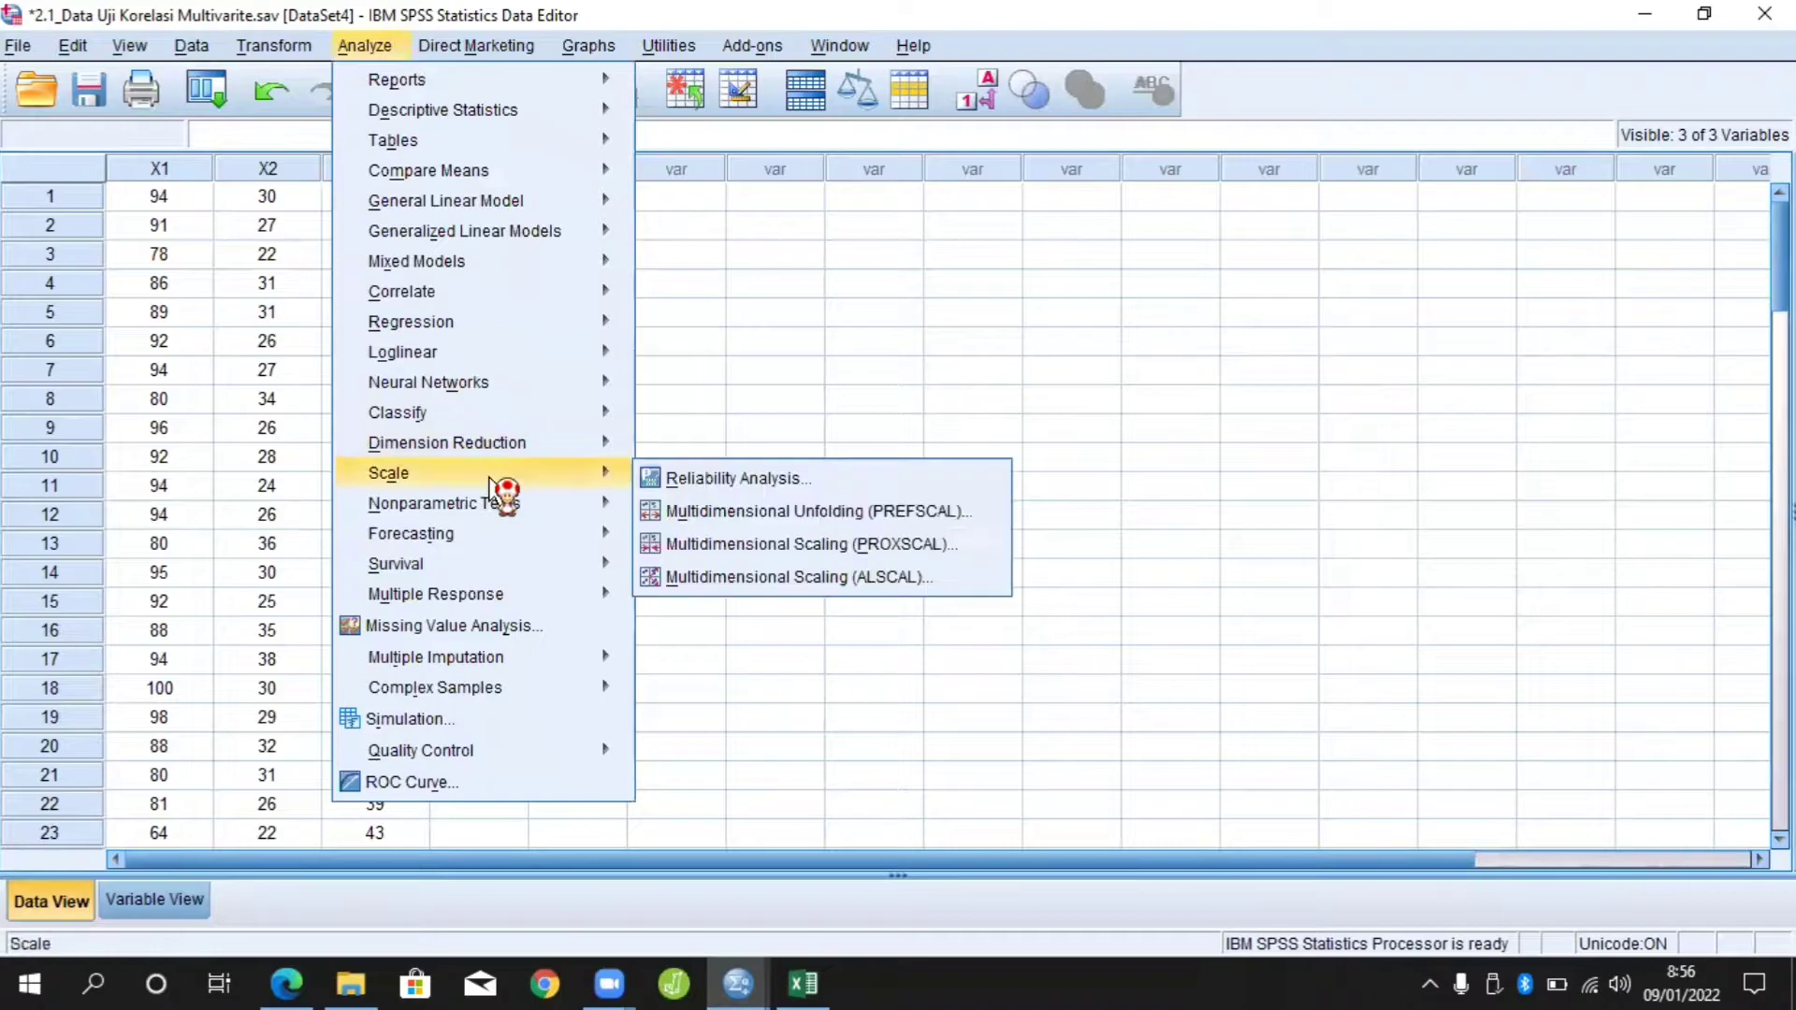
mouse_move(822, 608)
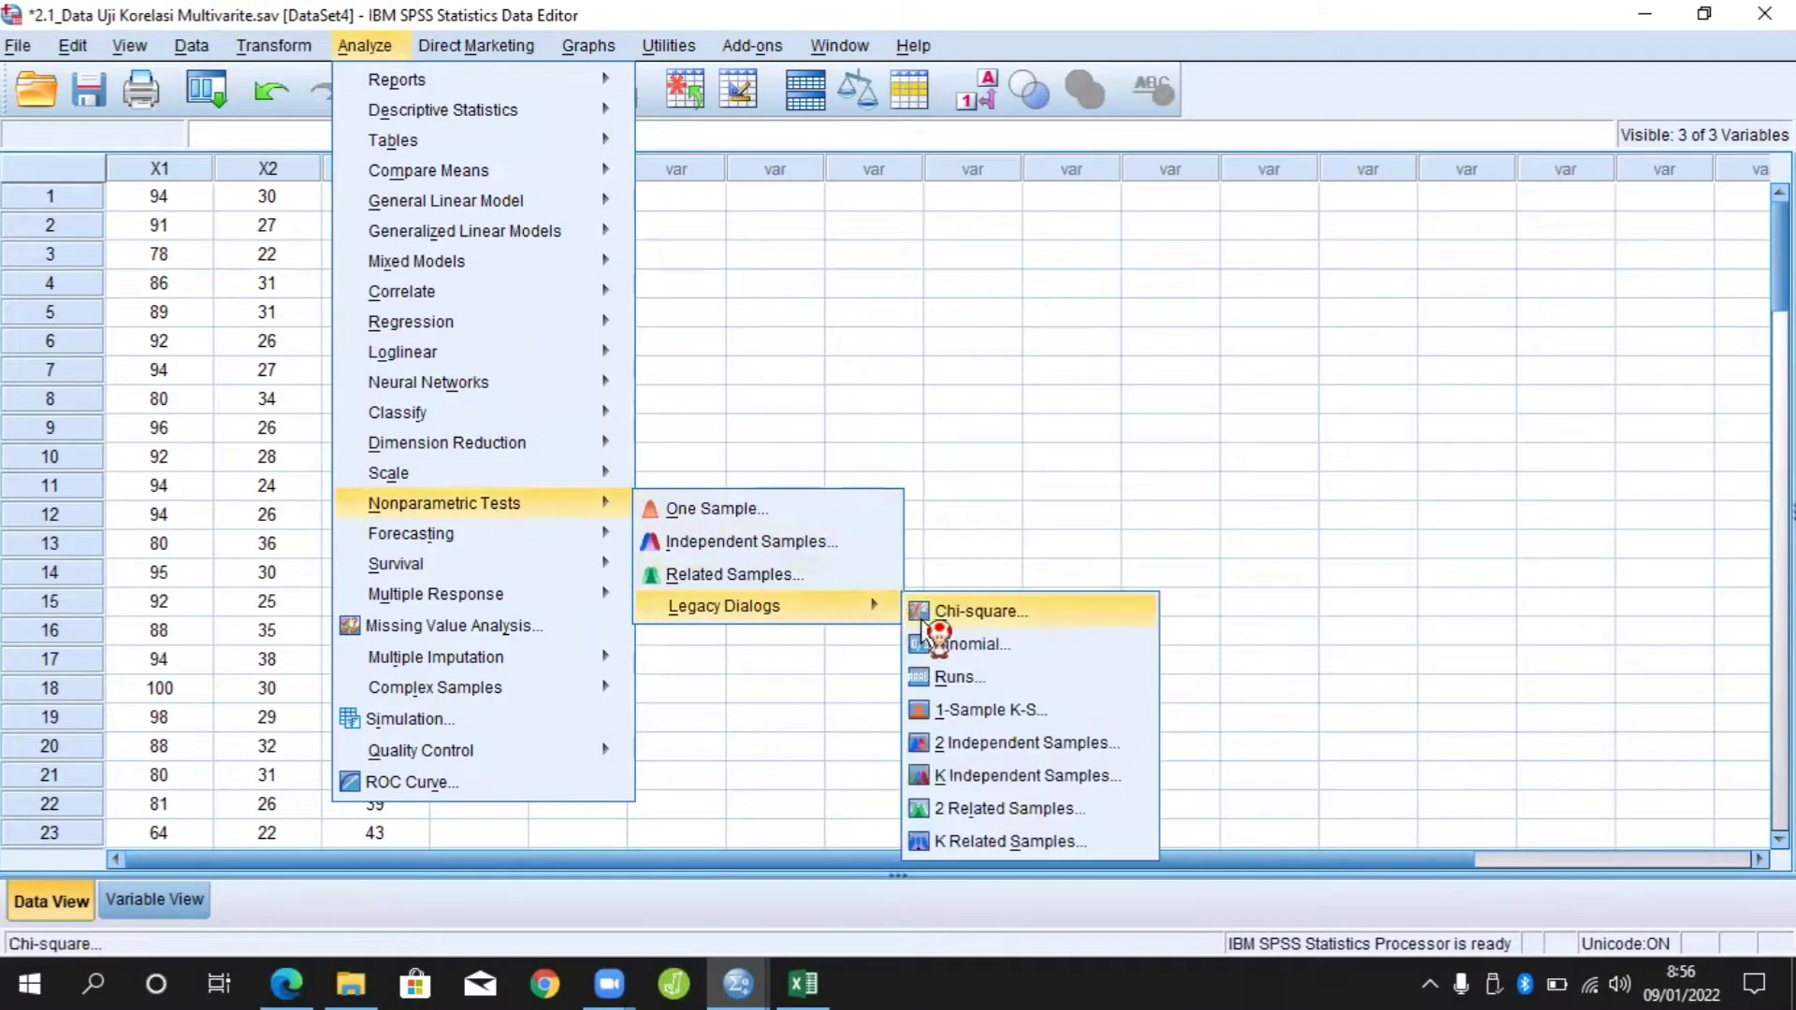
left_click(968, 710)
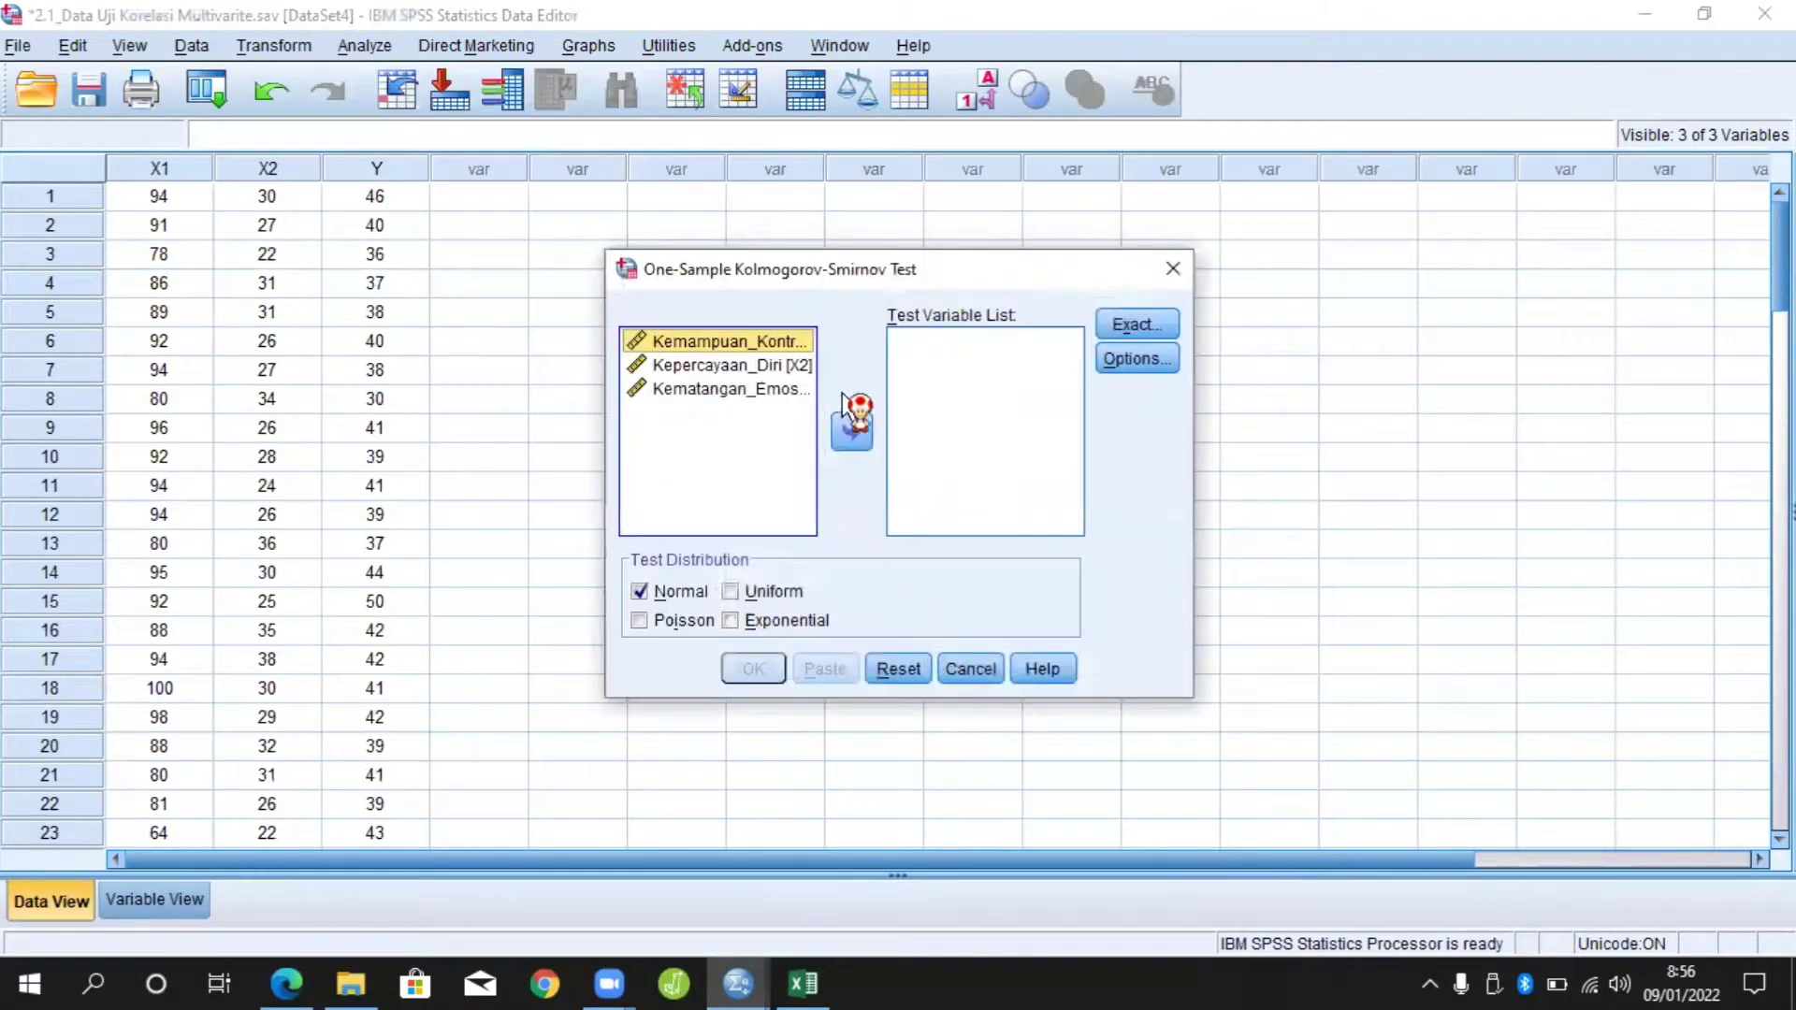
key("ctrl+a")
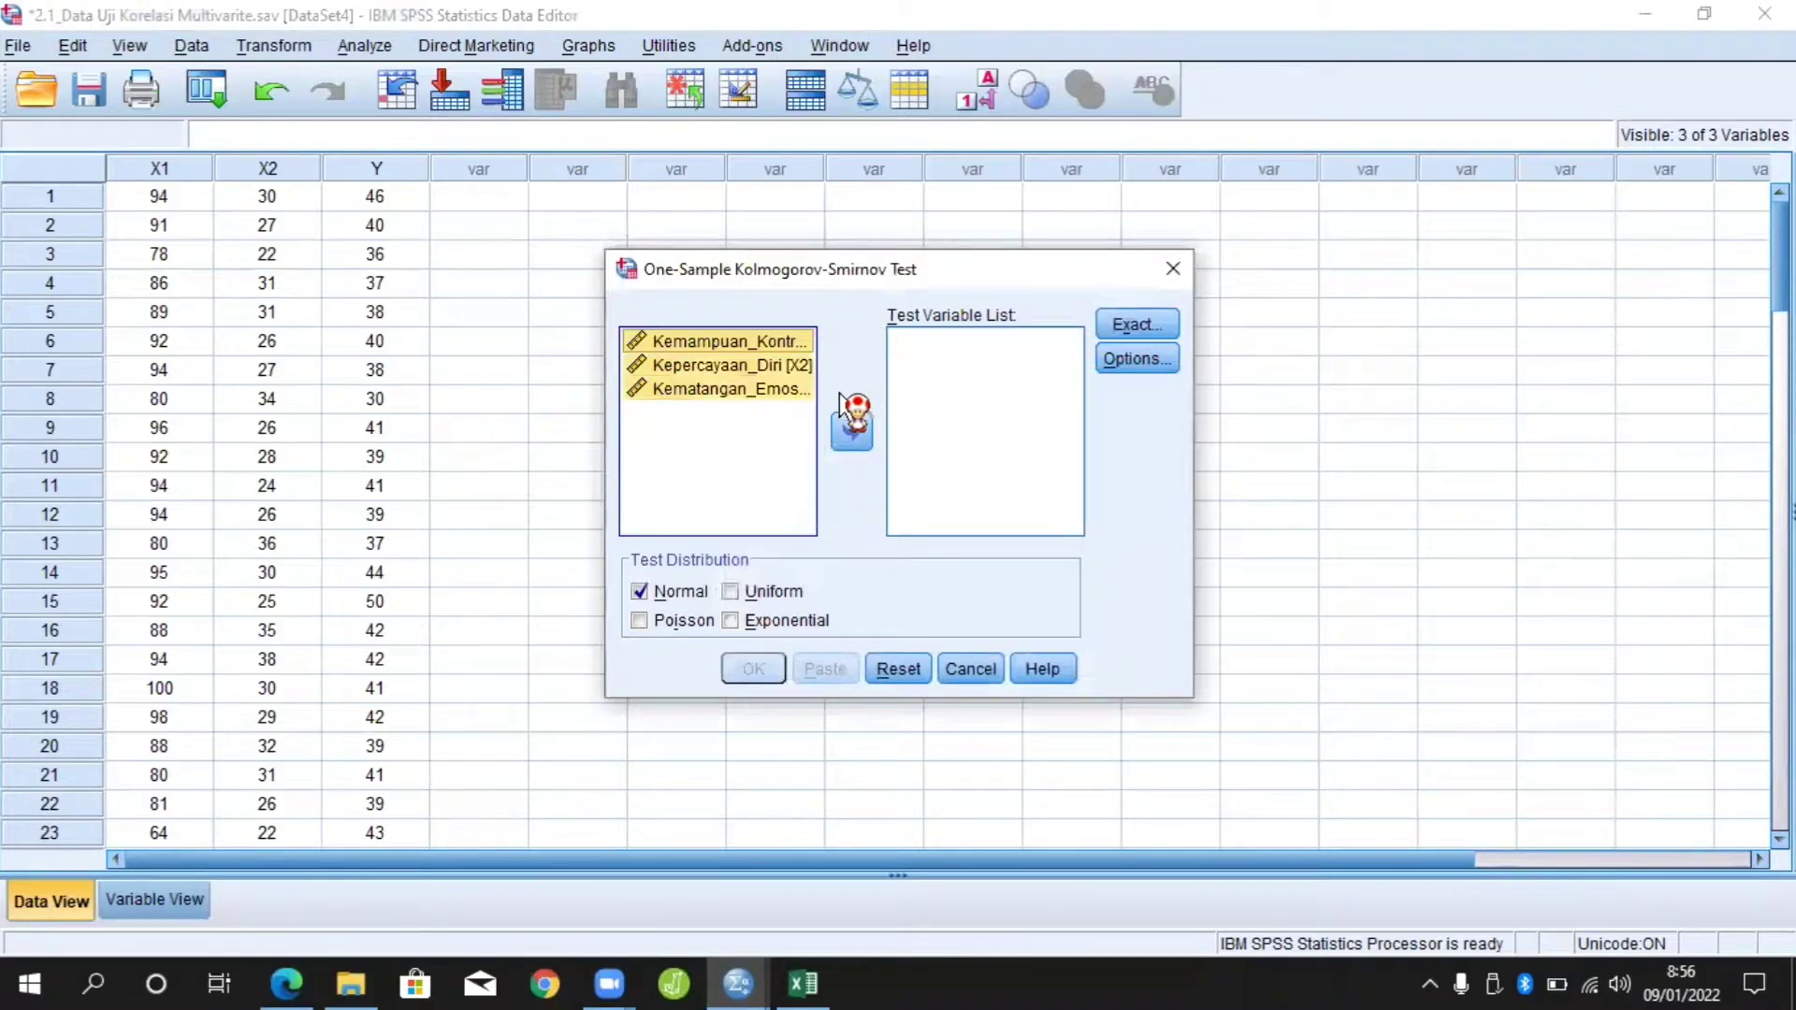
left_click(848, 433)
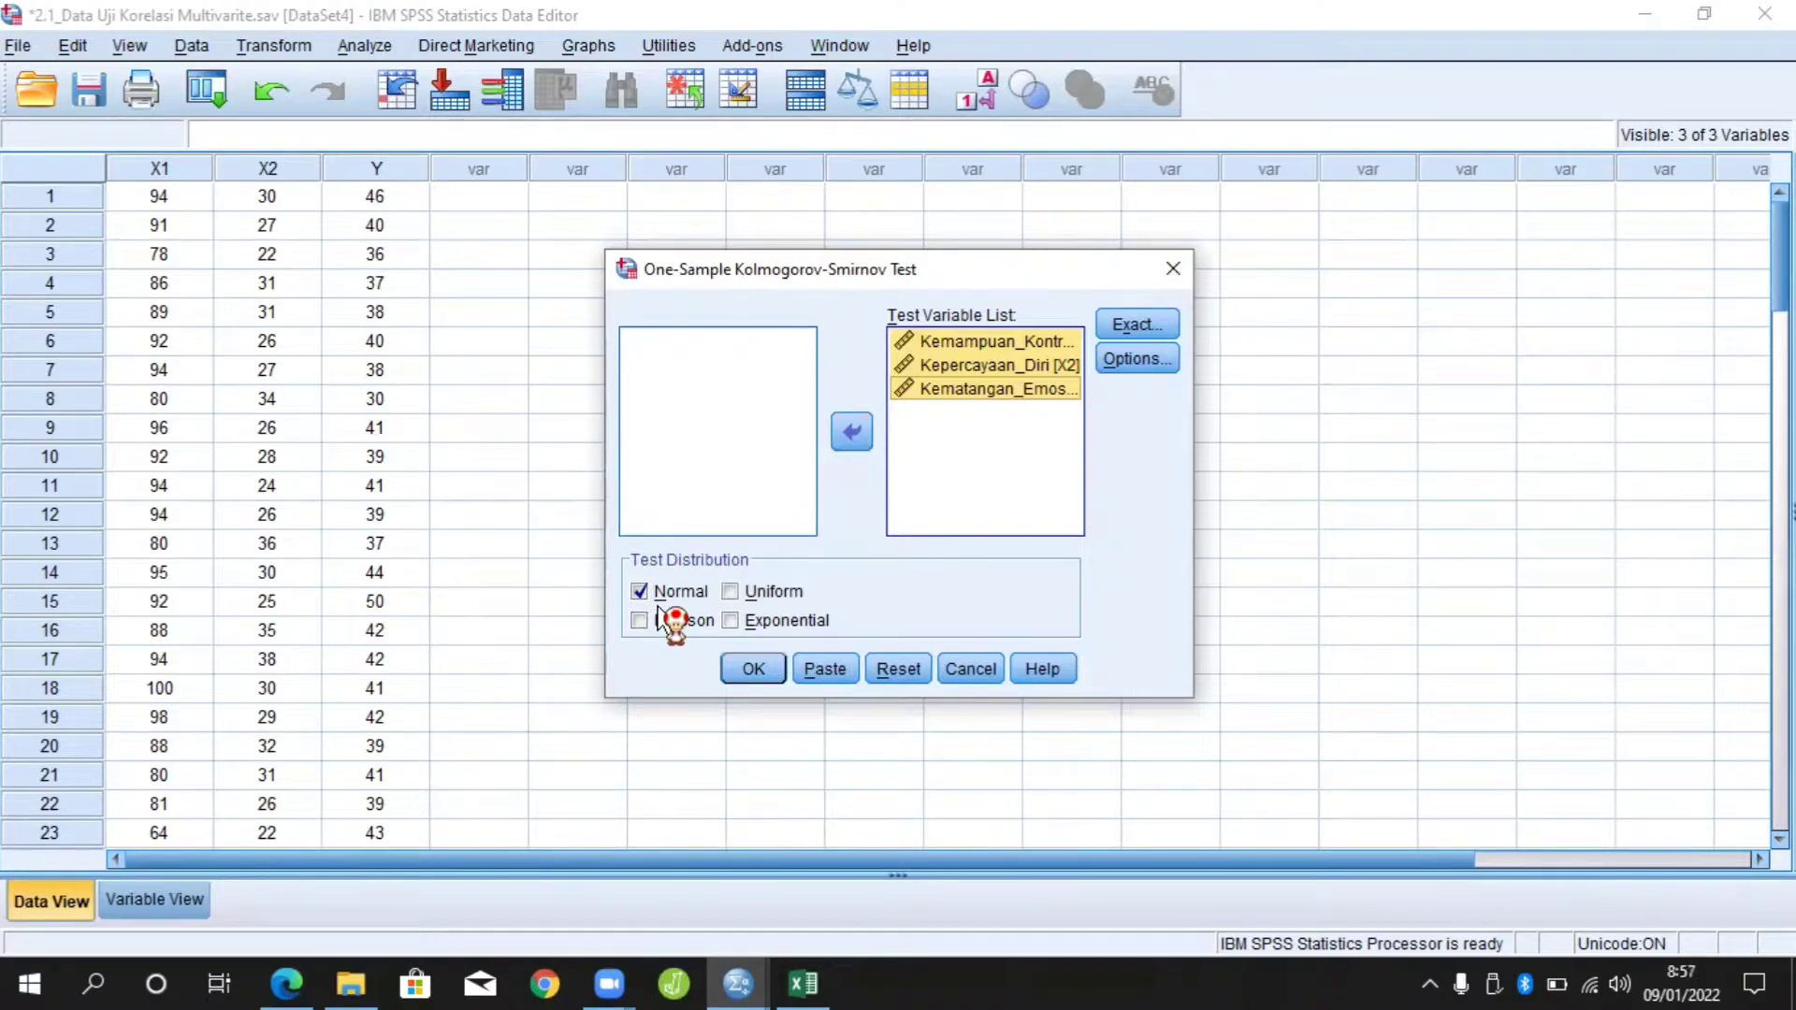
key("Tab")
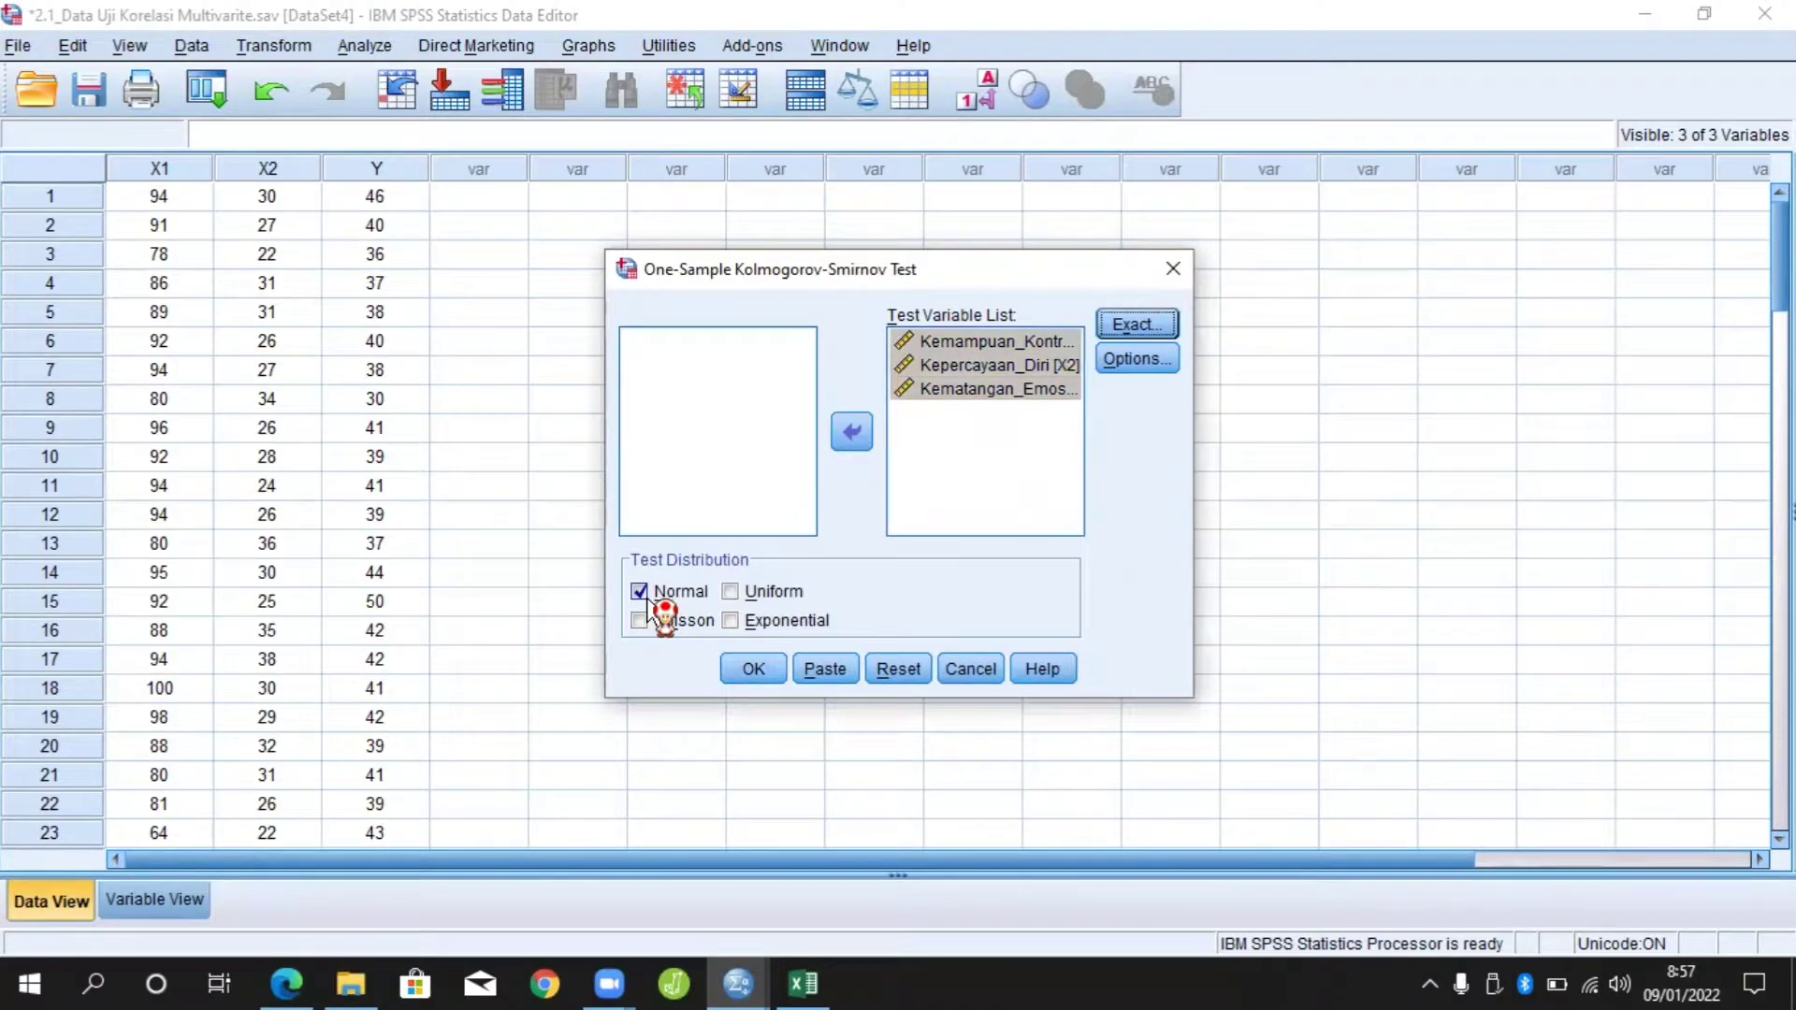
left_click(744, 672)
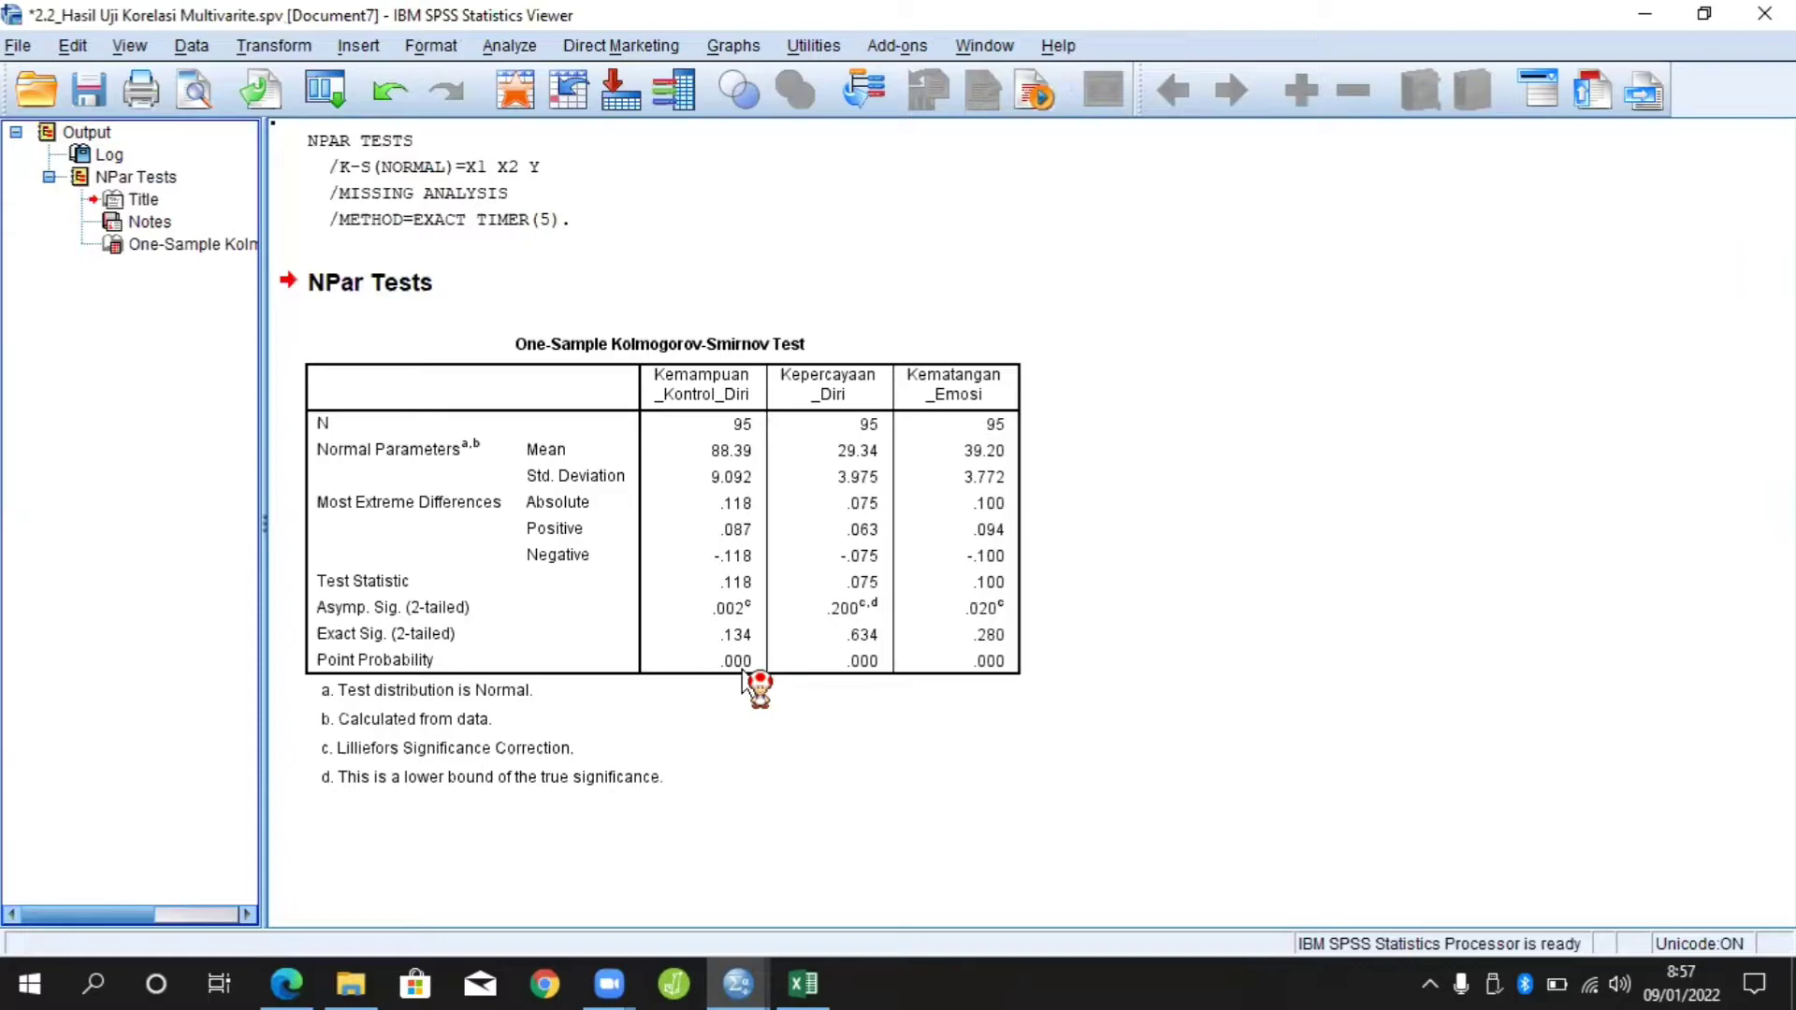
Switch to the decision guideline PDF in Edge, select the Sig. > 0,05 normality rule and compare it with the Kolmogorov-Smirnov significance values
mouse_move(286, 982)
left_click(318, 903)
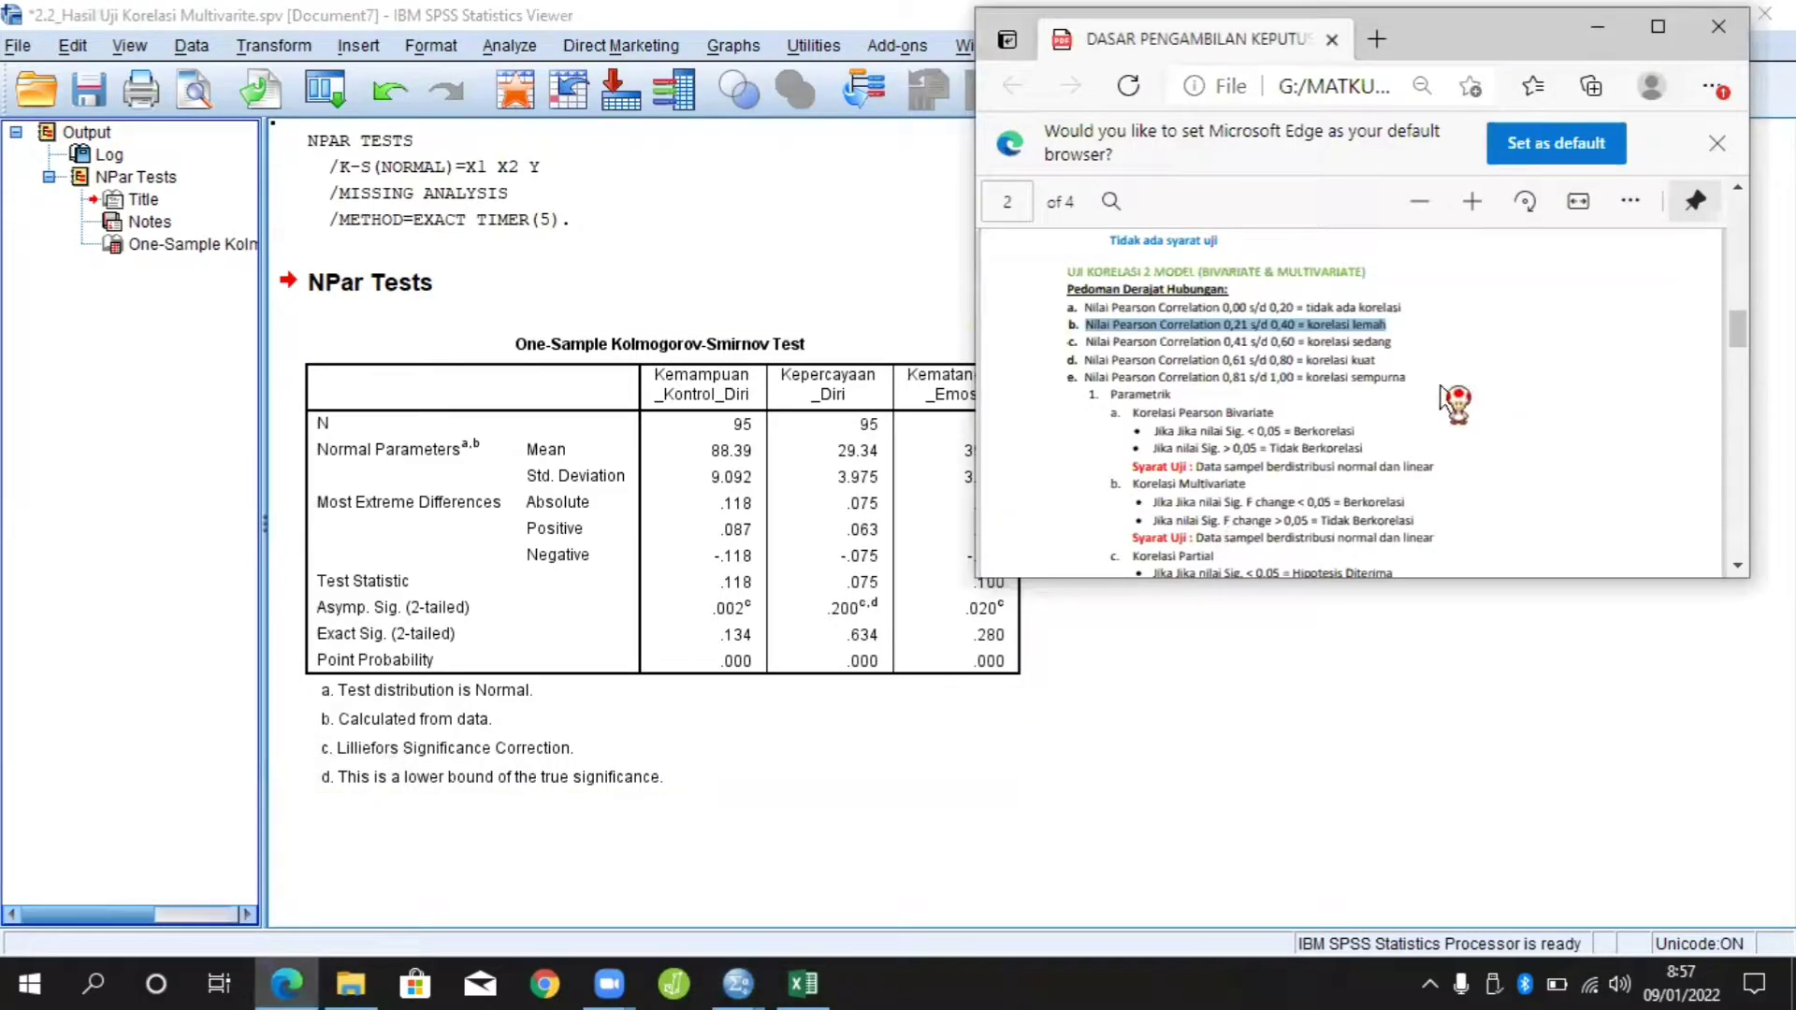
left_click_drag(1751, 346, 1742, 233)
scroll(1399, 300, "down", 2)
left_click_drag(1412, 449, 1156, 429)
left_click(1315, 432)
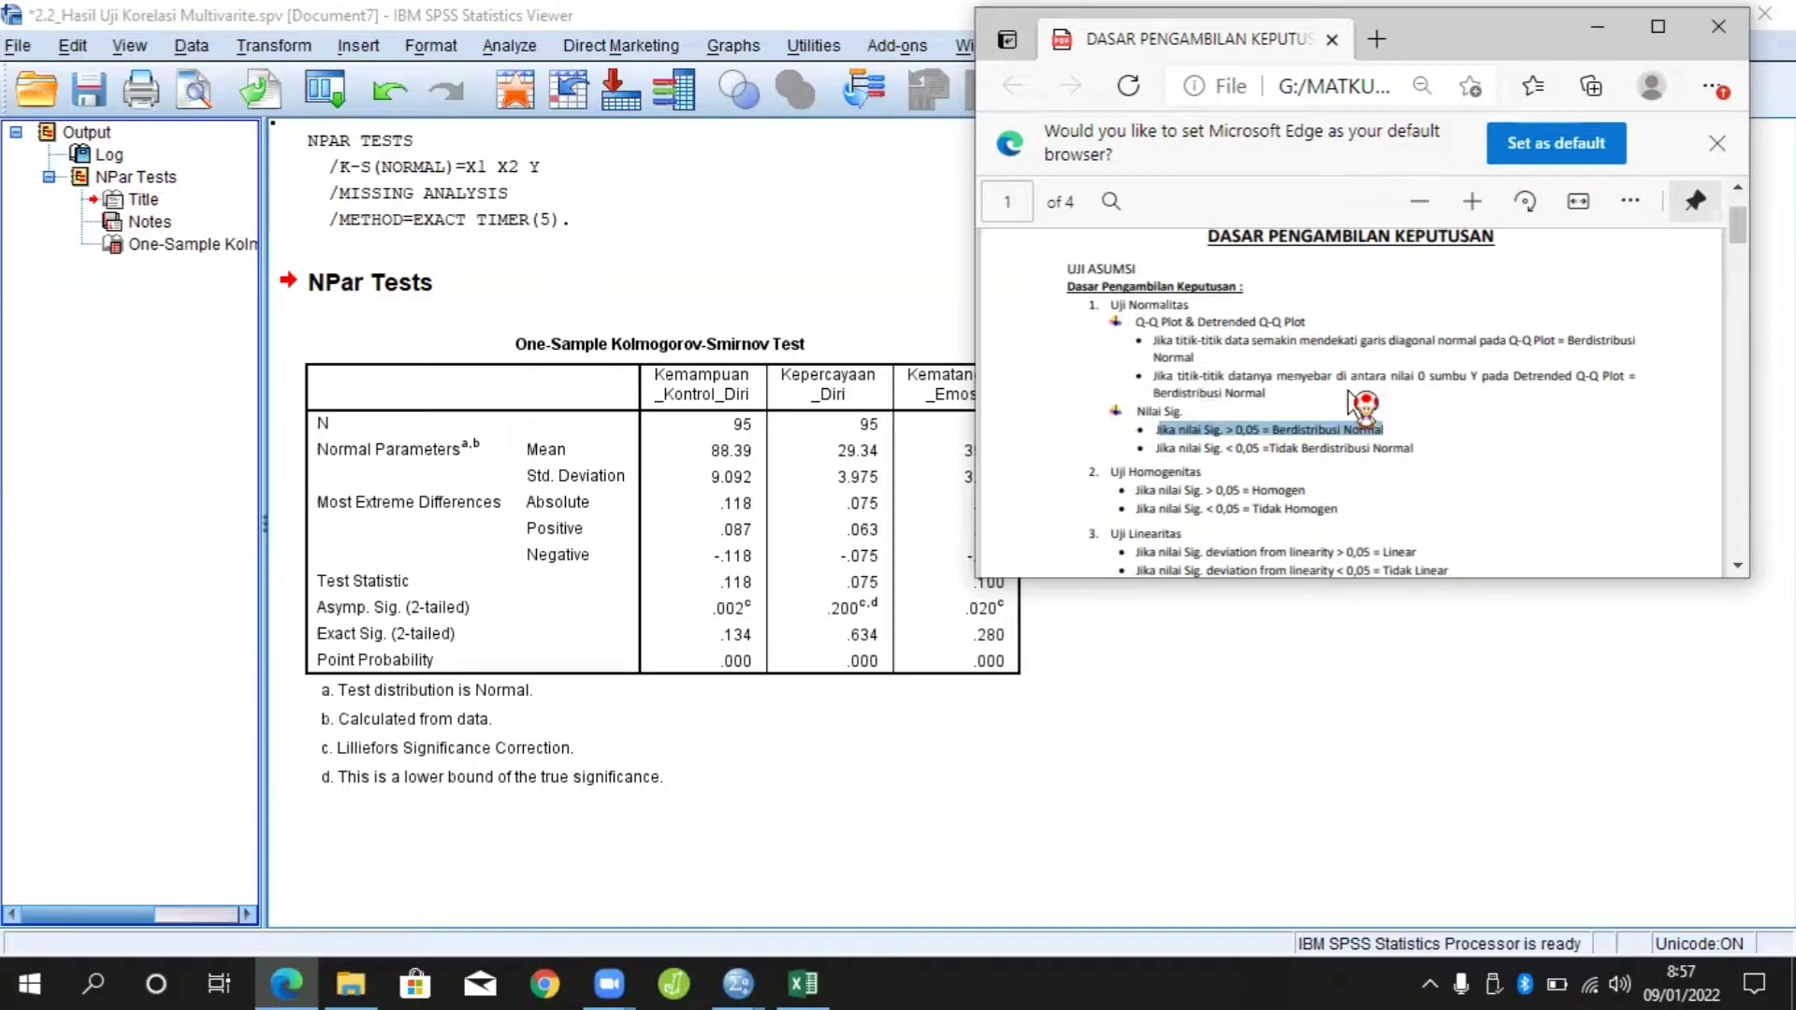
left_click(683, 322)
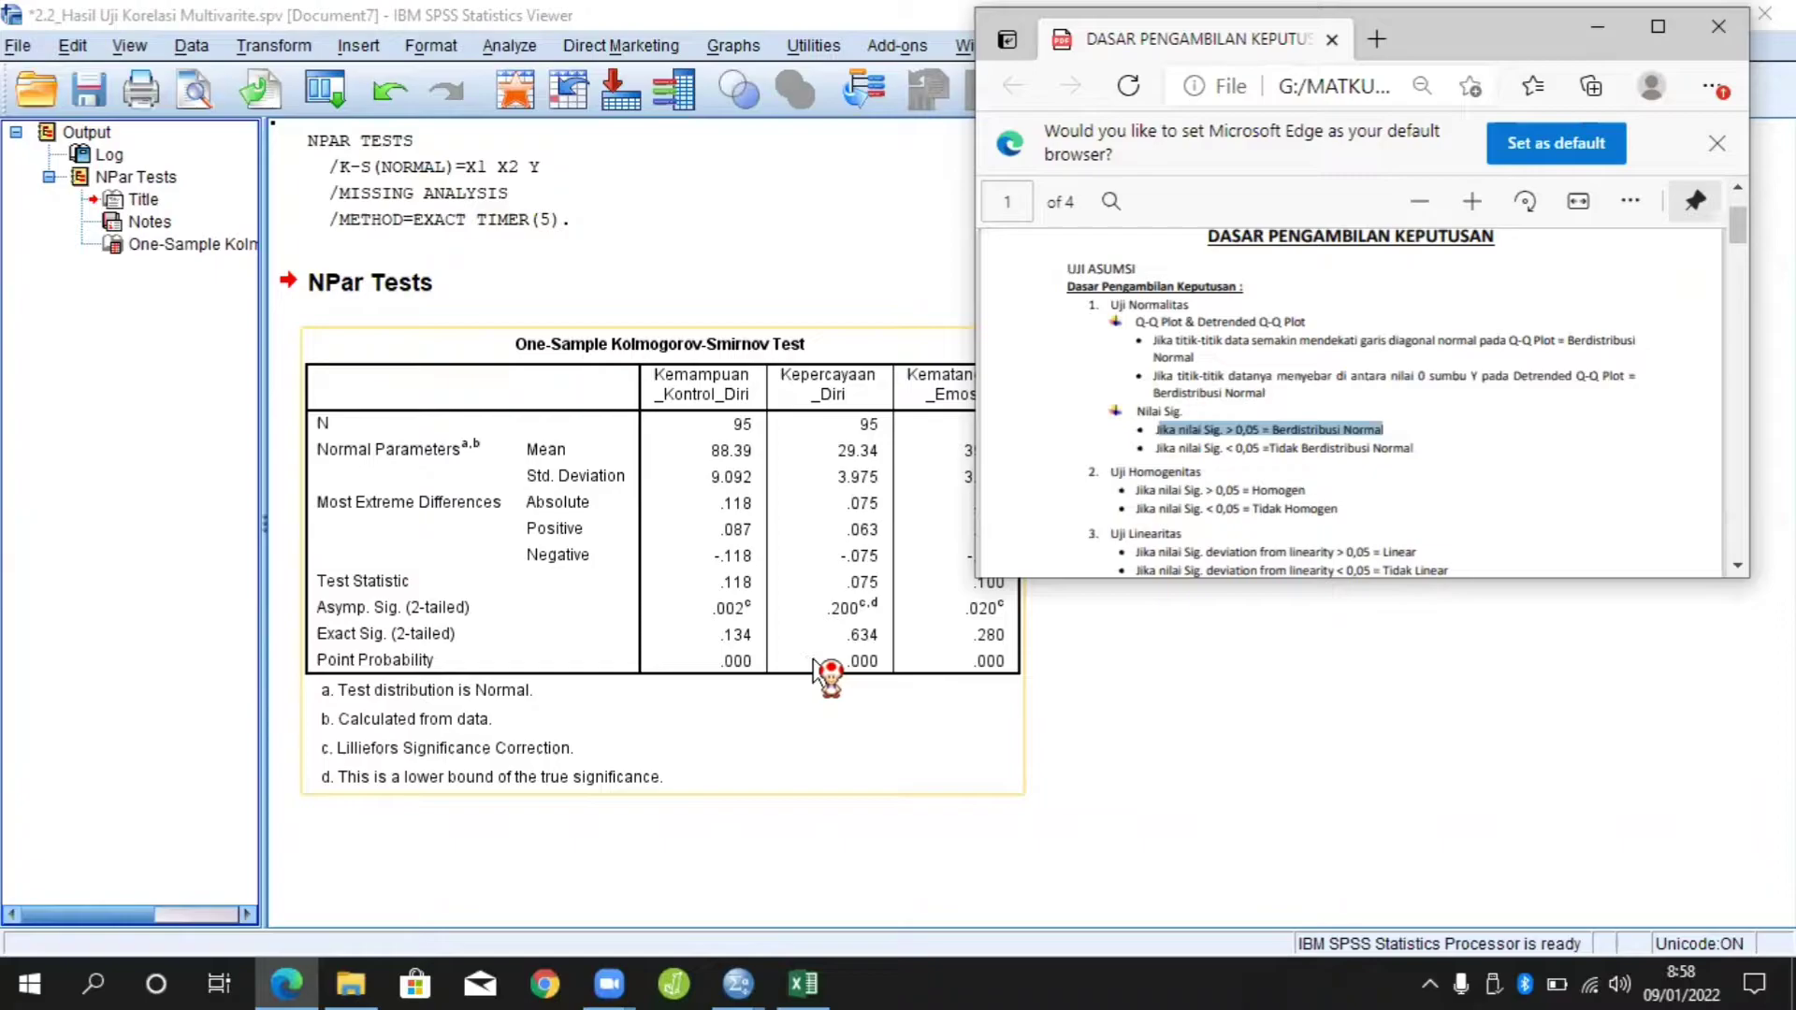
left_click(1093, 697)
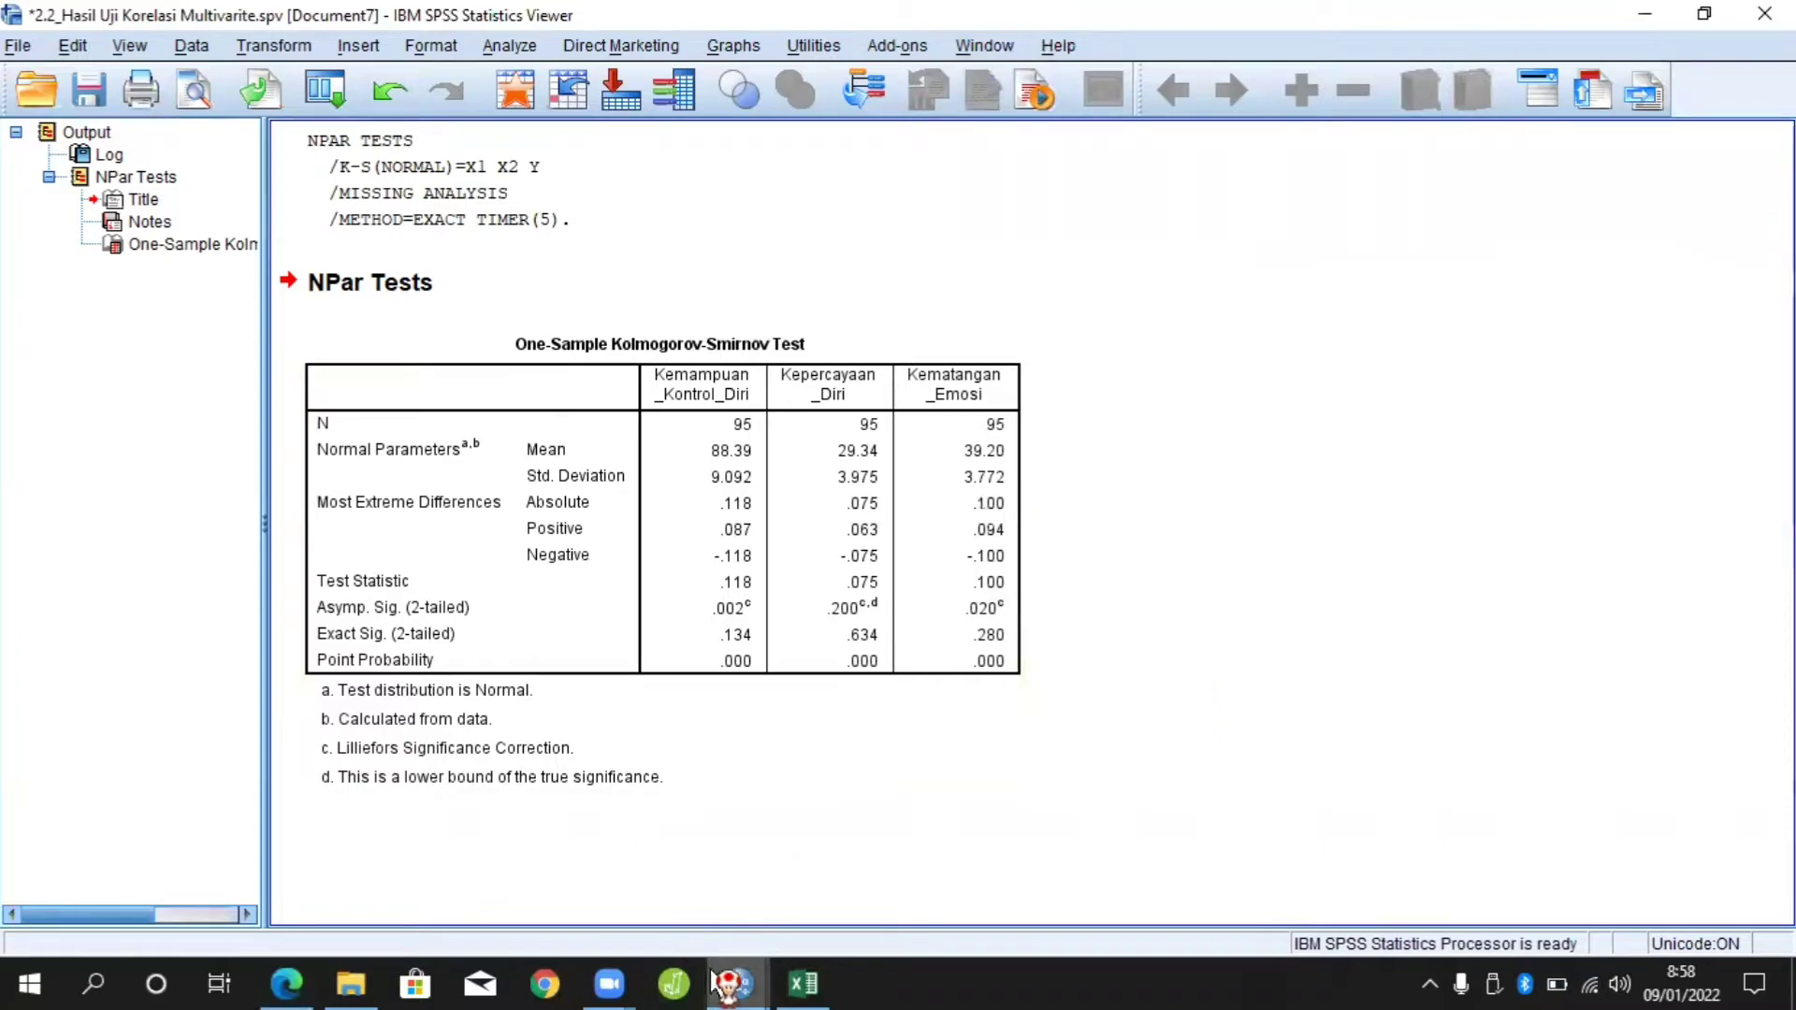
Return to the SPSS data file and set up a Means comparison with Kematangan_Emosi as dependent and Kemampuan_Kontrol_Diri and Kepercayaan_Diri as independents
mouse_move(738, 983)
left_click(645, 896)
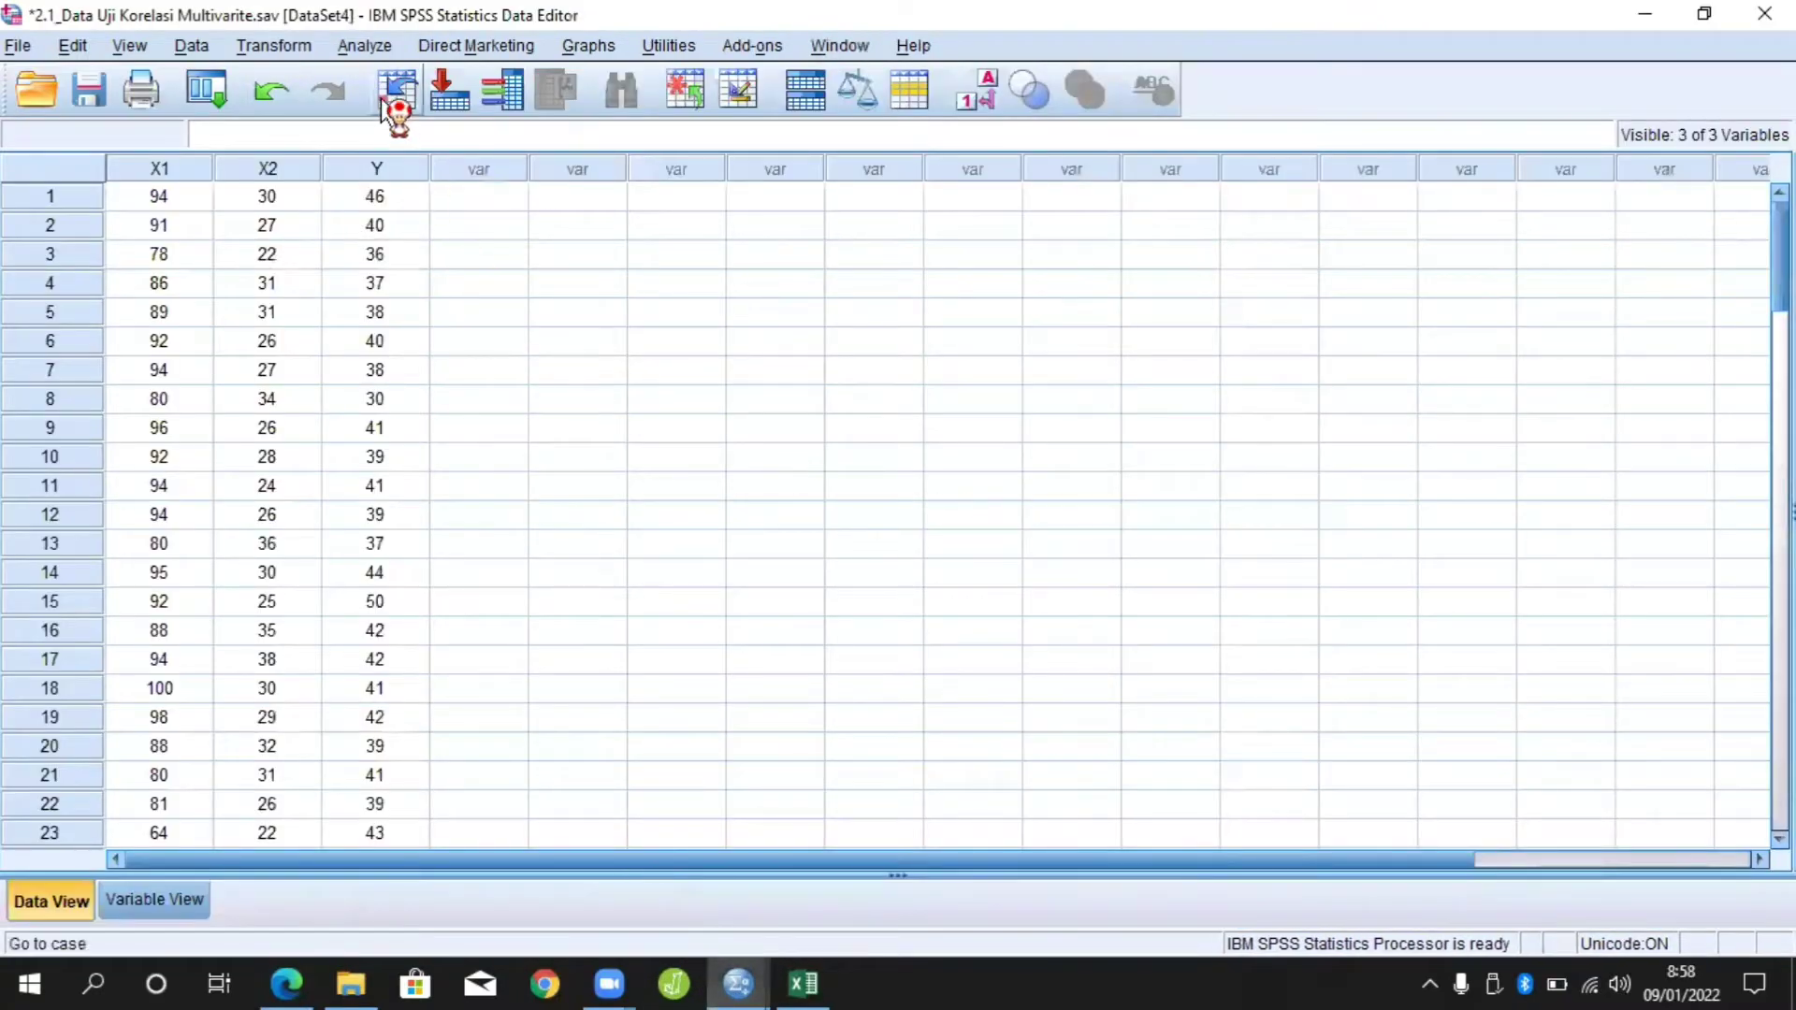
left_click(365, 47)
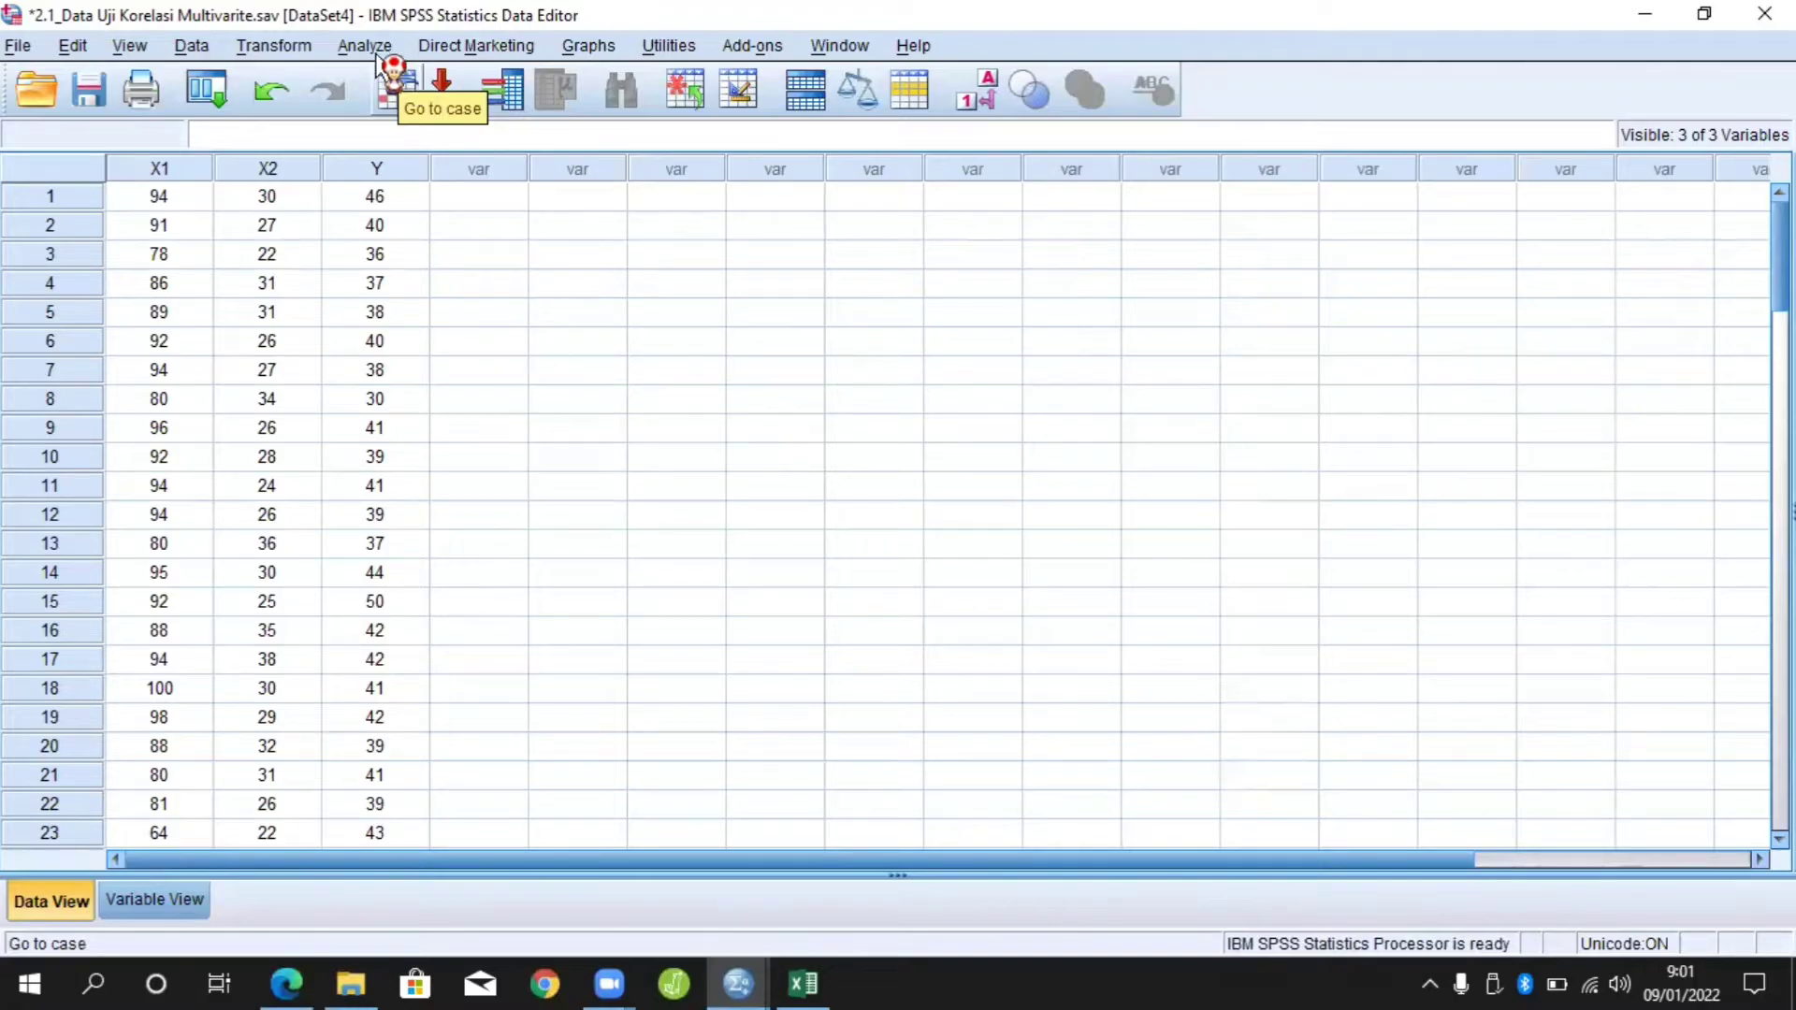
left_click(365, 47)
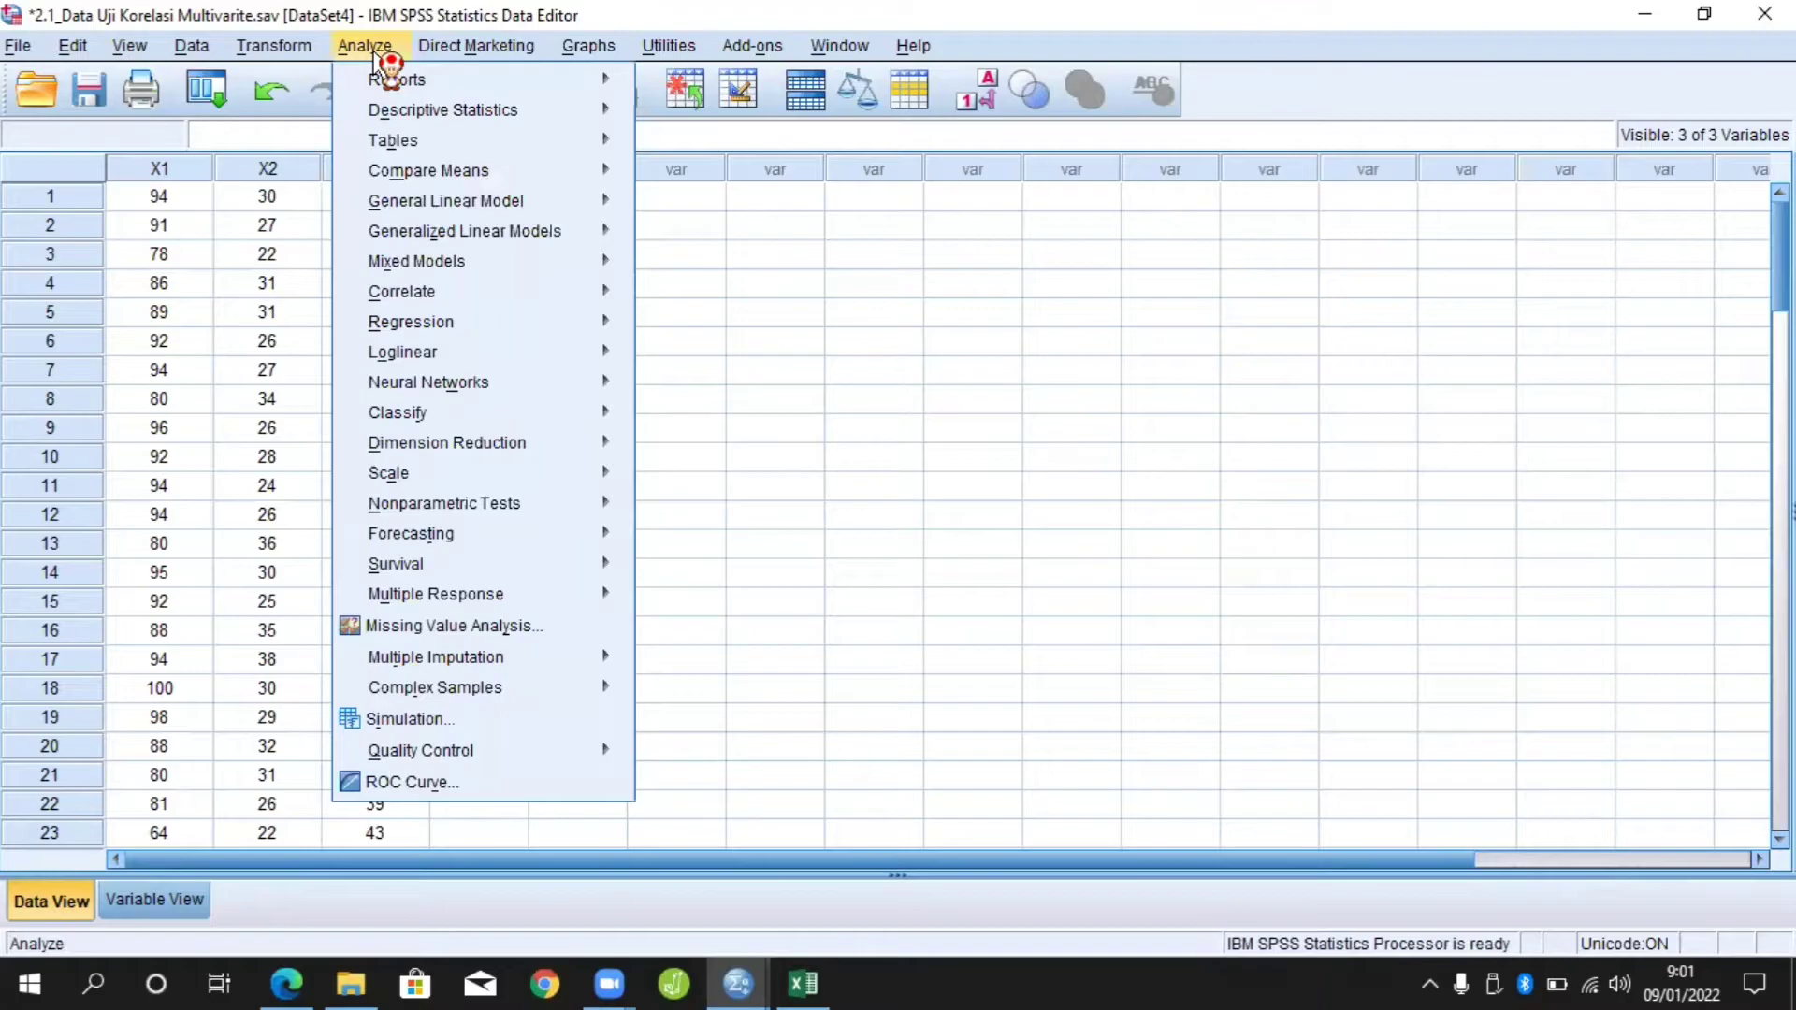
mouse_move(445, 174)
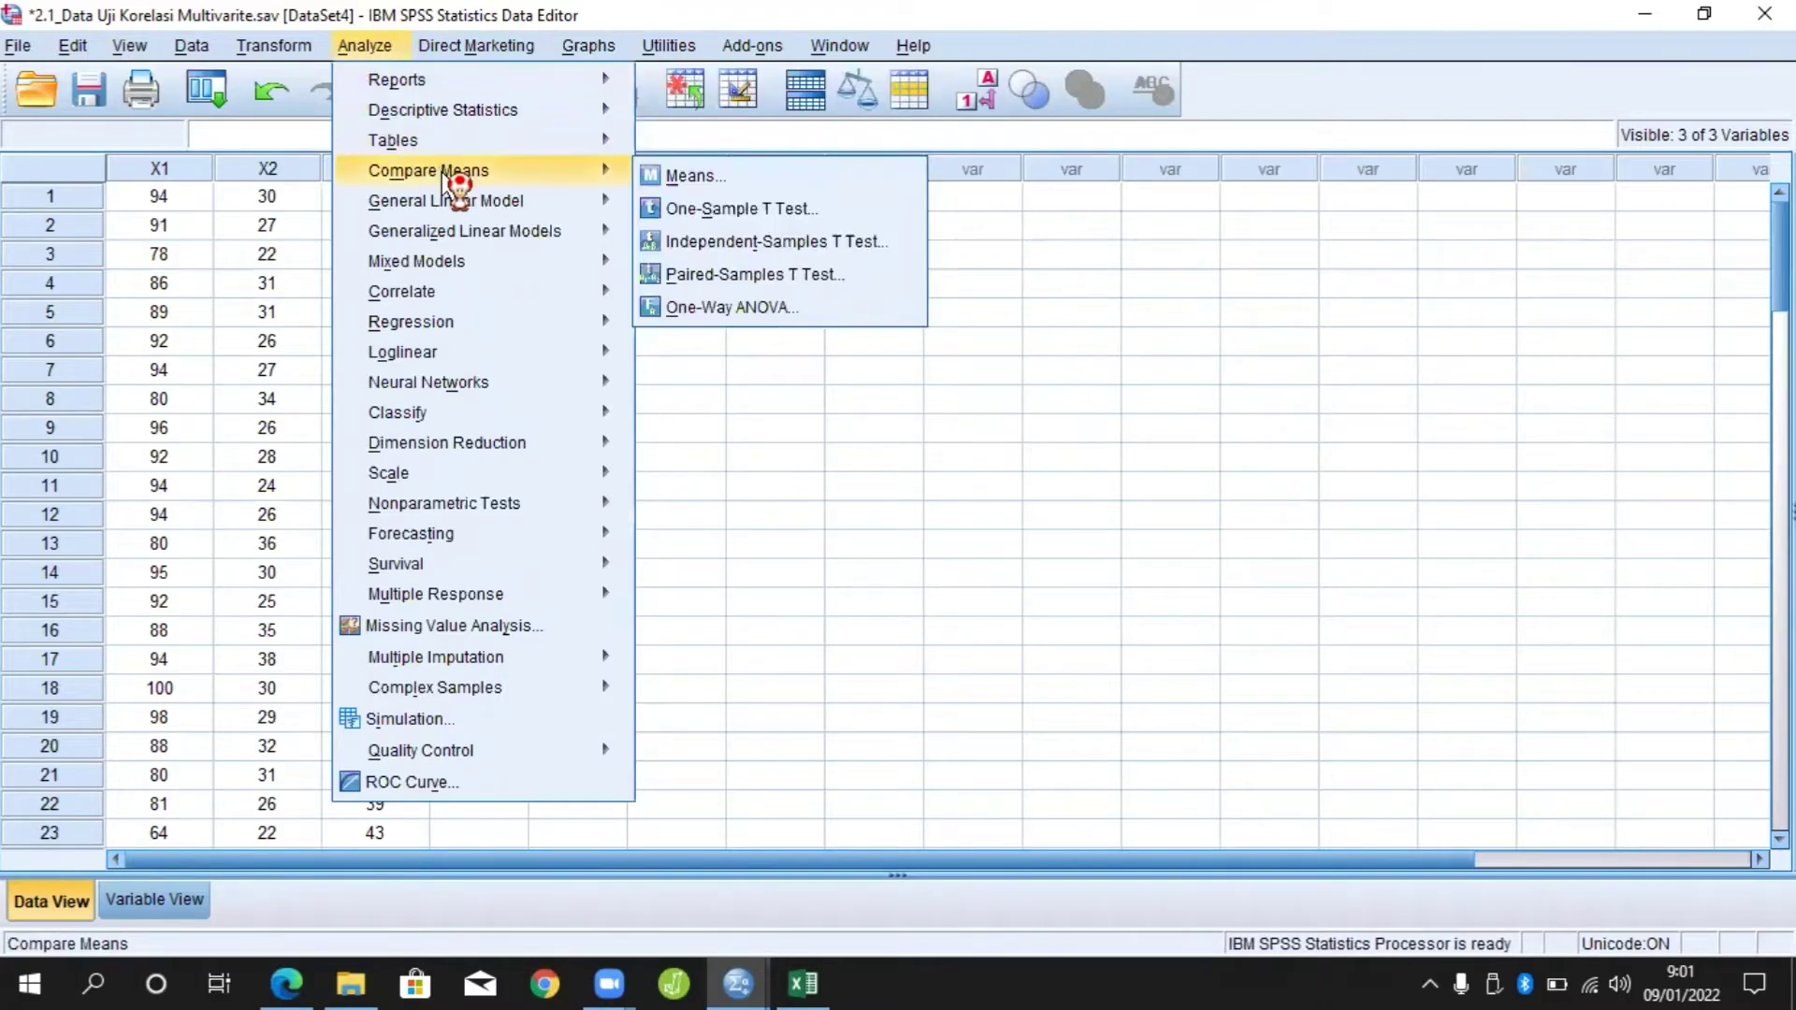
left_click(716, 178)
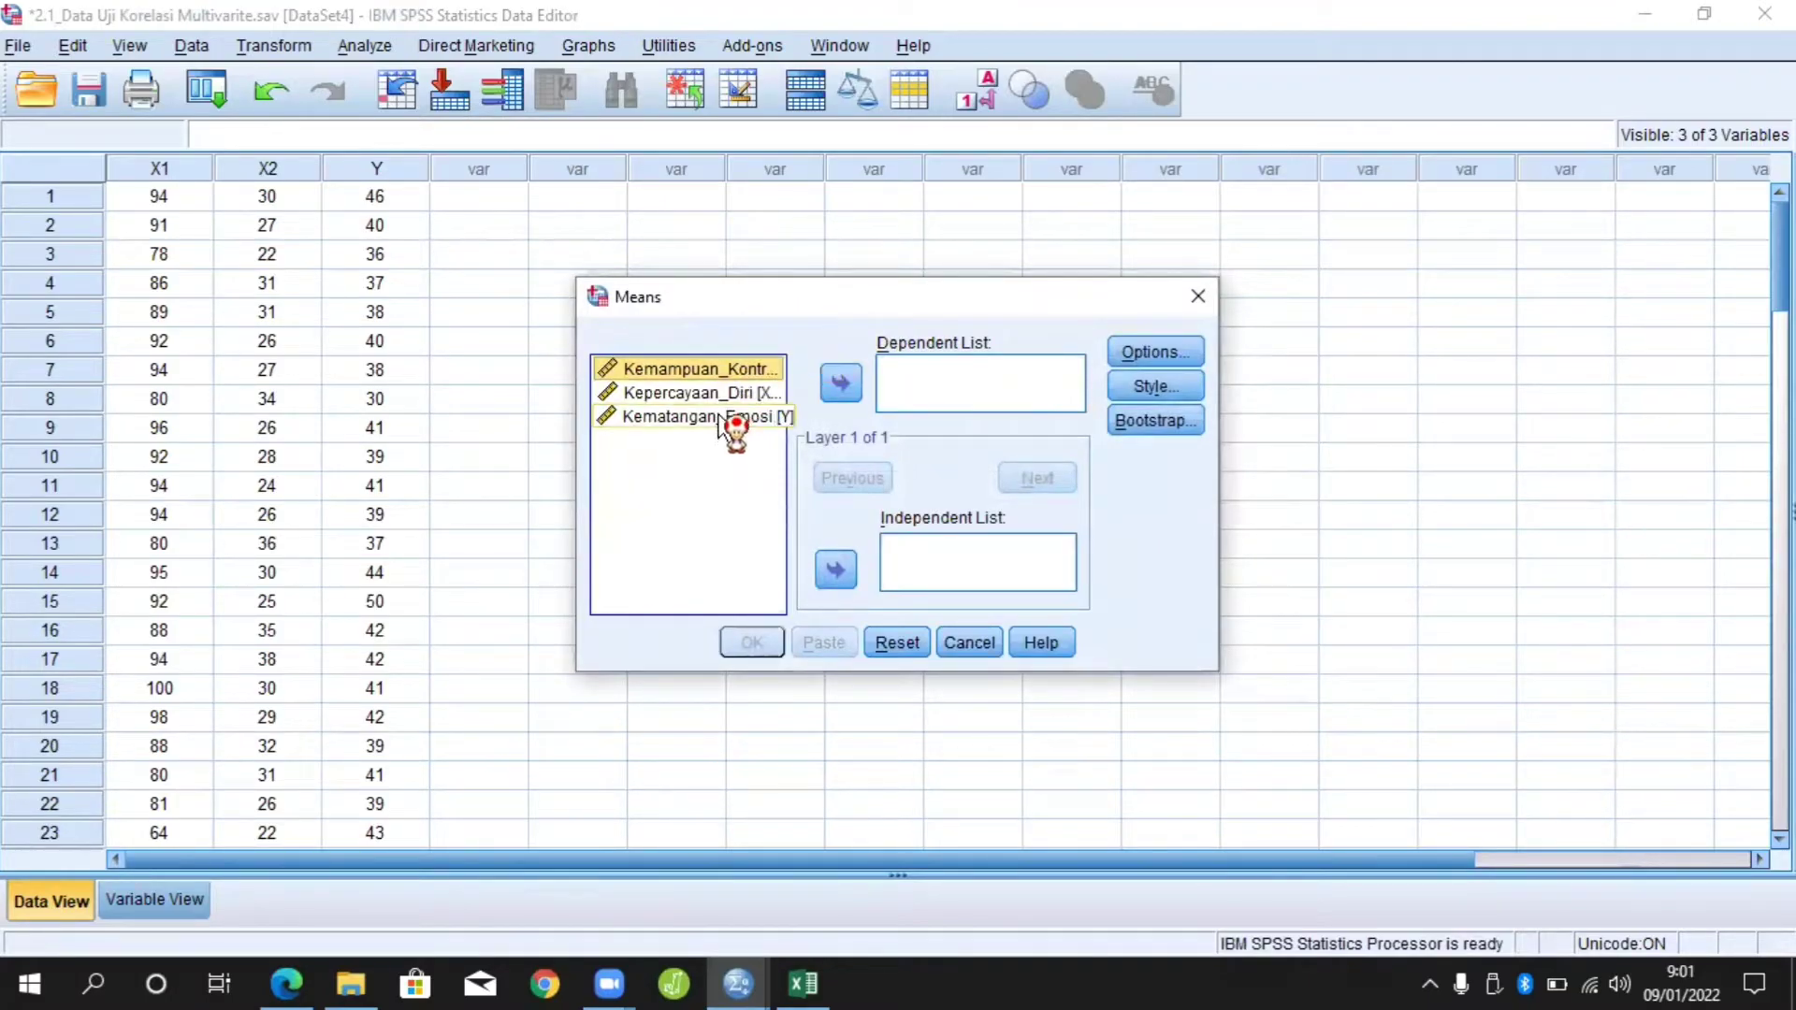
left_click(737, 417)
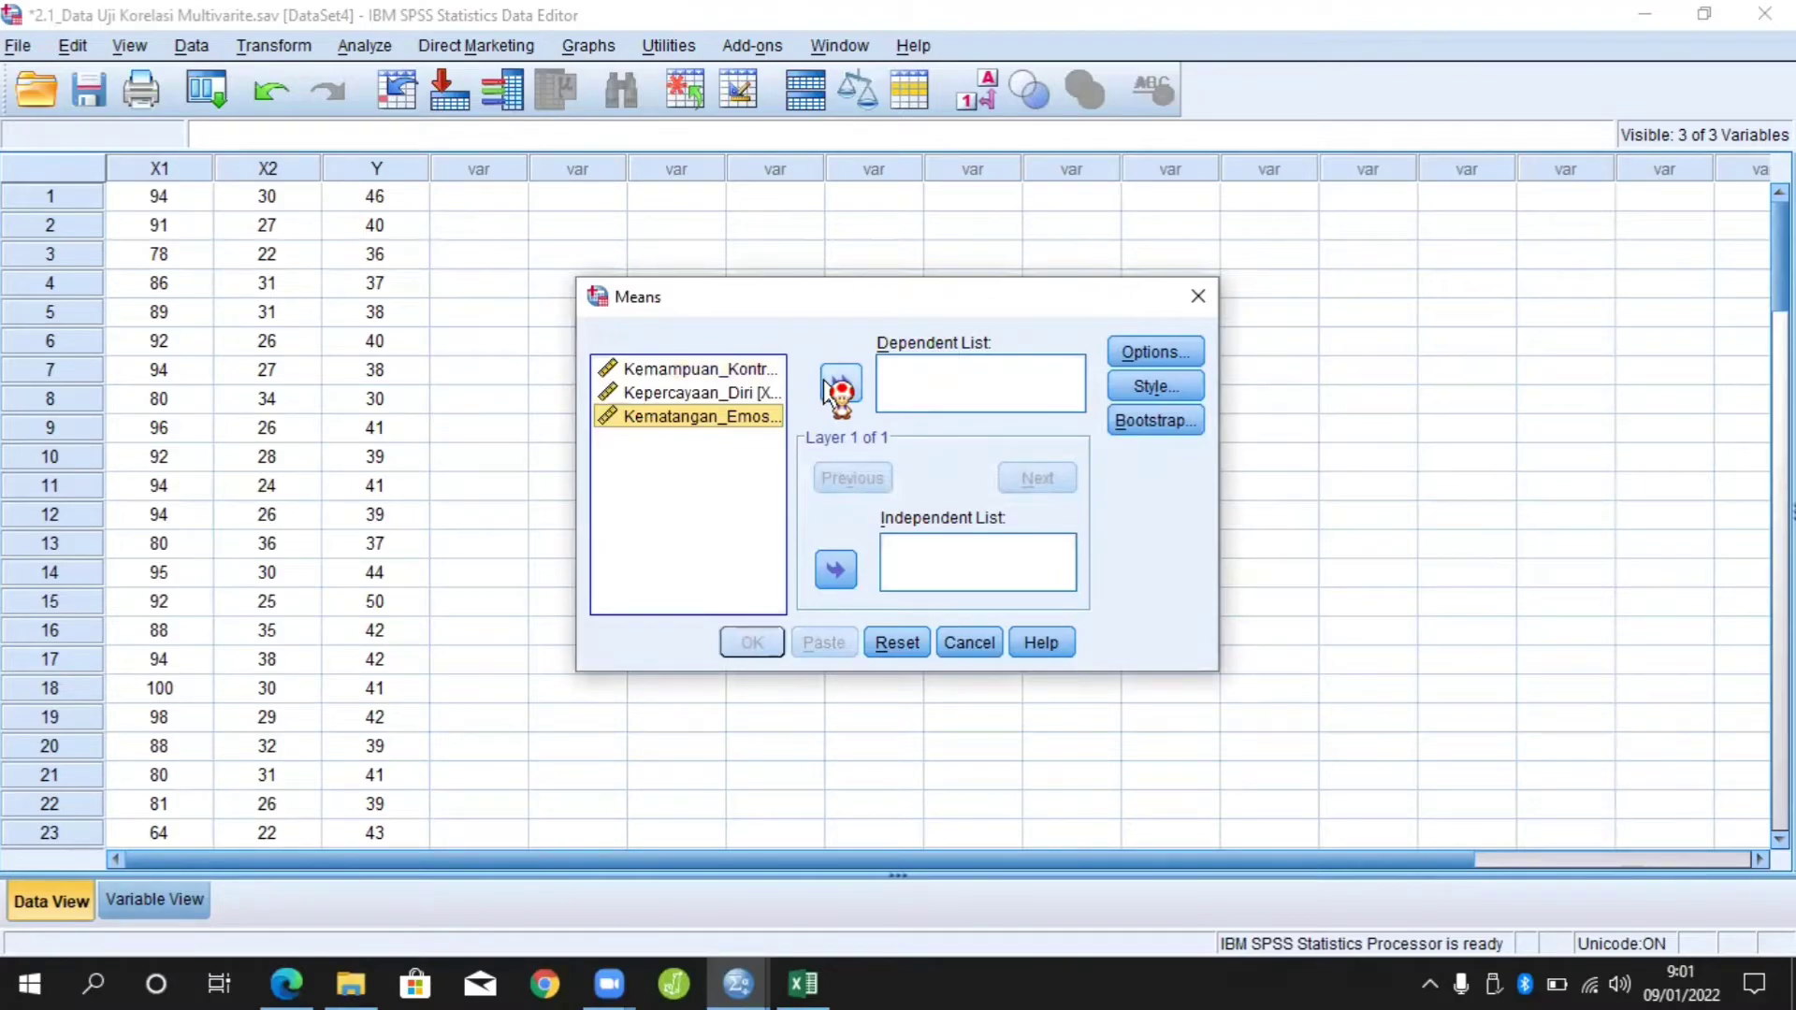
left_click(832, 386)
left_click(734, 372)
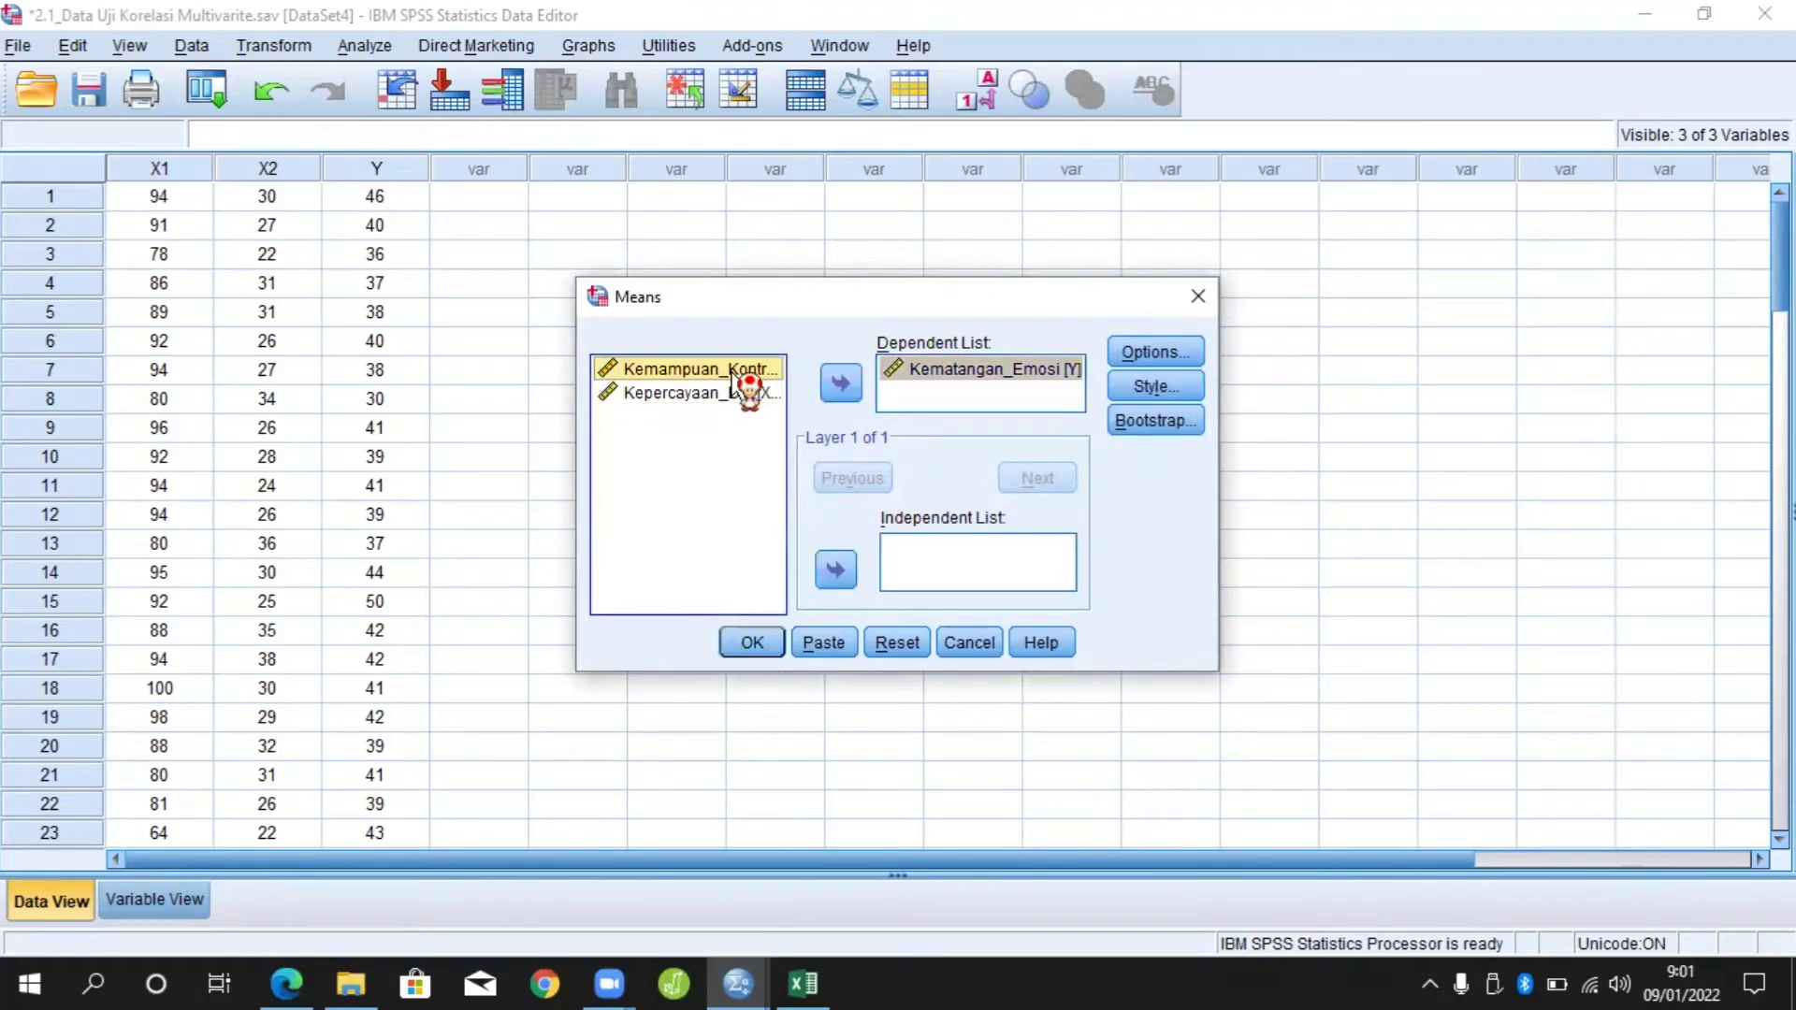
key("shift+Down")
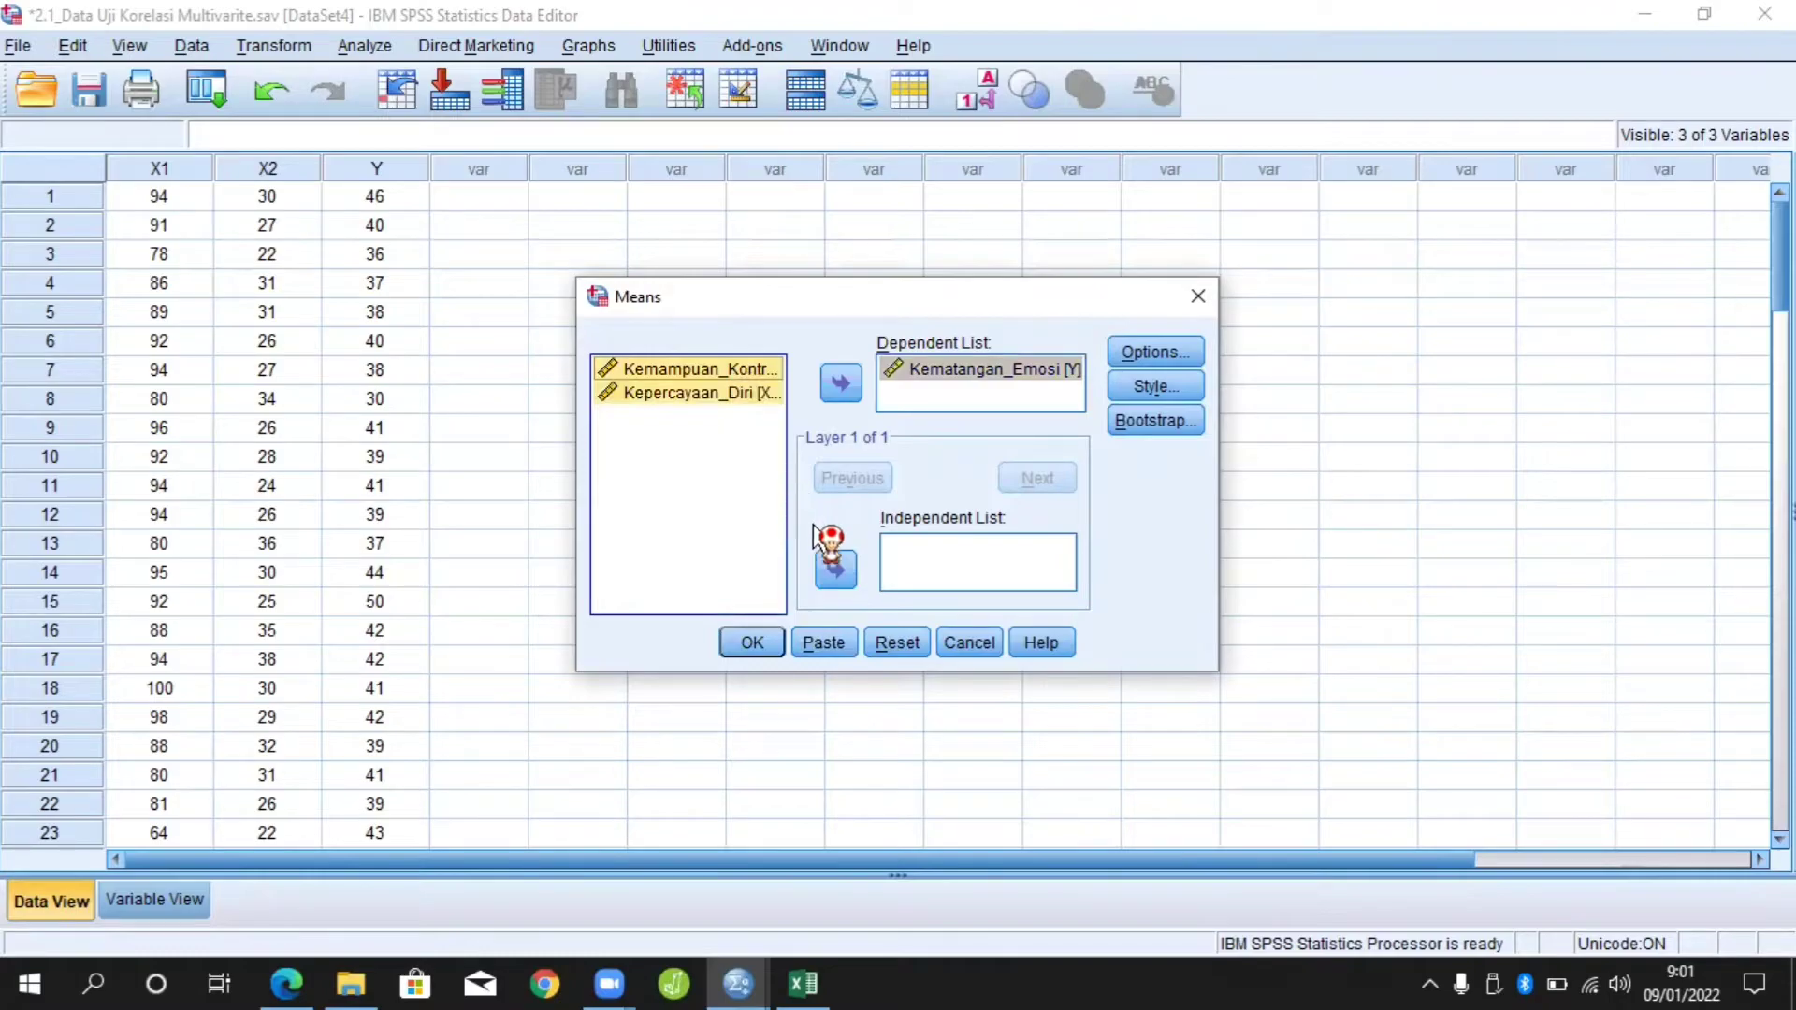
left_click(833, 571)
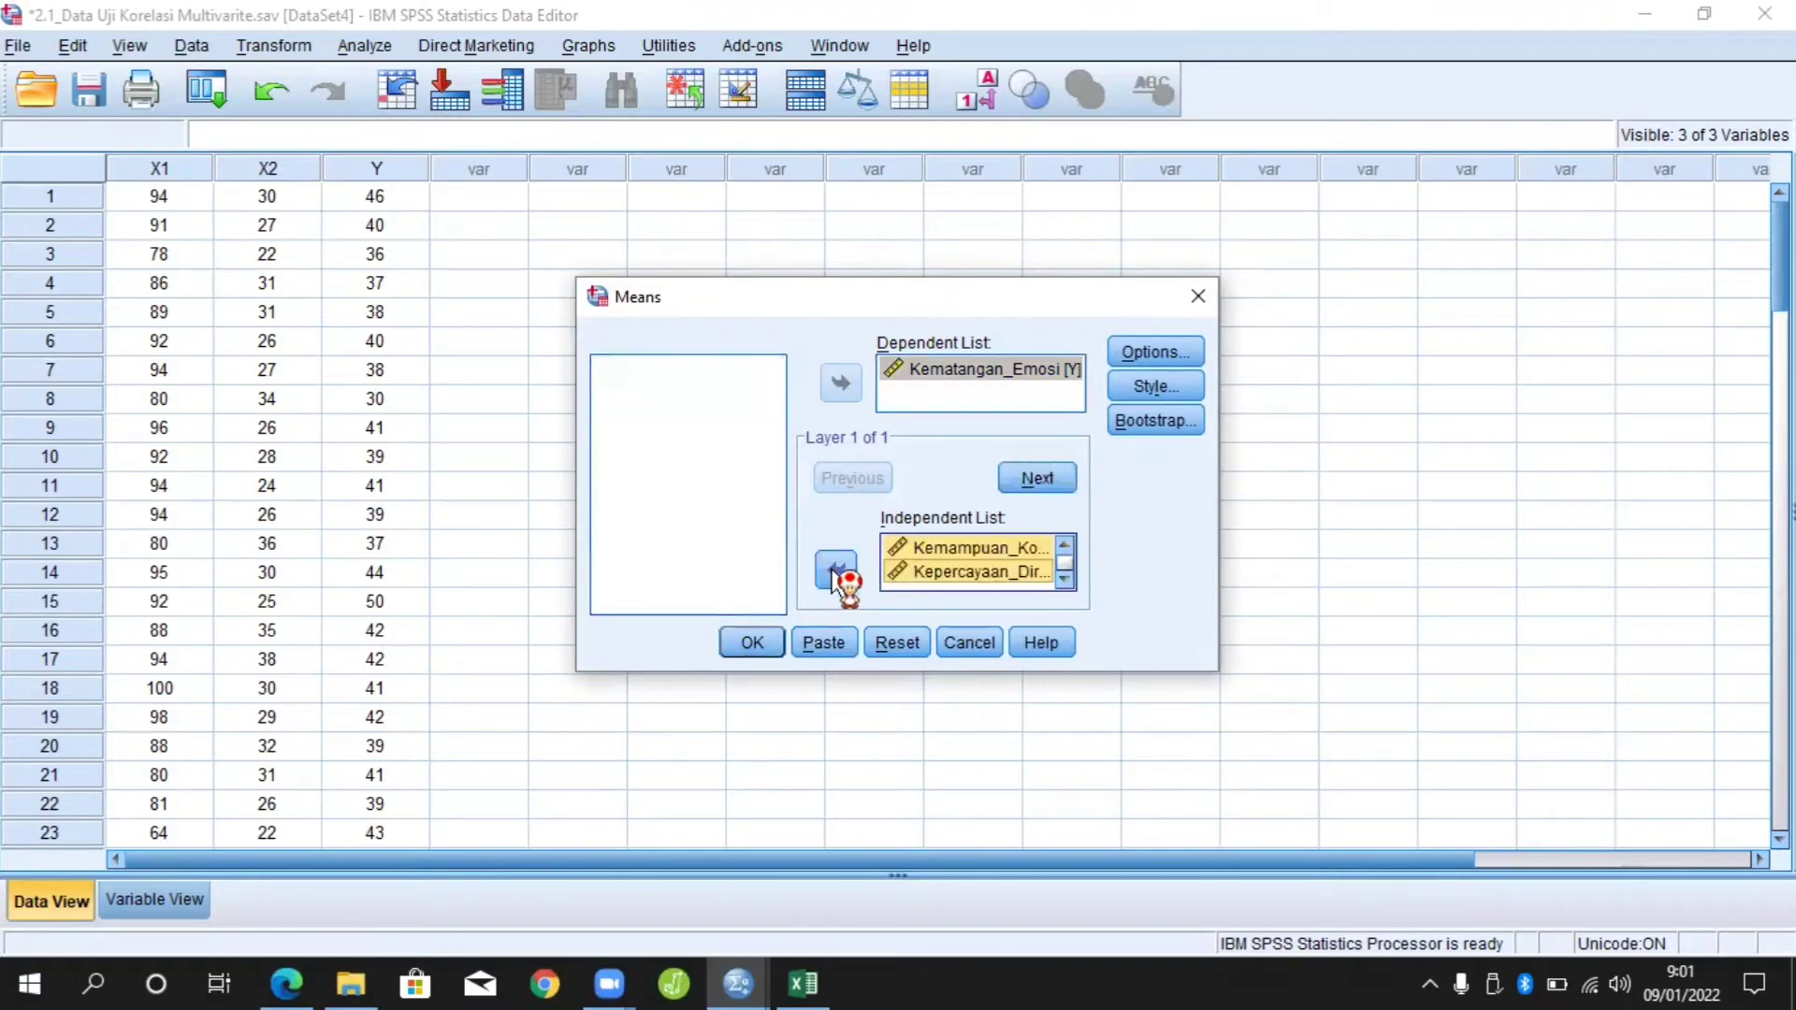
Enable the Test for linearity in the Means options and run the analysis
left_click(1194, 352)
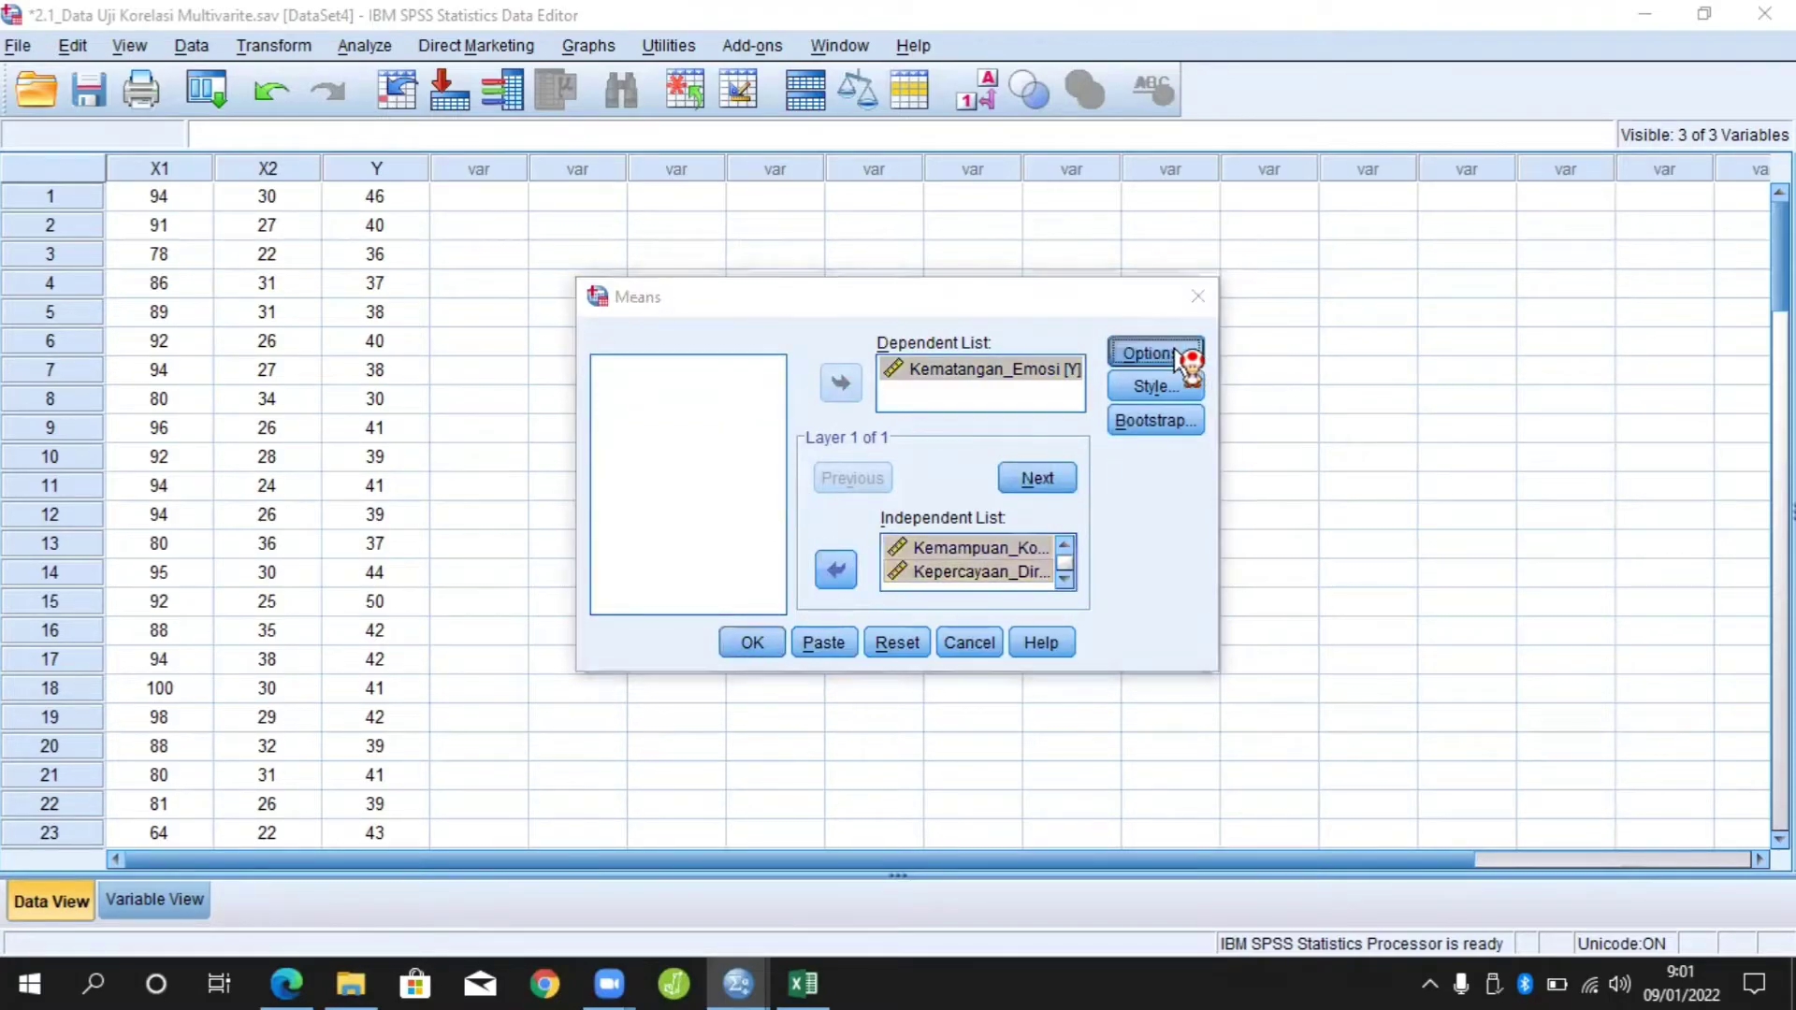
left_click(686, 694)
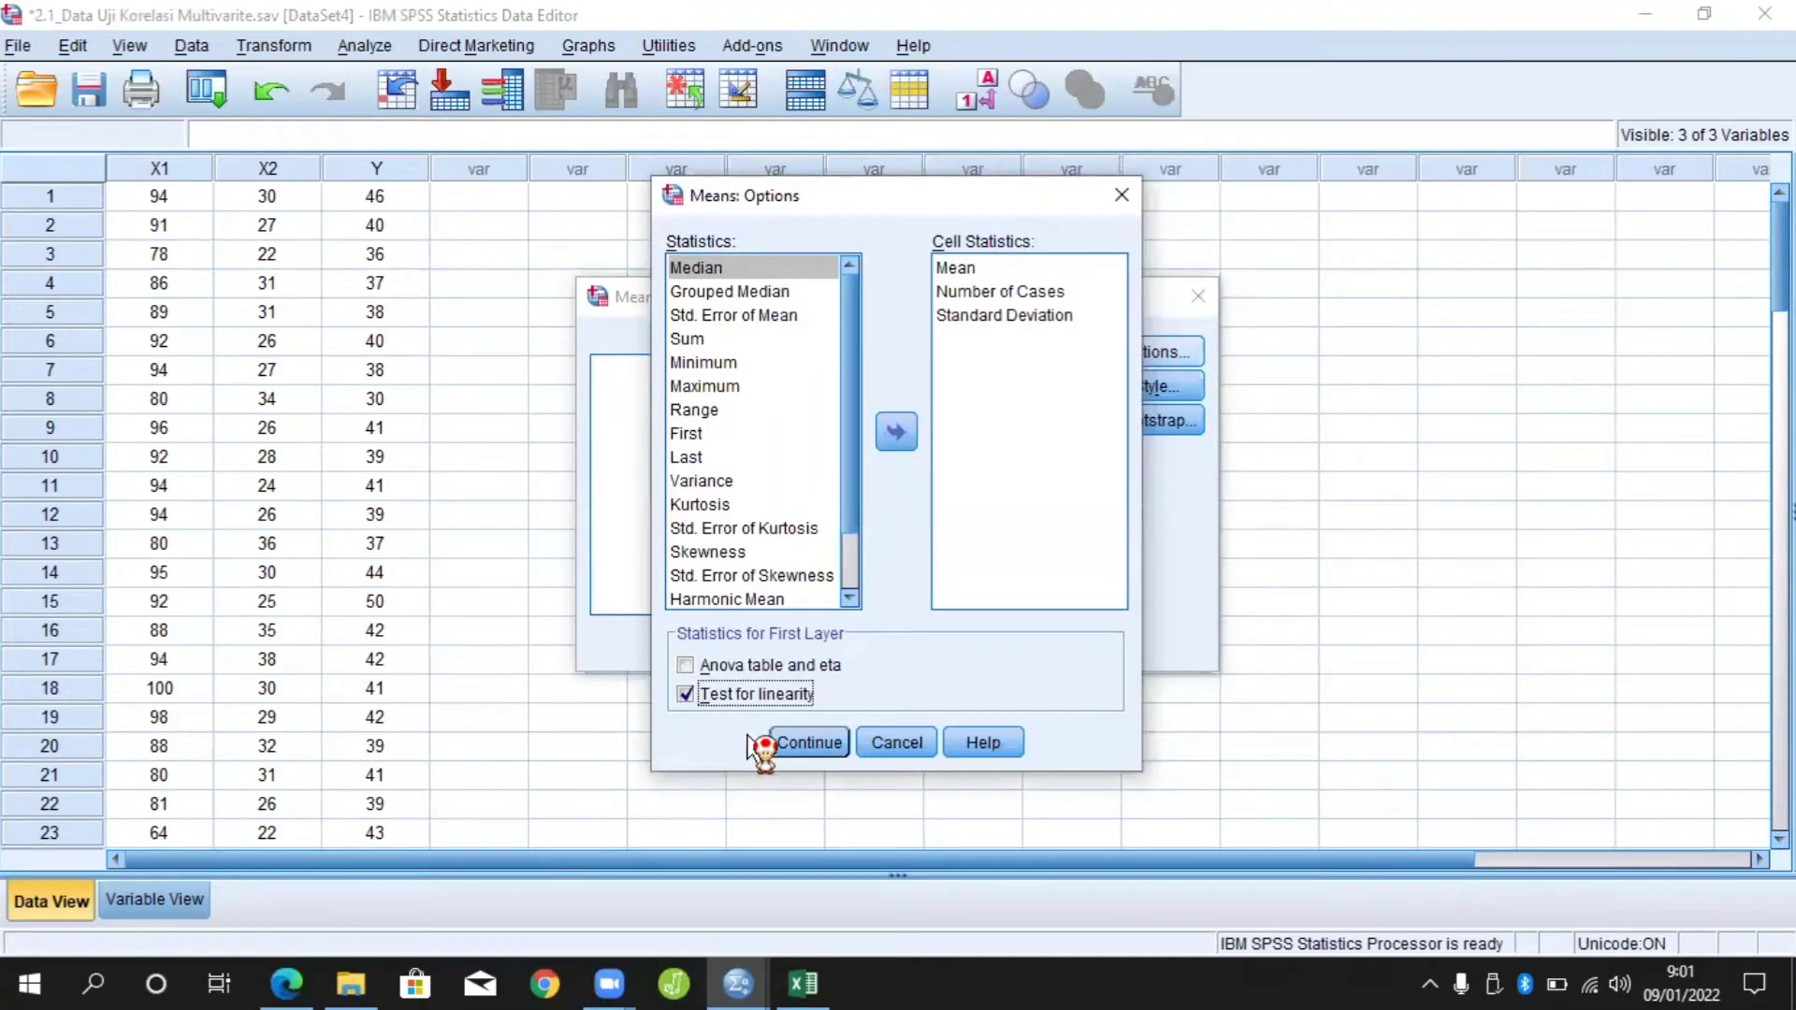
left_click(810, 742)
left_click(754, 643)
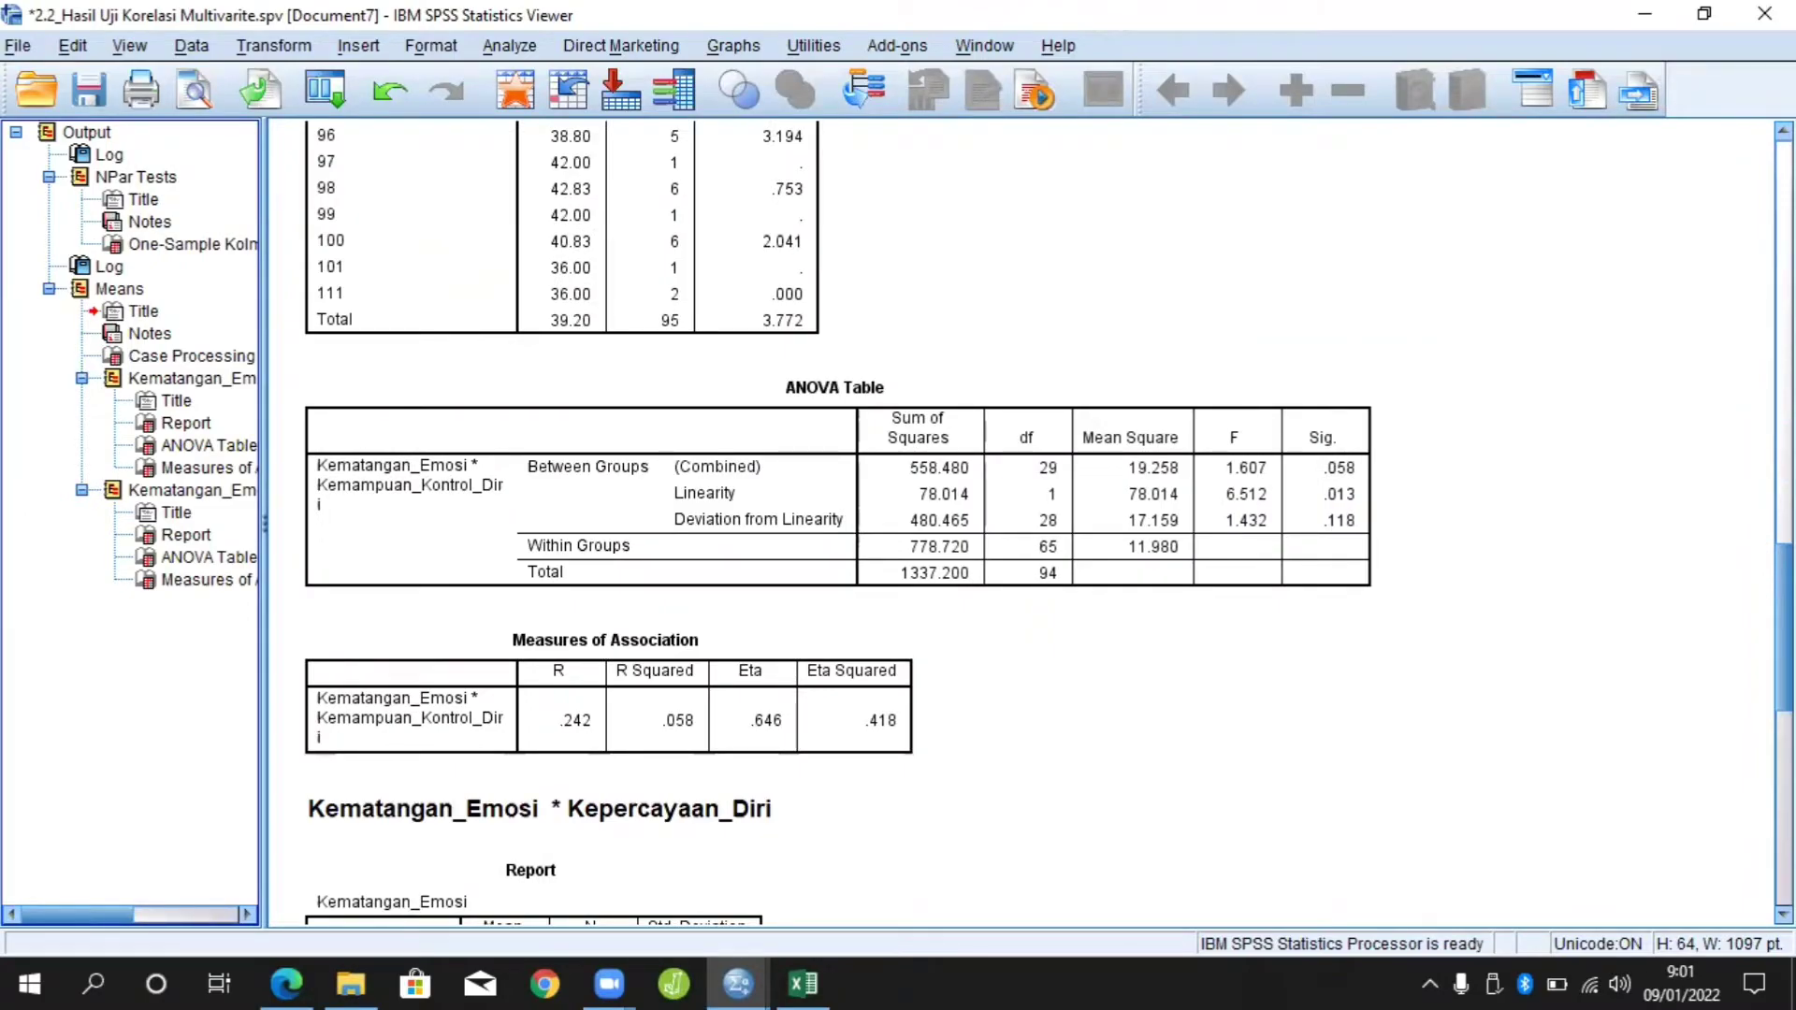
Select the deviation from linearity > 0,05 rule in the Edge guideline PDF and compare it with both ANOVA tables in the SPSS output
left_click(900, 398)
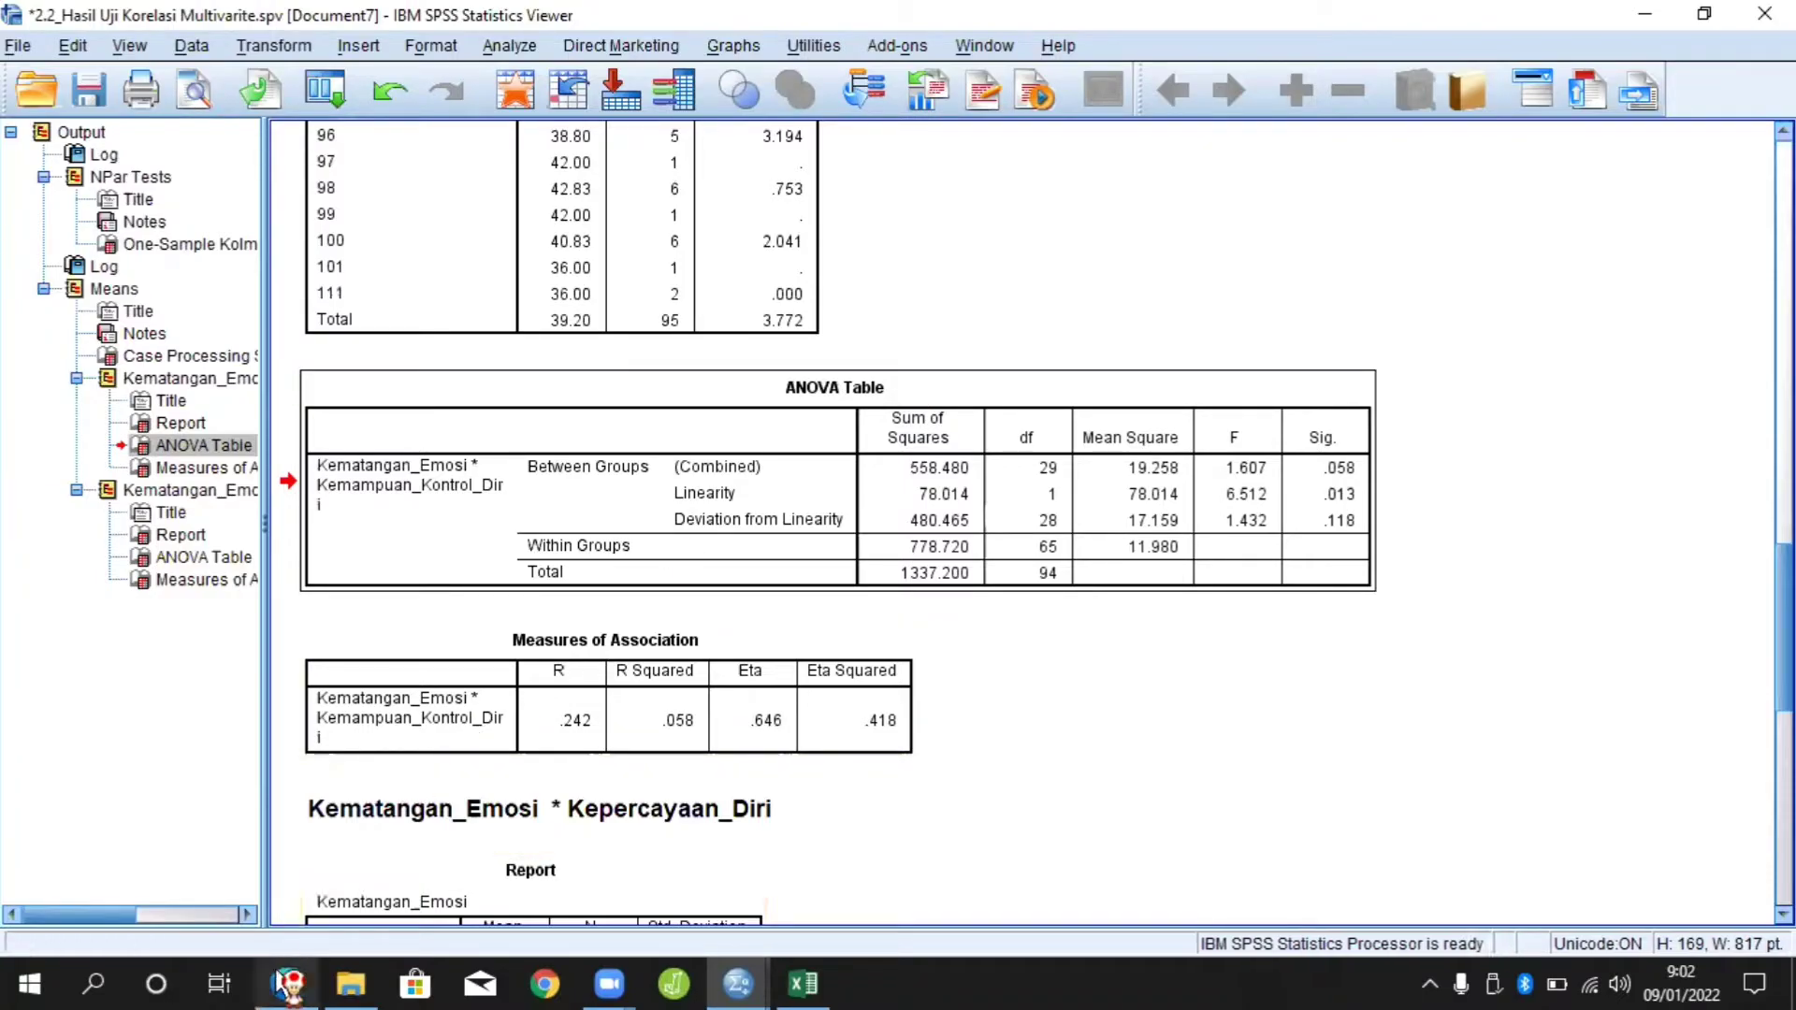
mouse_move(287, 984)
left_click(321, 802)
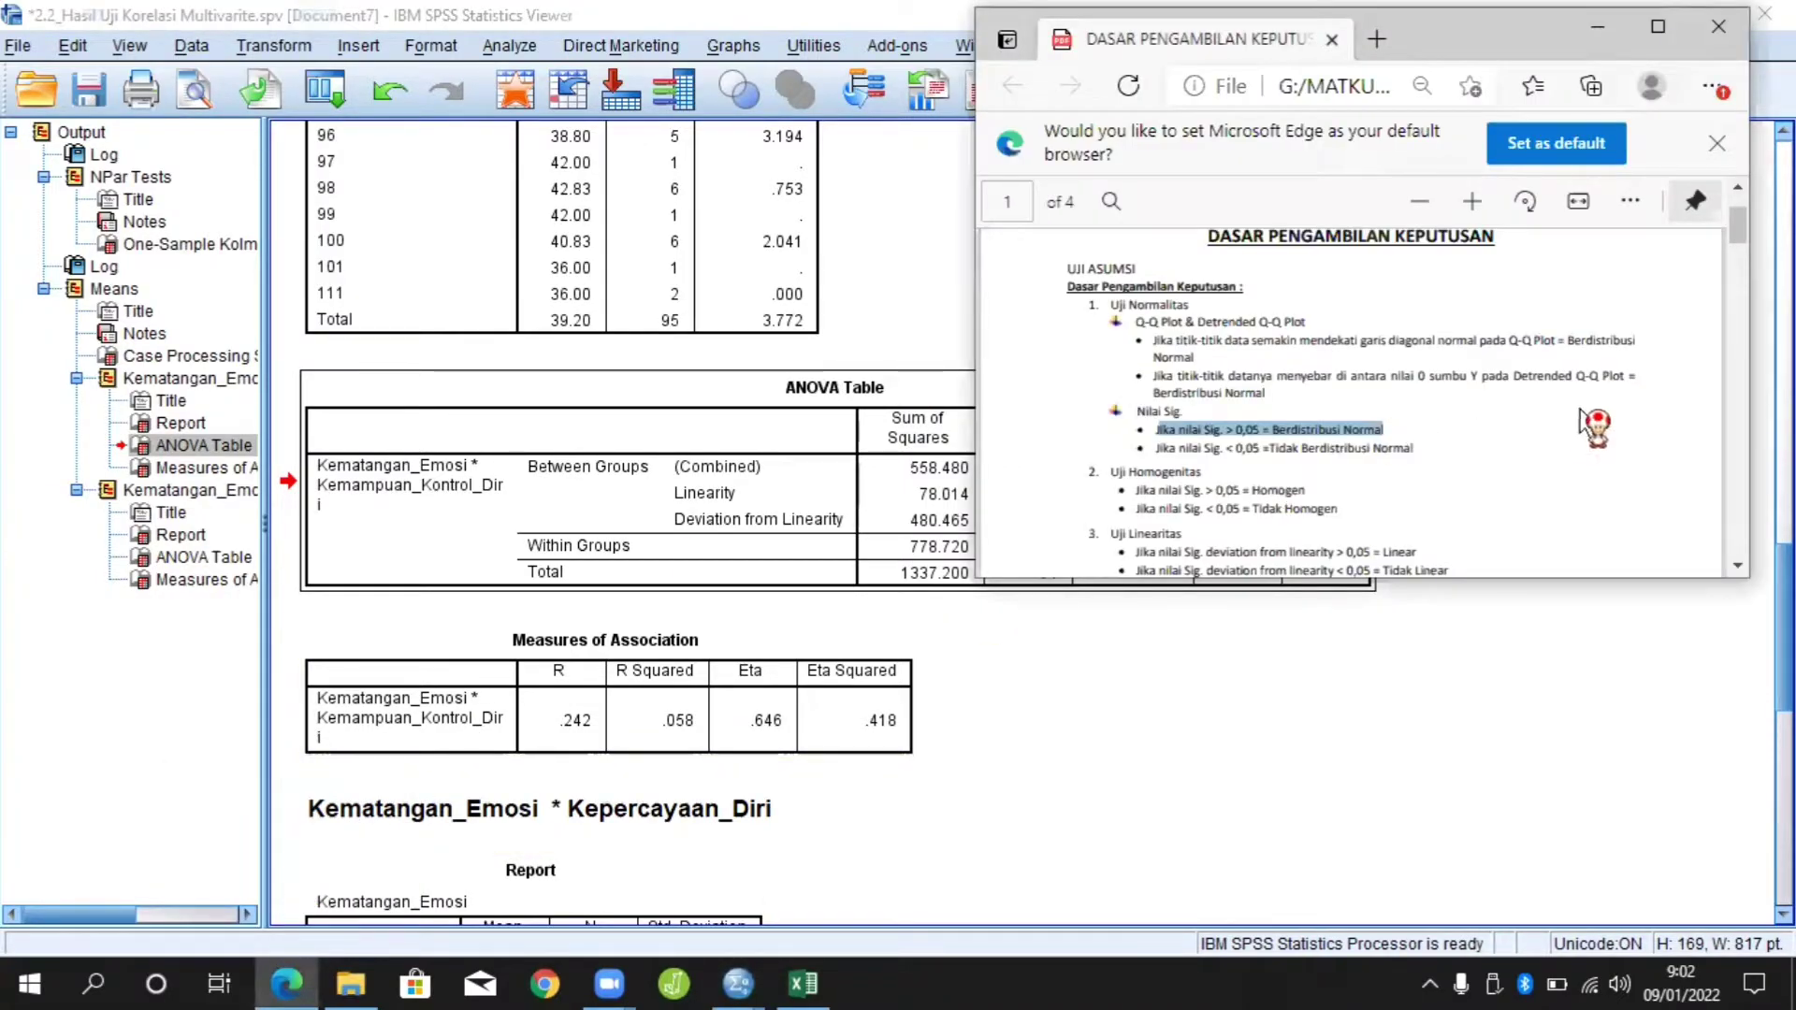
left_click(1428, 546)
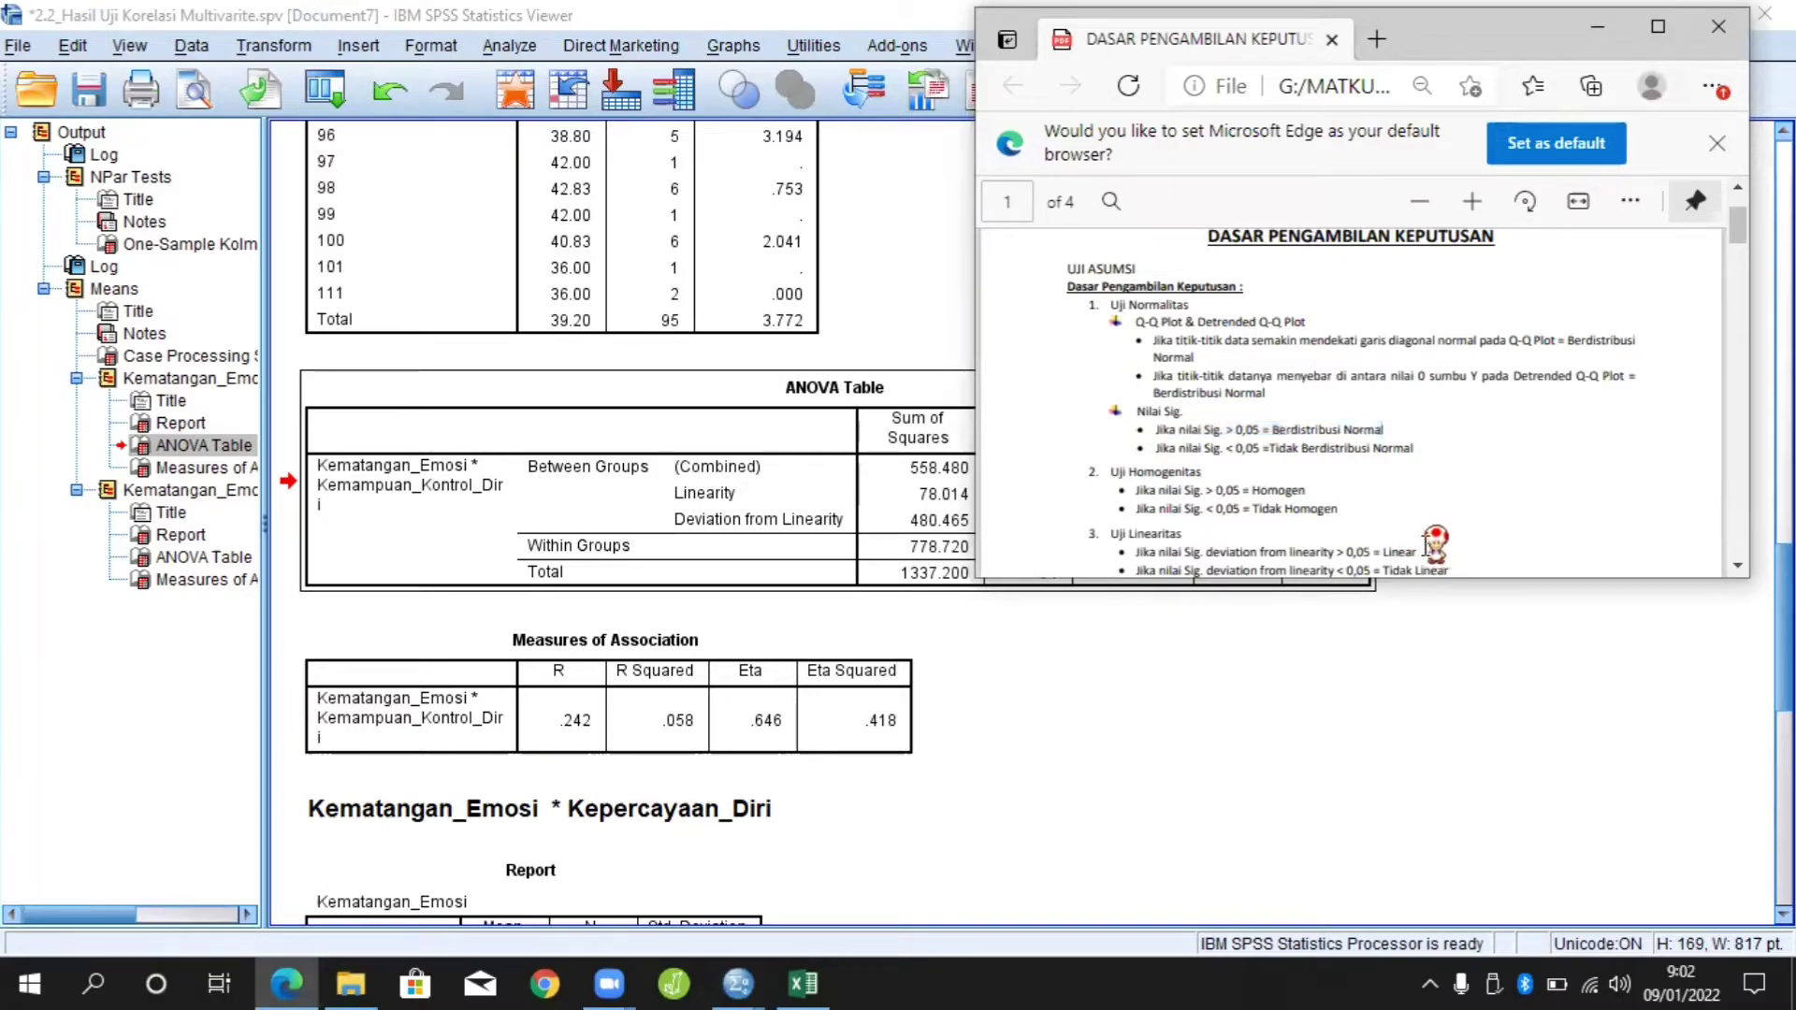
left_click_drag(1420, 552, 1133, 554)
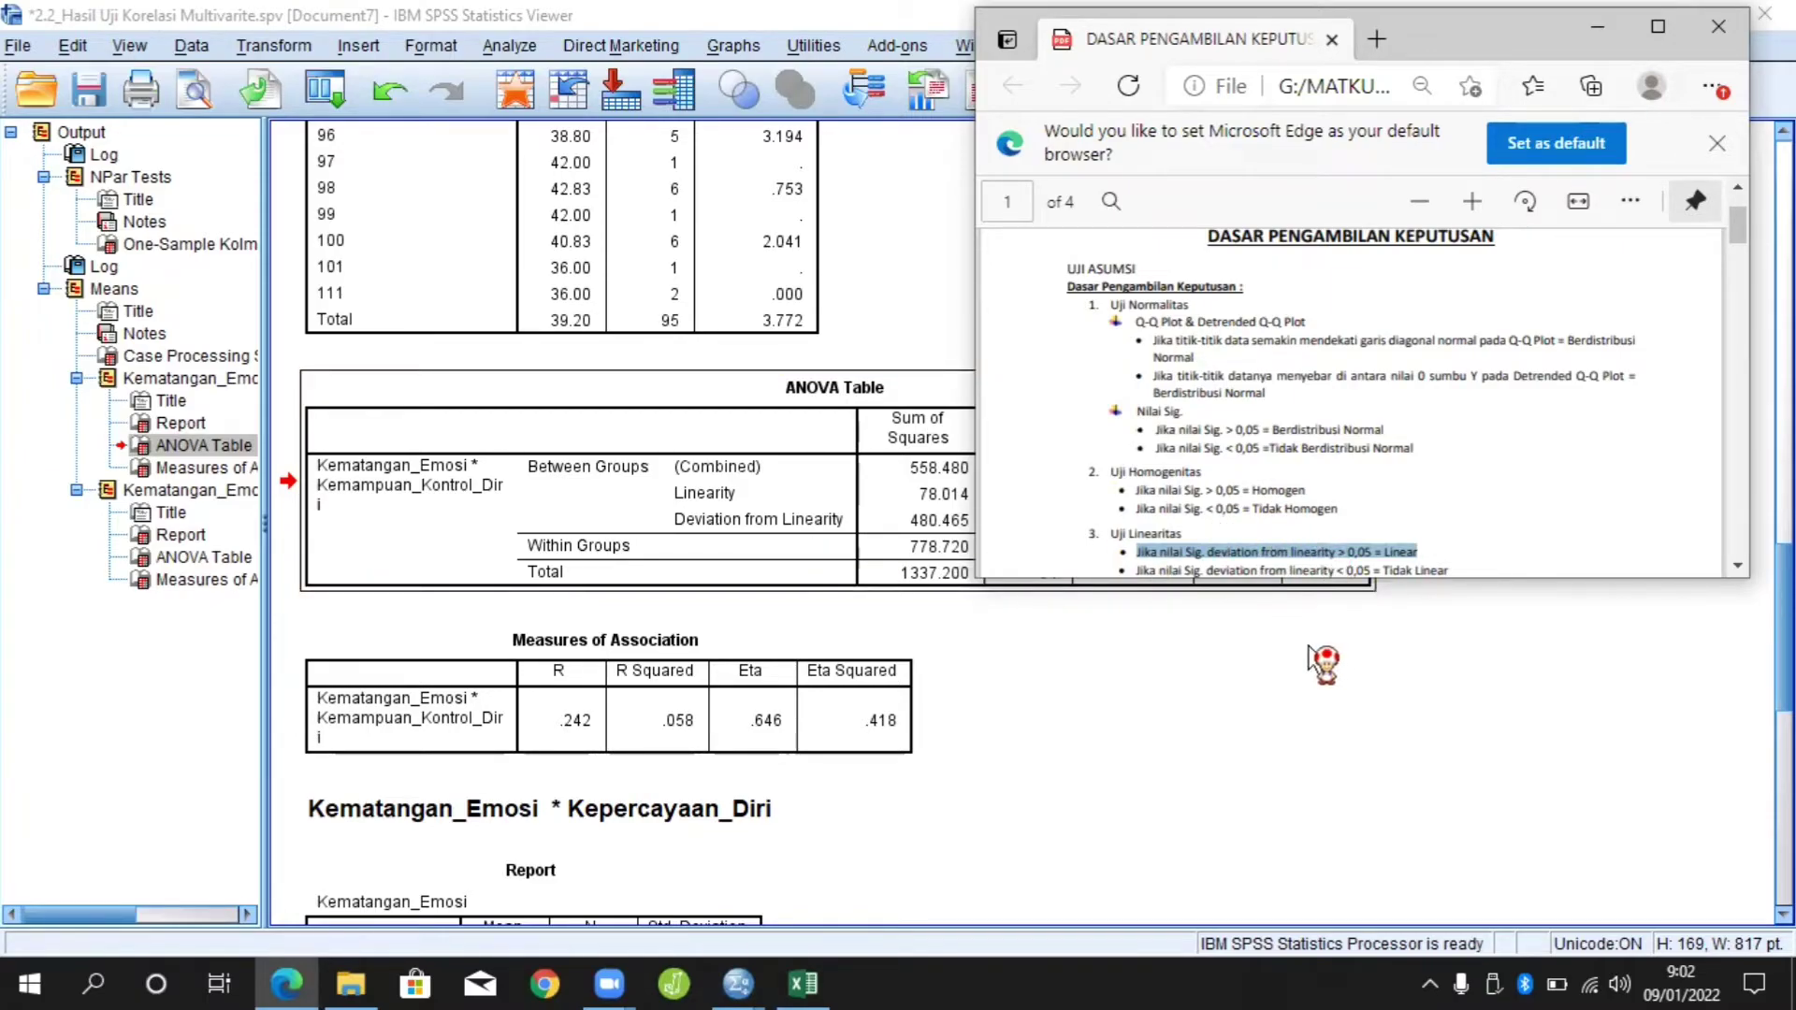
left_click(969, 533)
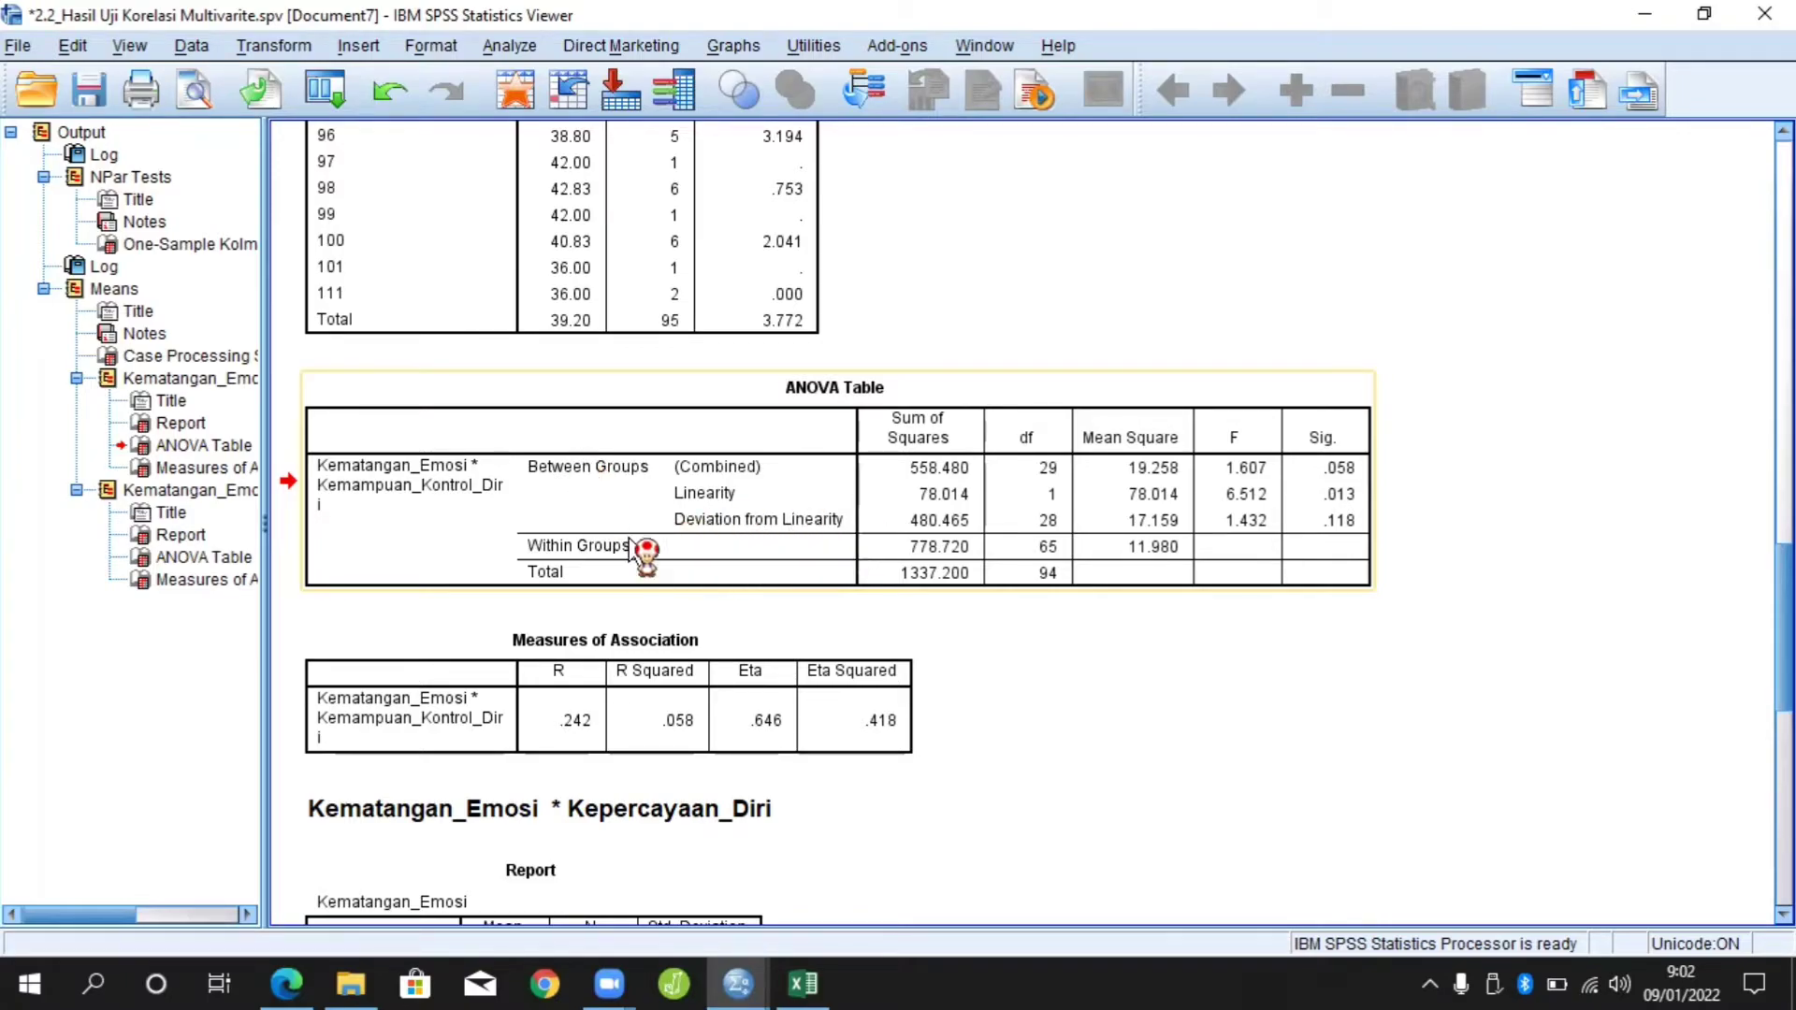
scroll(935, 543, "down", 1)
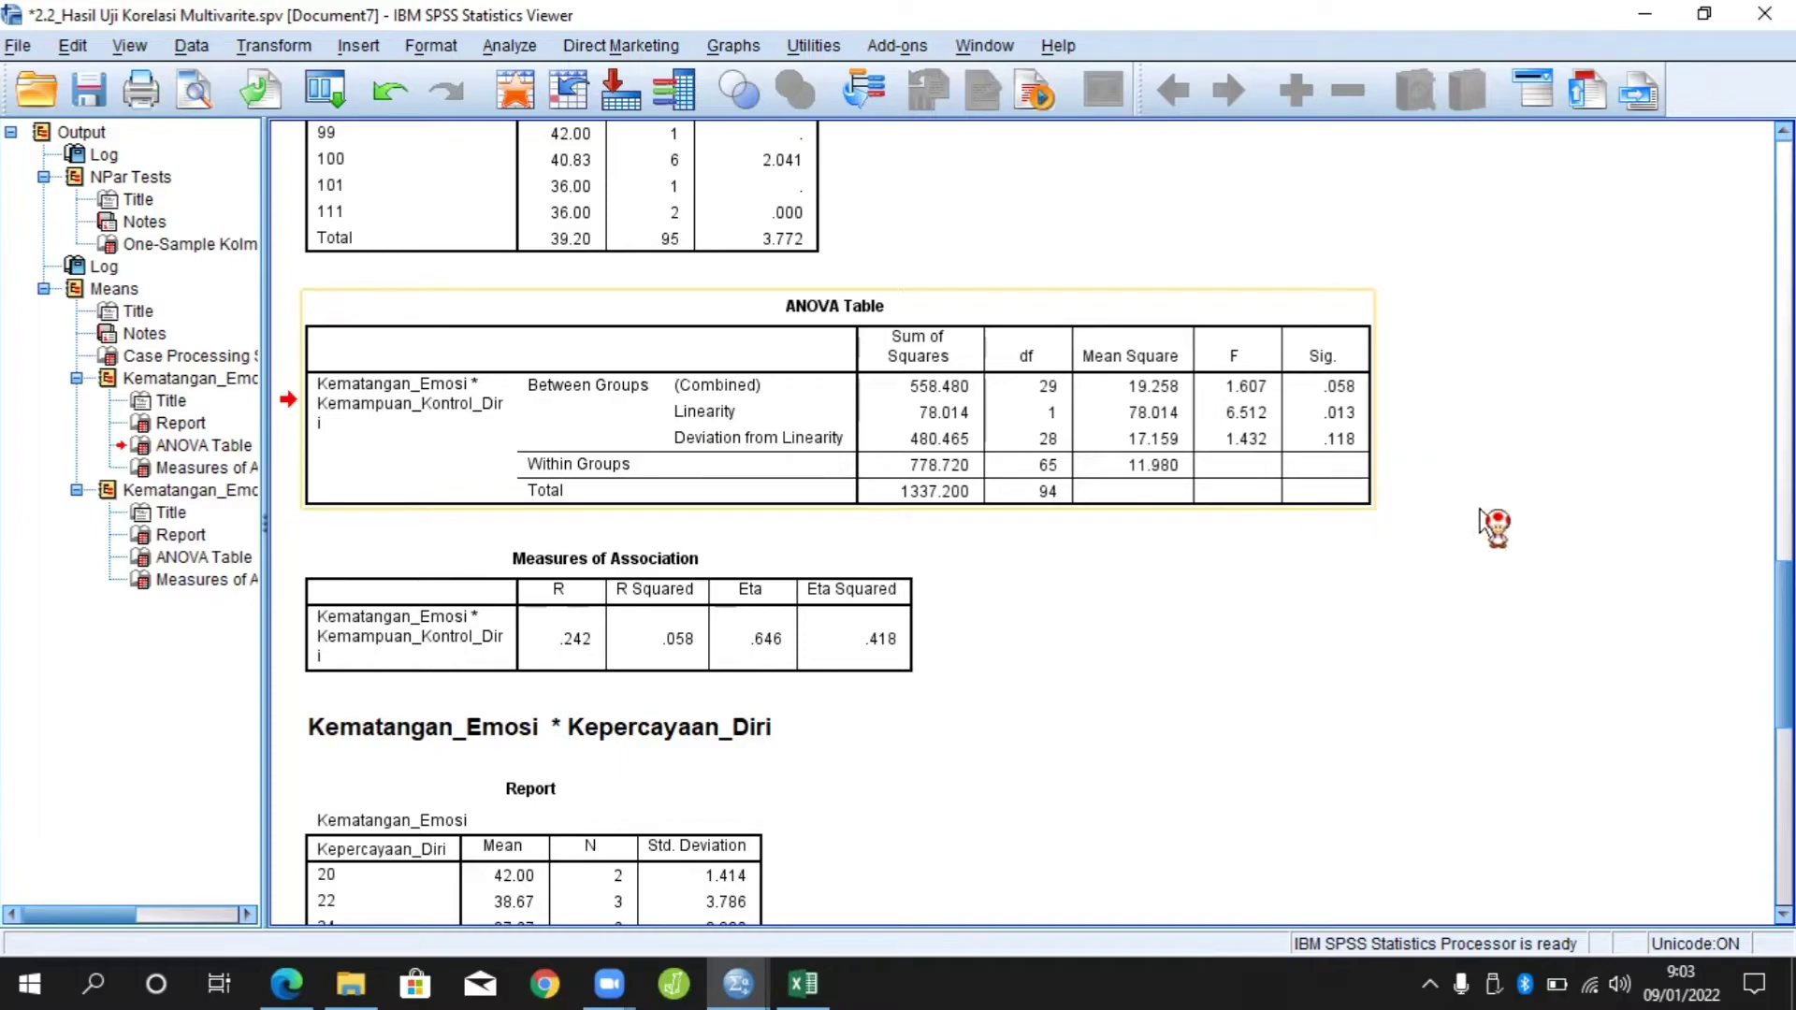
scroll(1683, 562, "down", 3)
scroll(1029, 524, "down", 8)
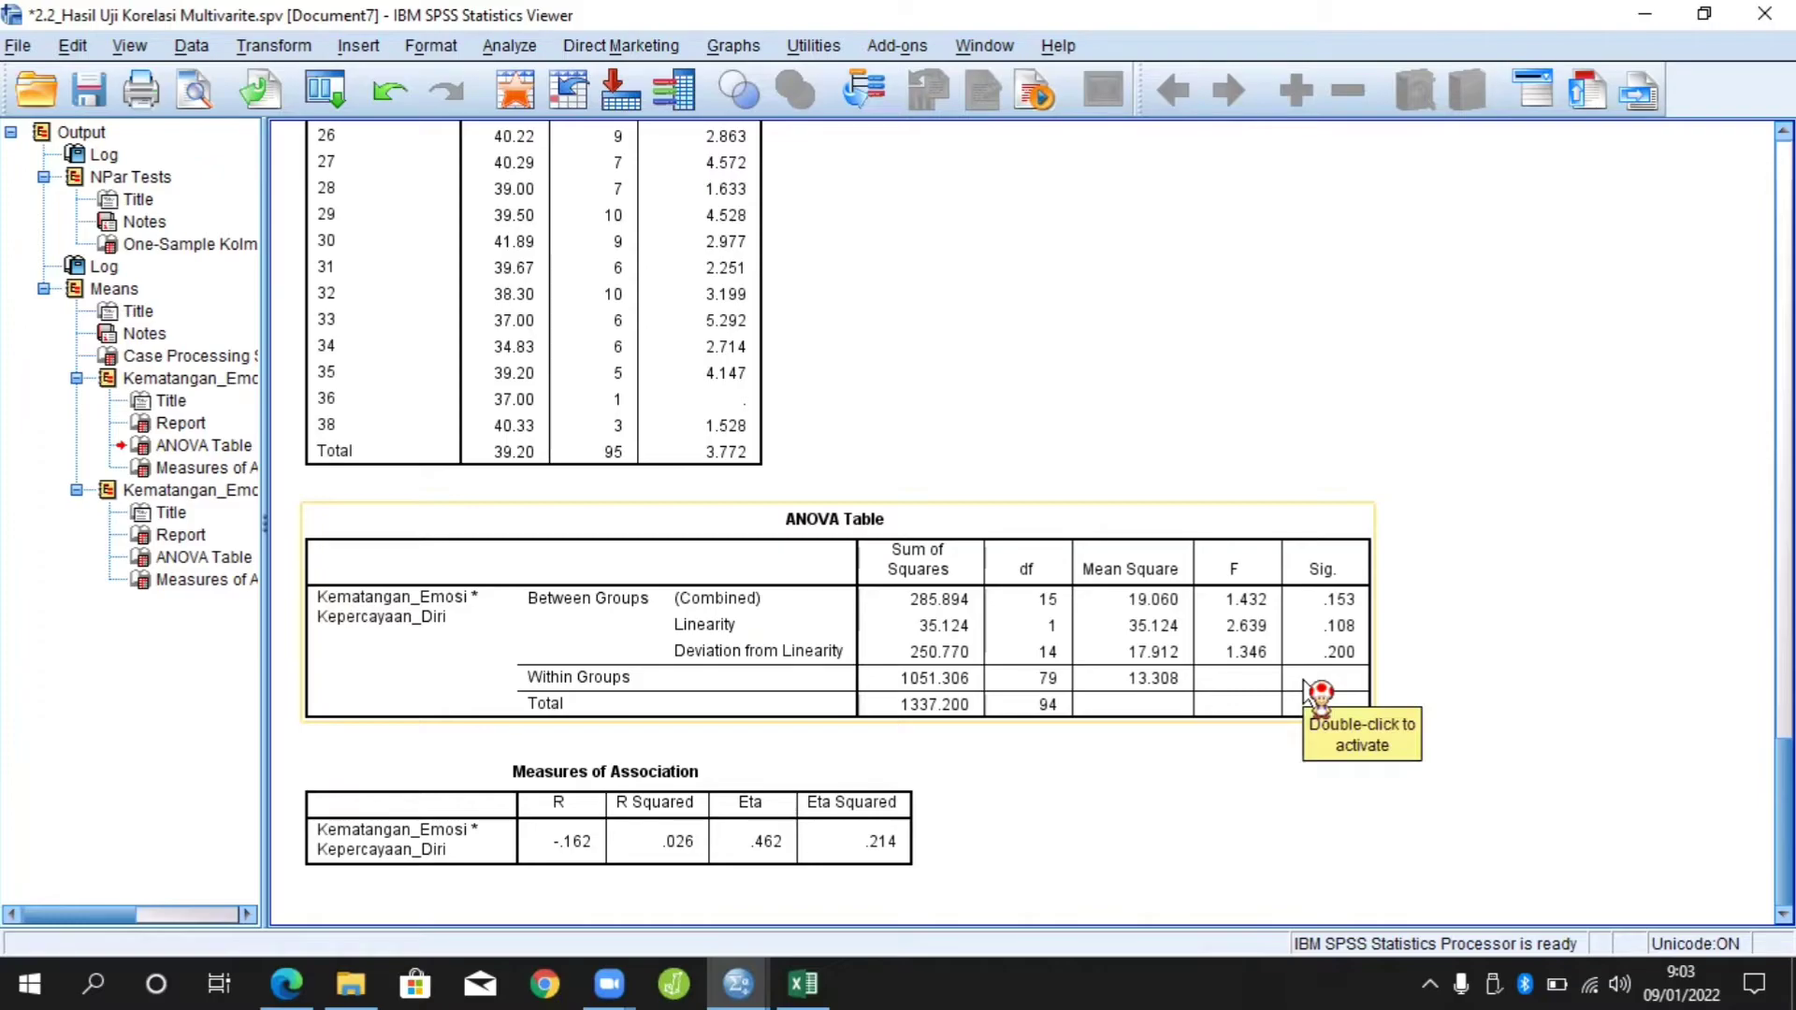
Return to the SPSS data file and set up a Linear Regression with Kematangan_Emosi as dependent and Kemampuan_Kontrol_Diri and Kepercayaan_Diri as independents
mouse_move(744, 982)
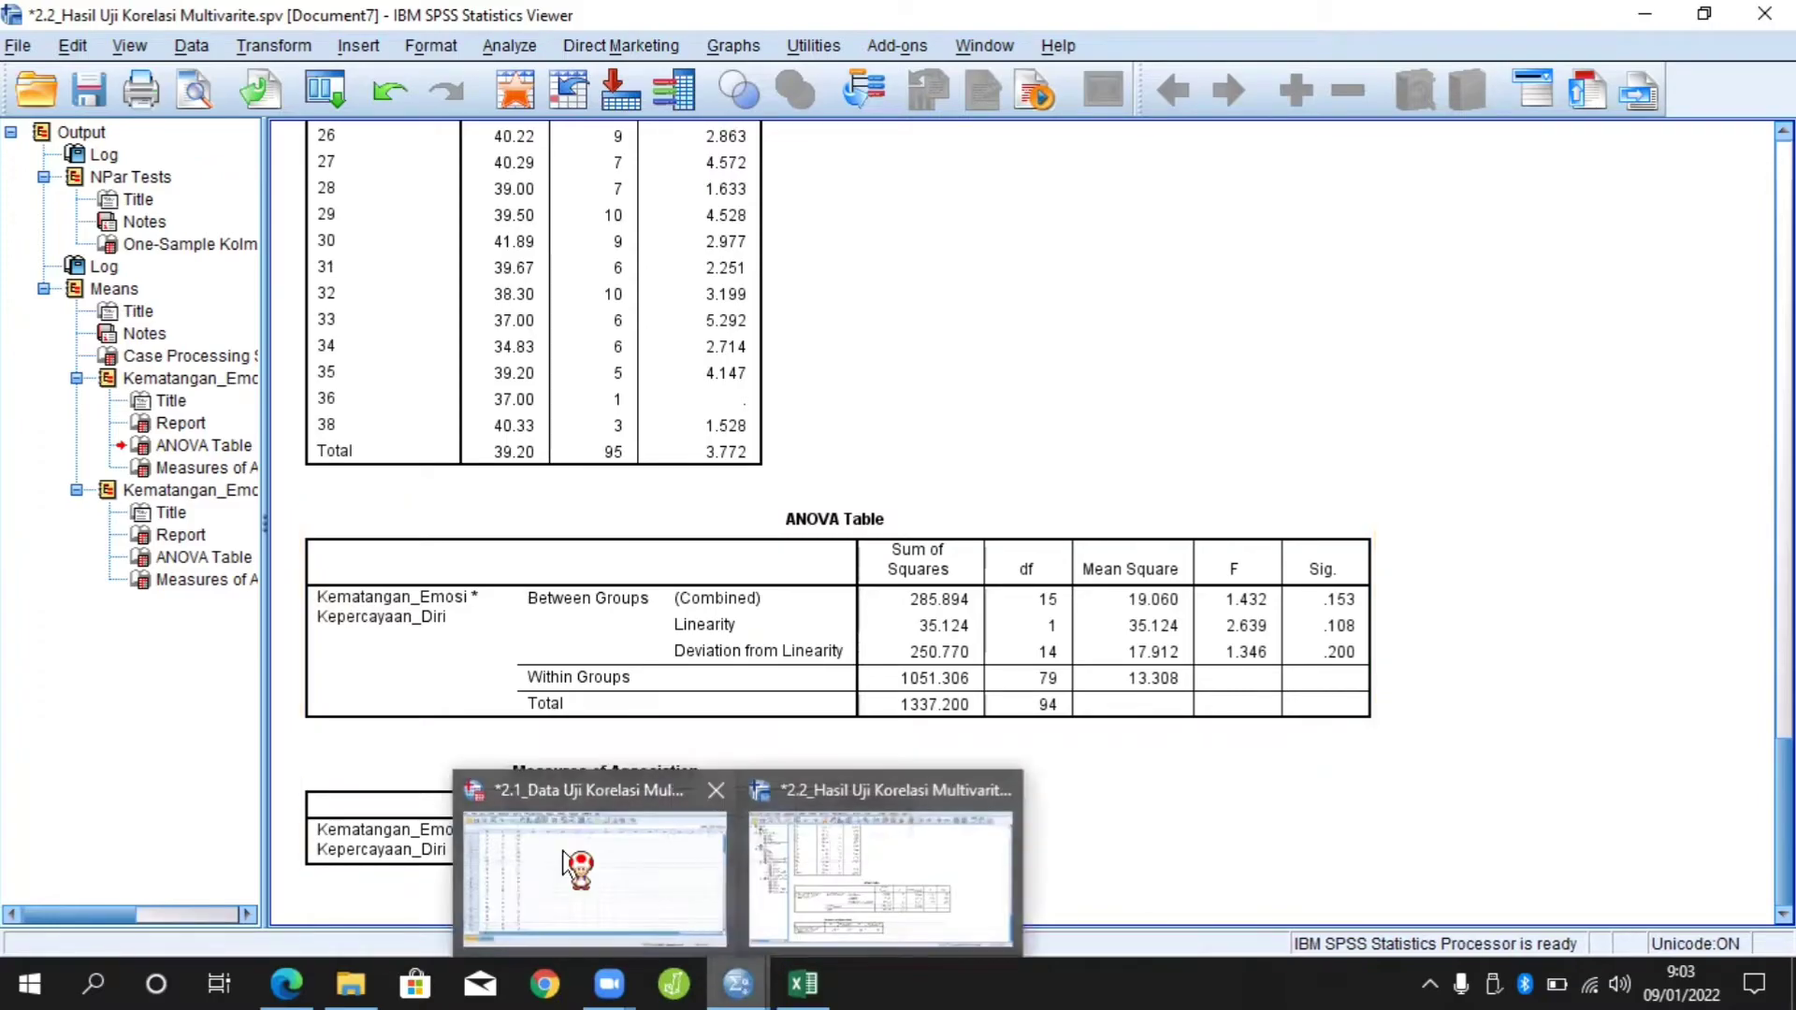
left_click(574, 875)
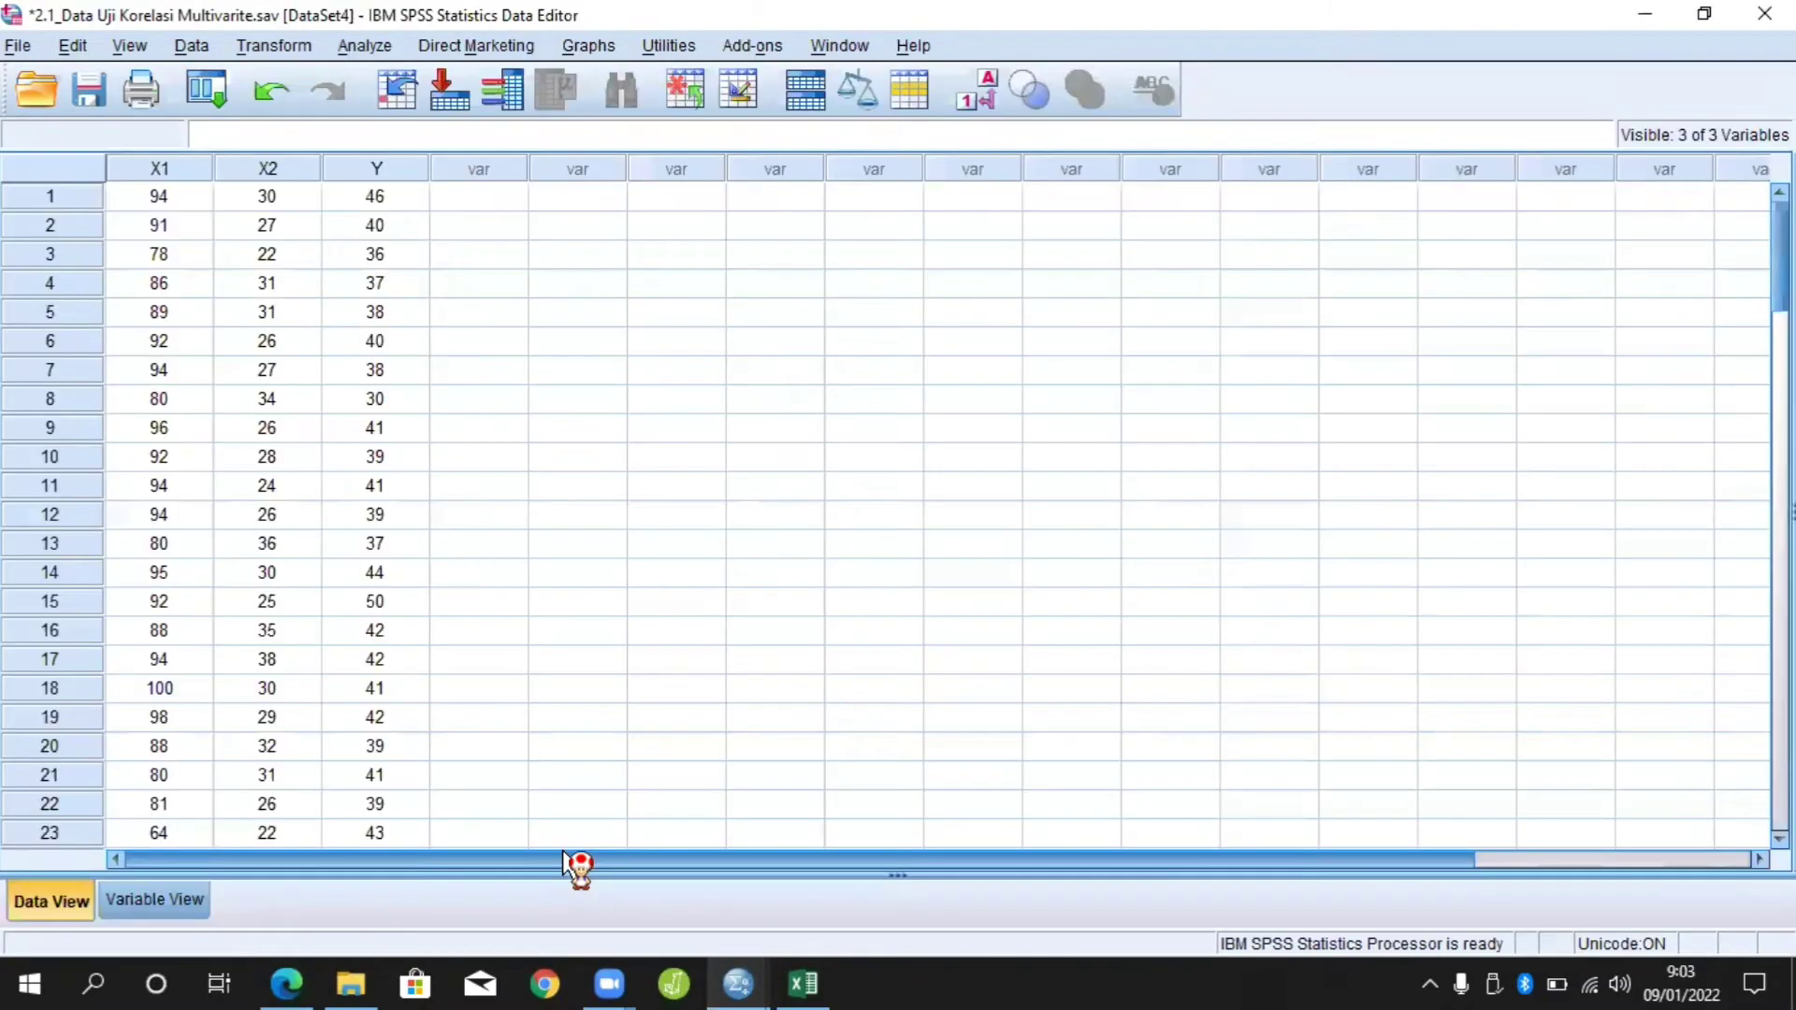
left_click(374, 48)
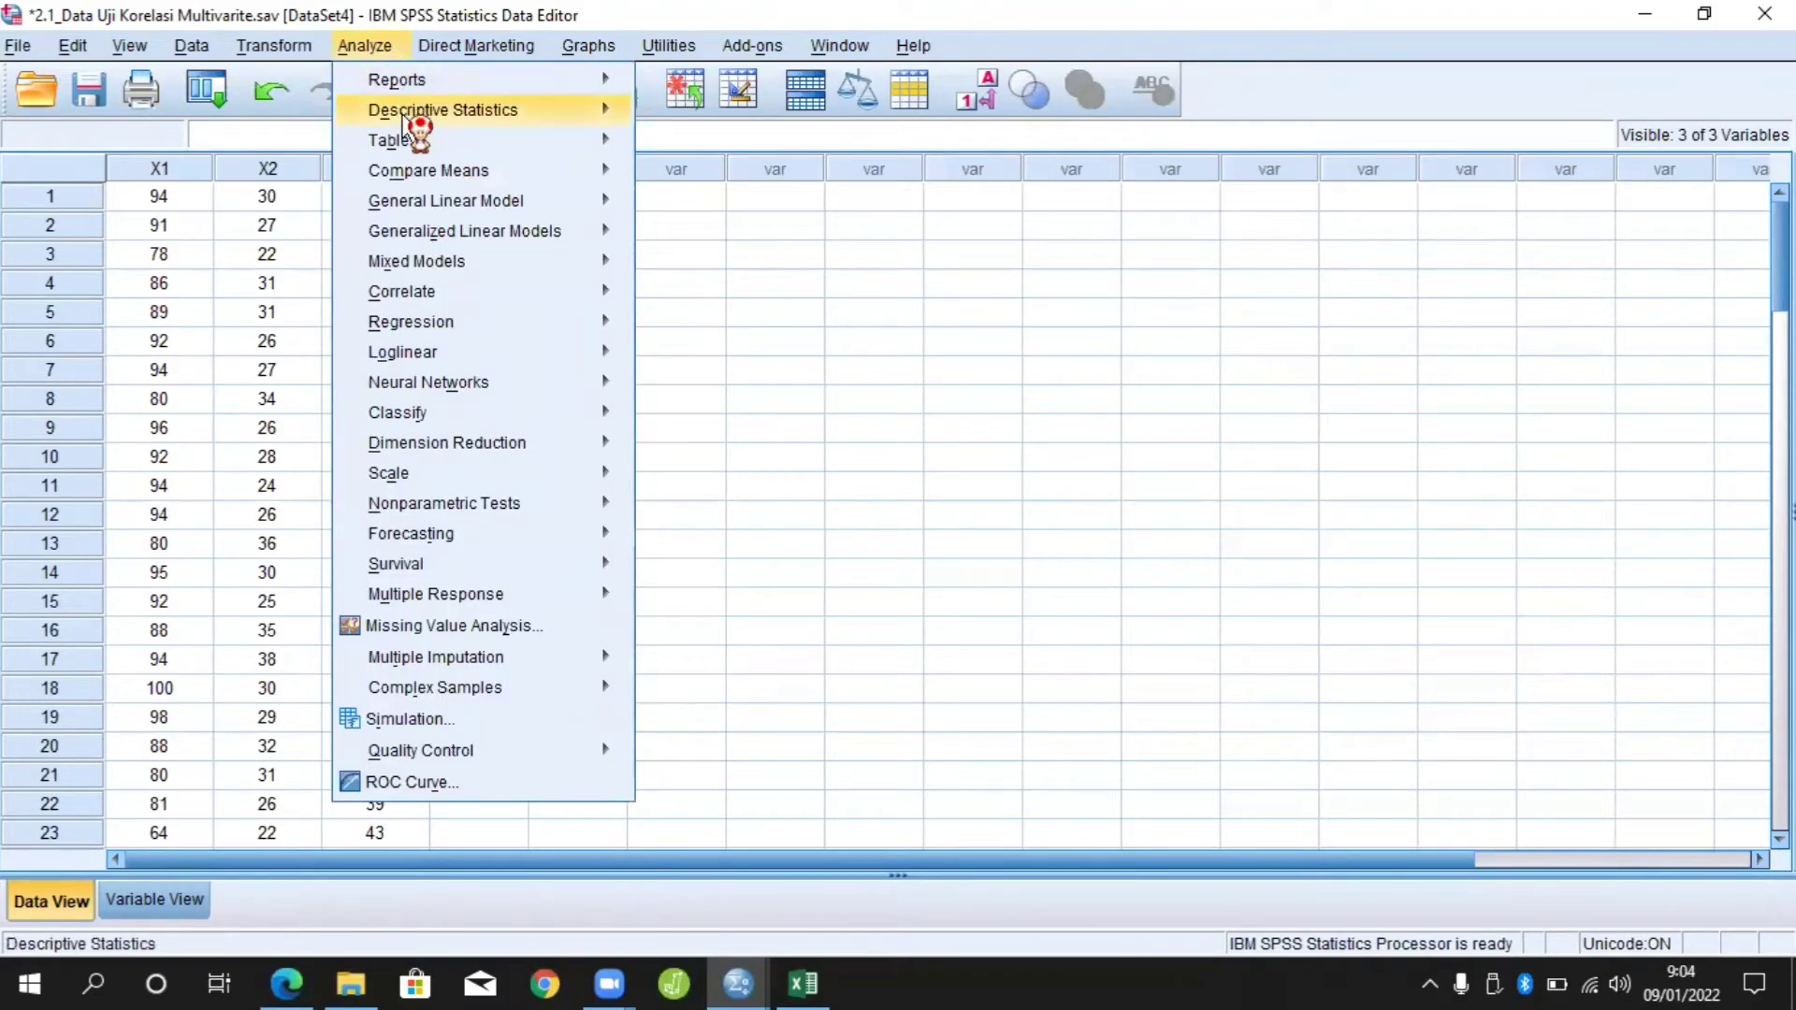
mouse_move(460, 266)
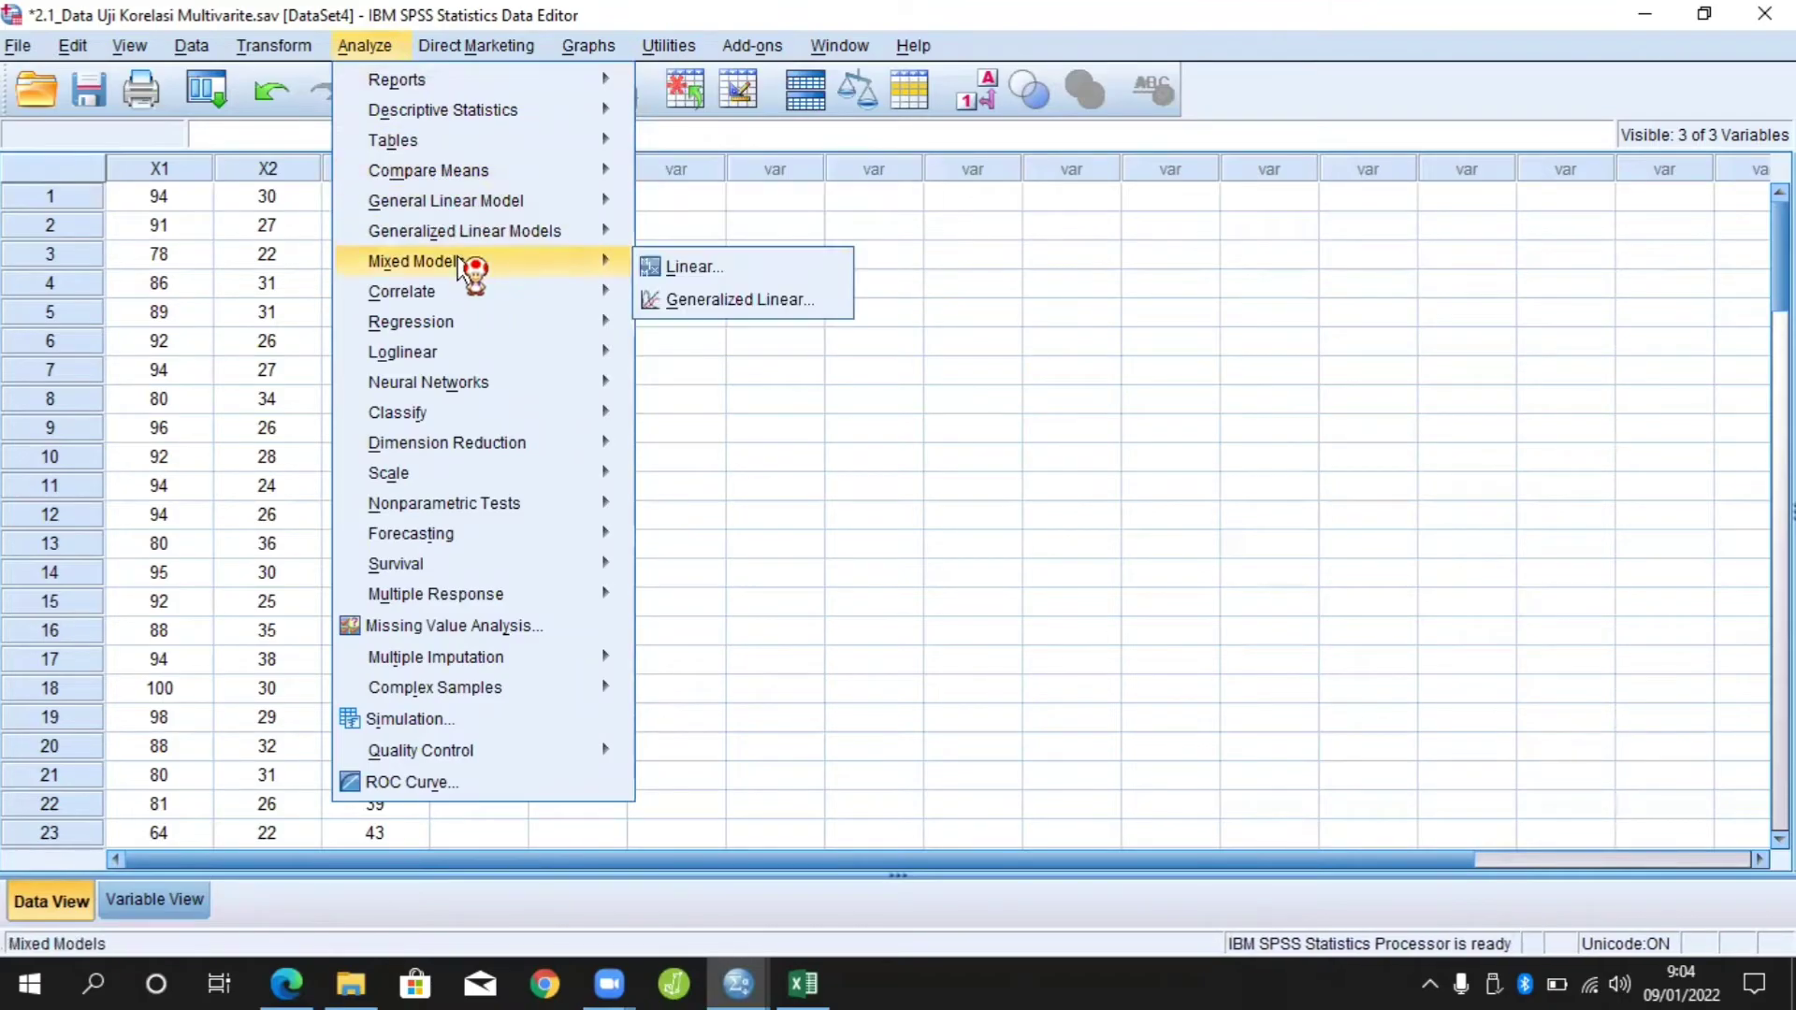
mouse_move(580, 329)
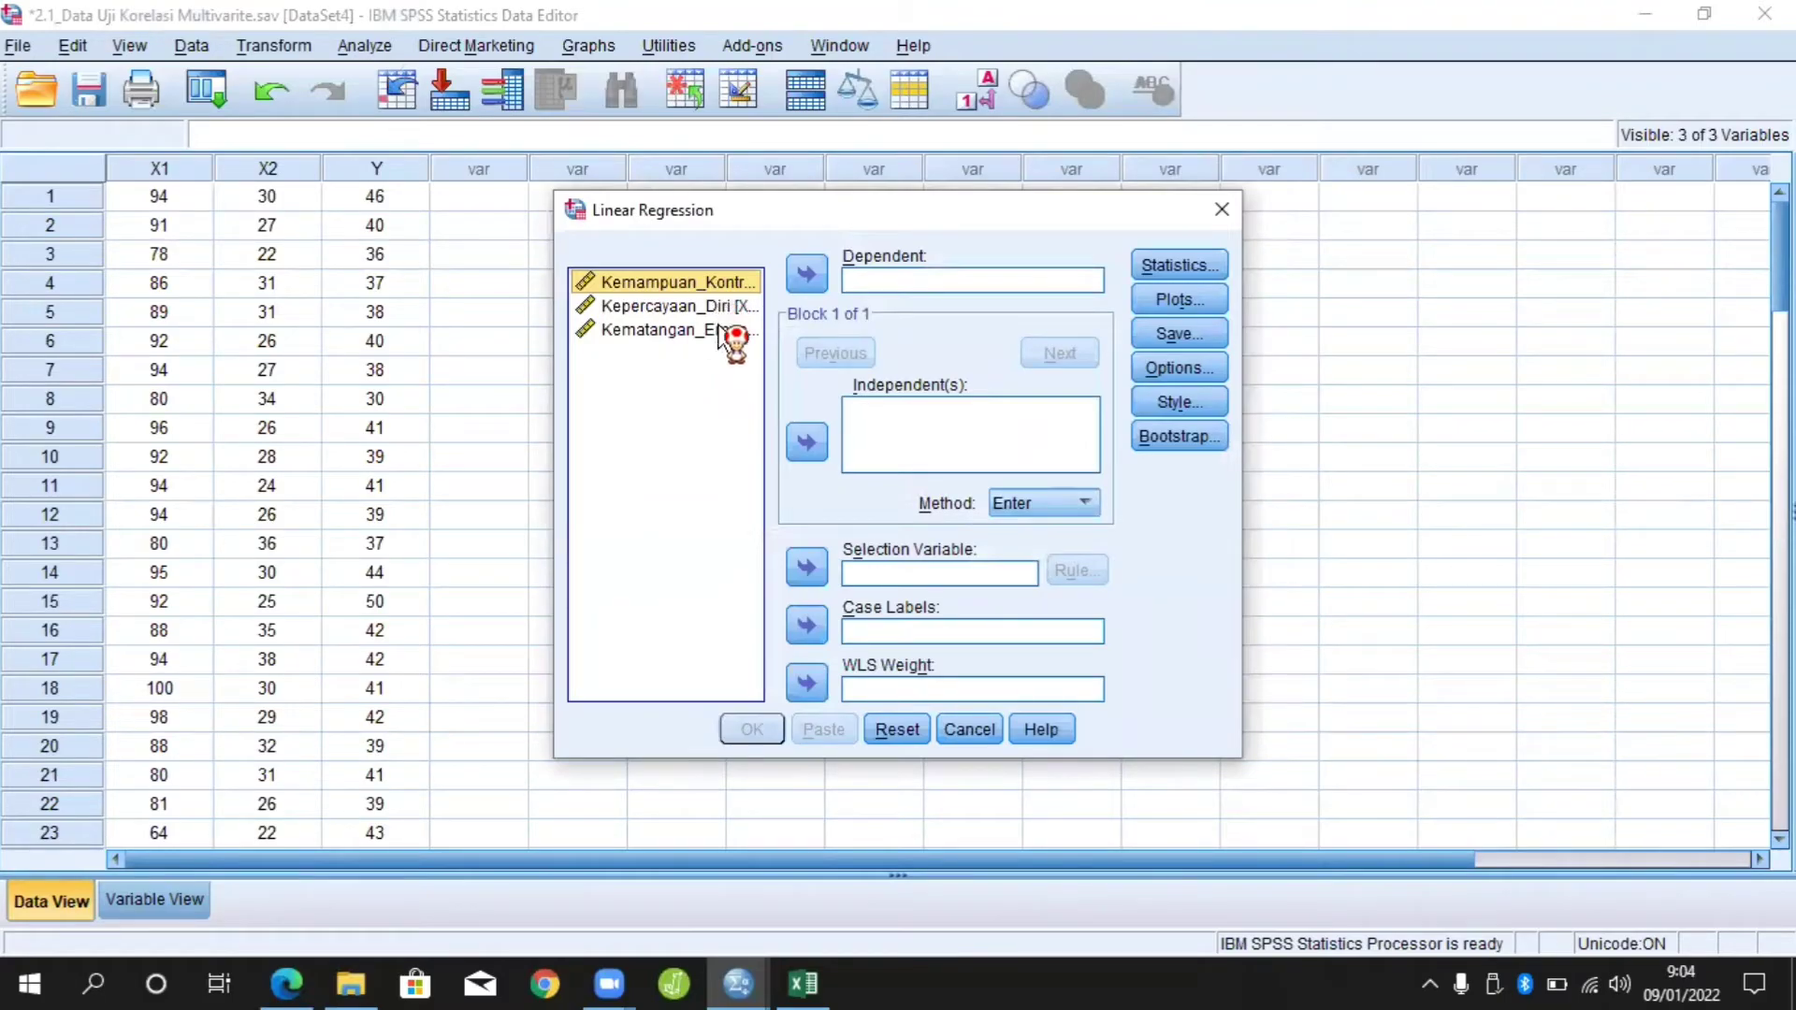
left_click(721, 330)
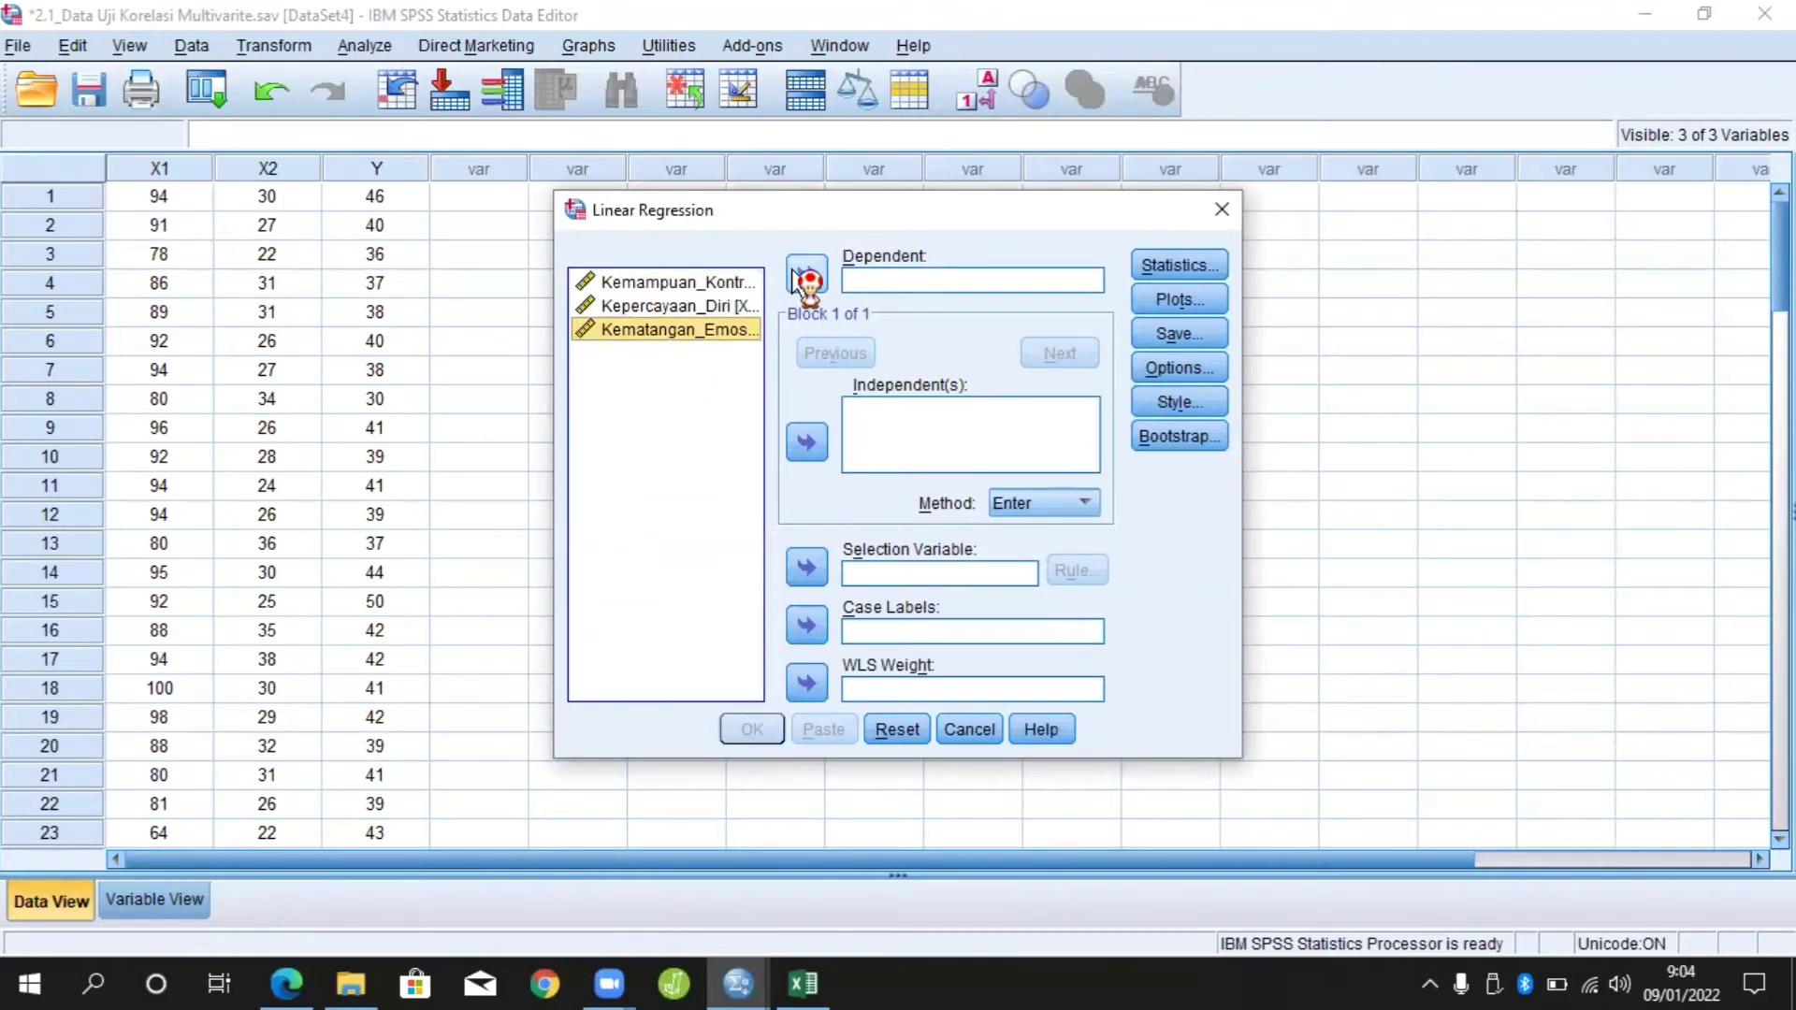
left_click(805, 276)
left_click(691, 284)
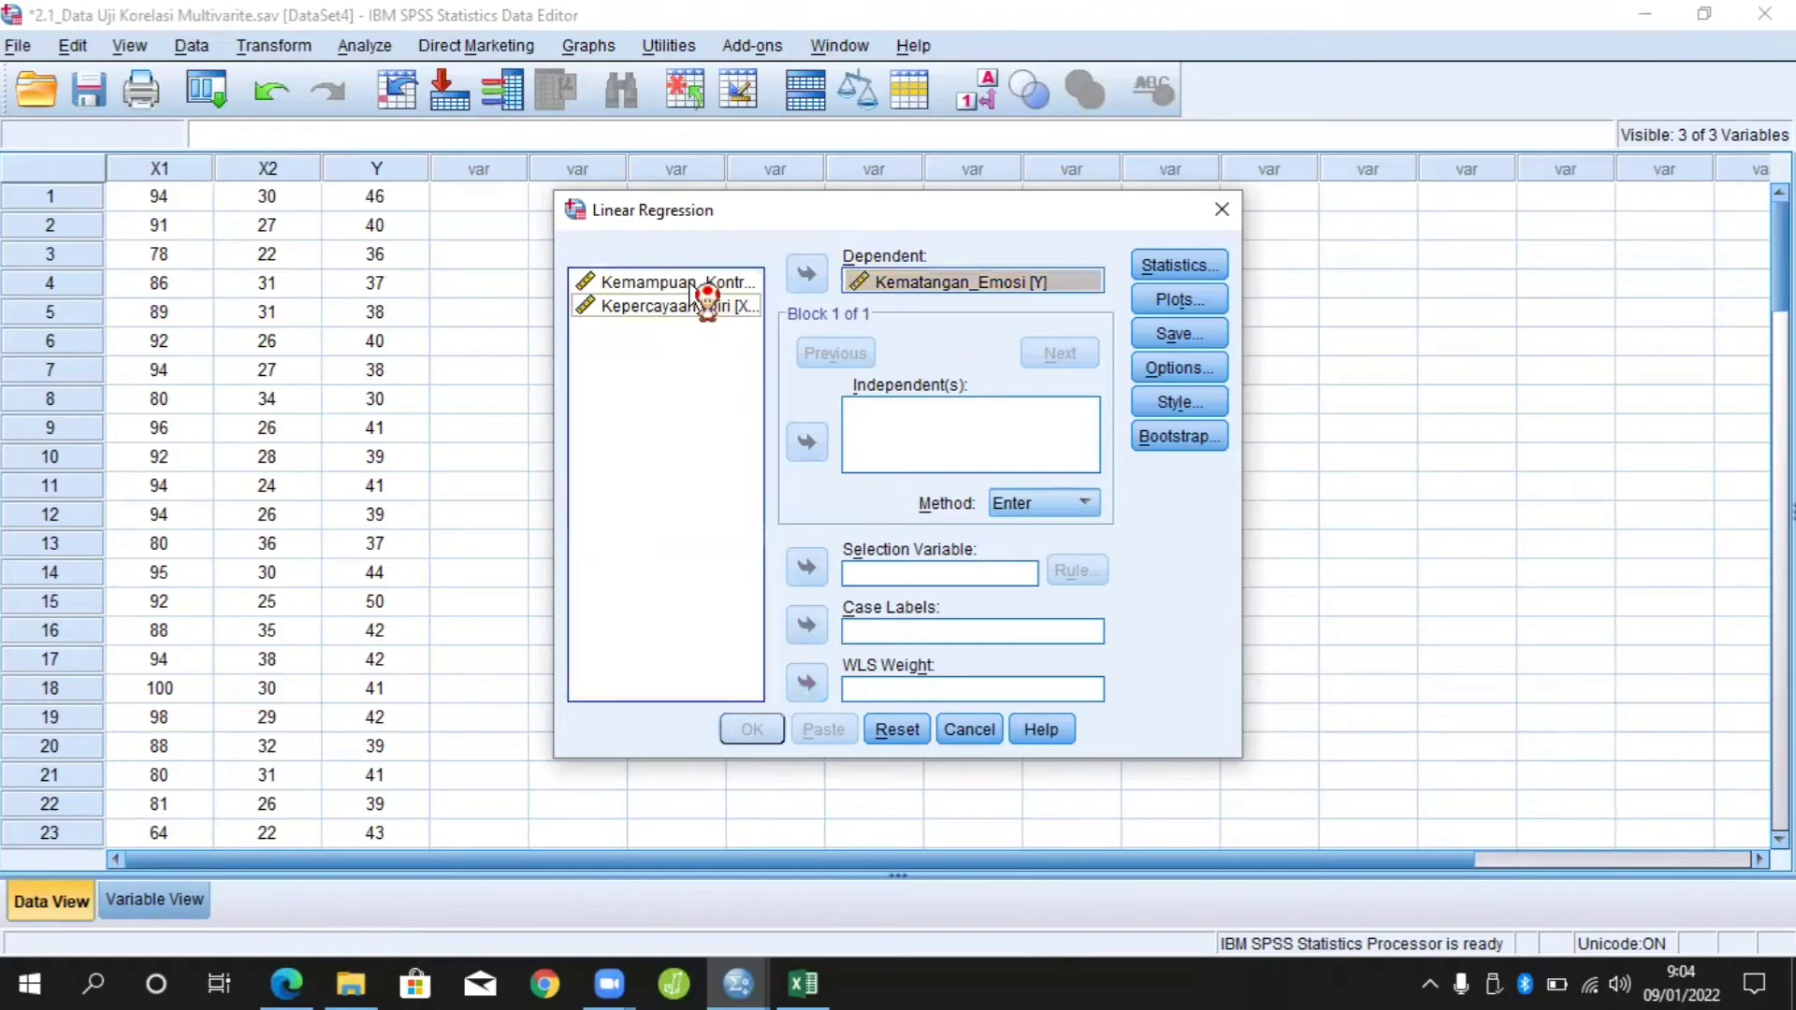
key("ctrl+a")
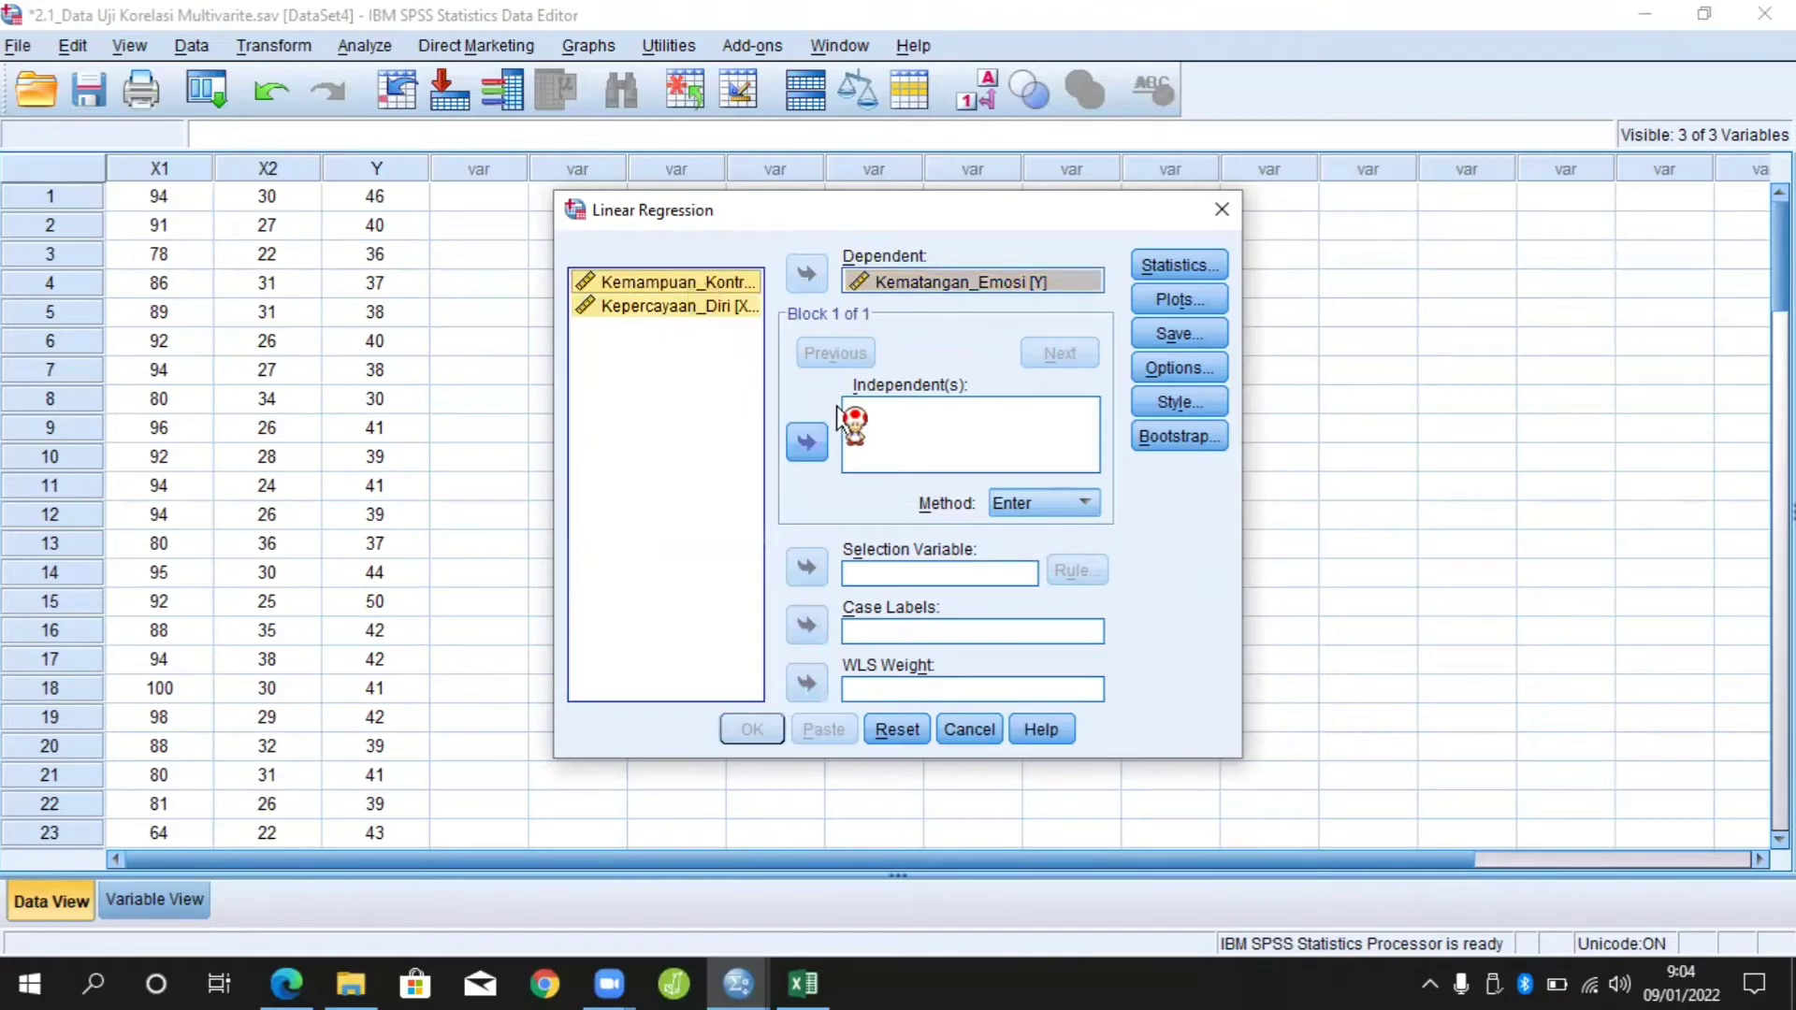
left_click(816, 445)
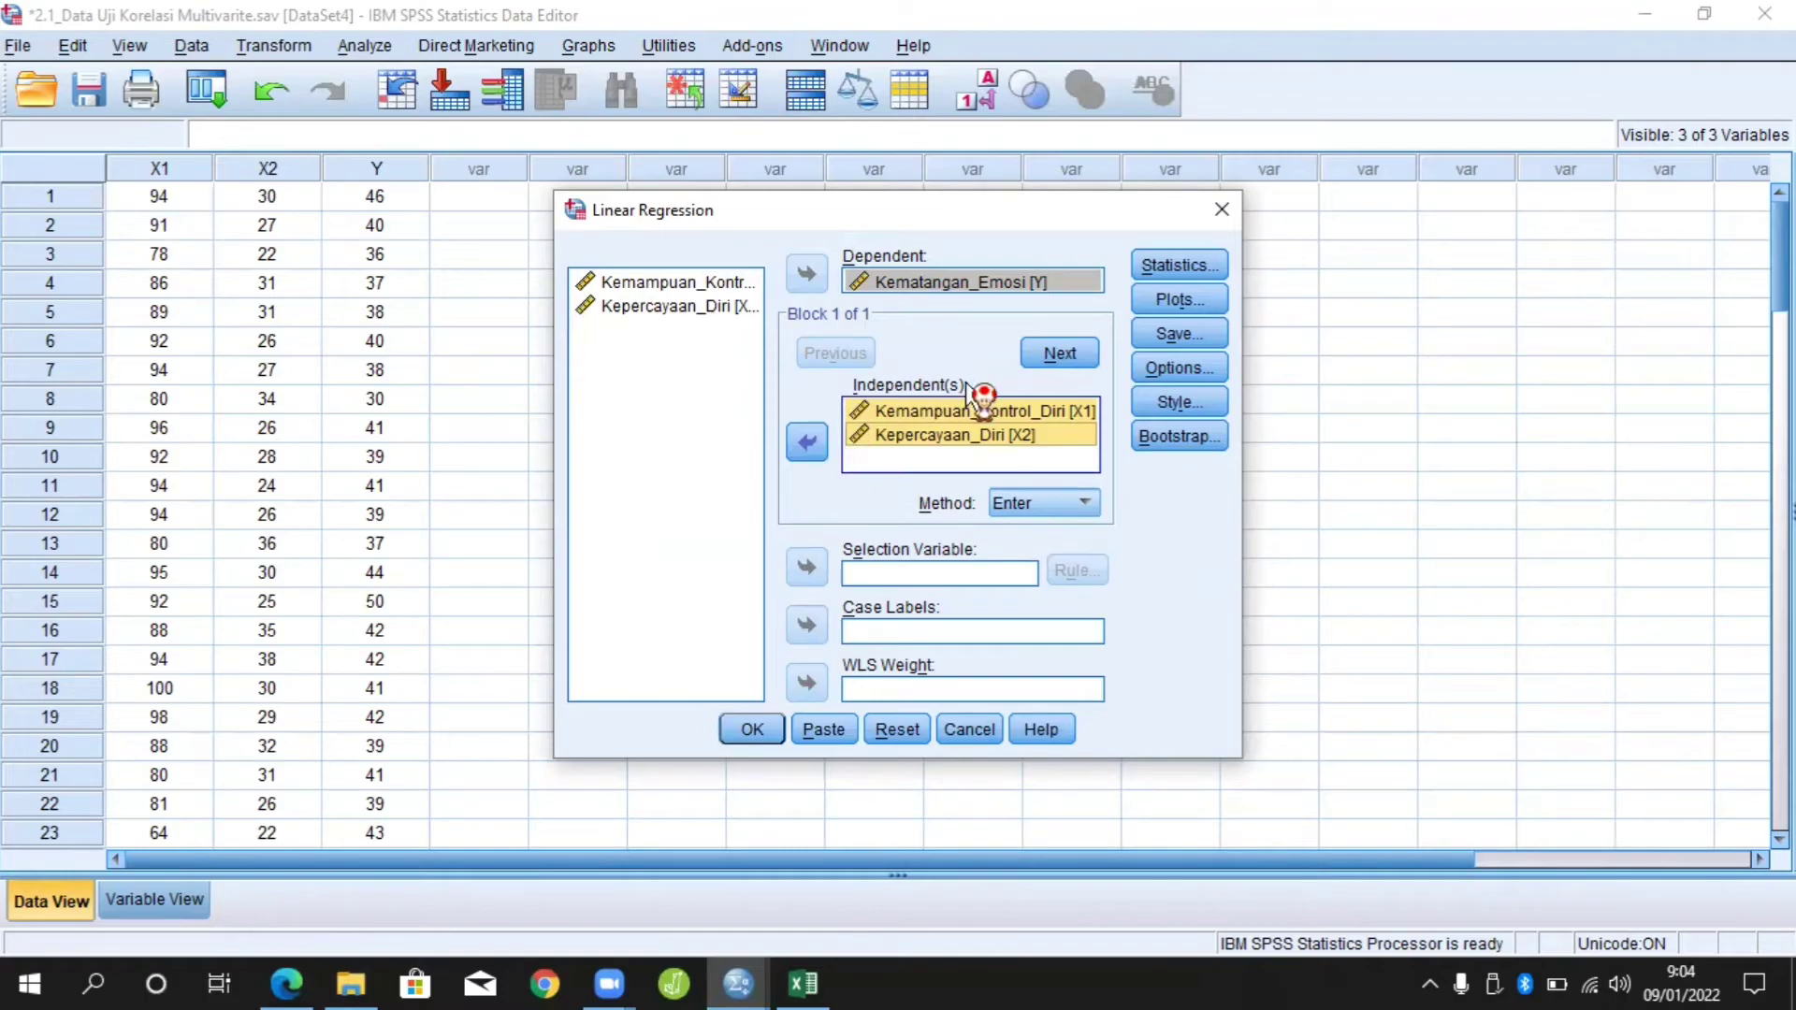
Enable R squared change in the regression statistics and run the analysis
left_click(1175, 266)
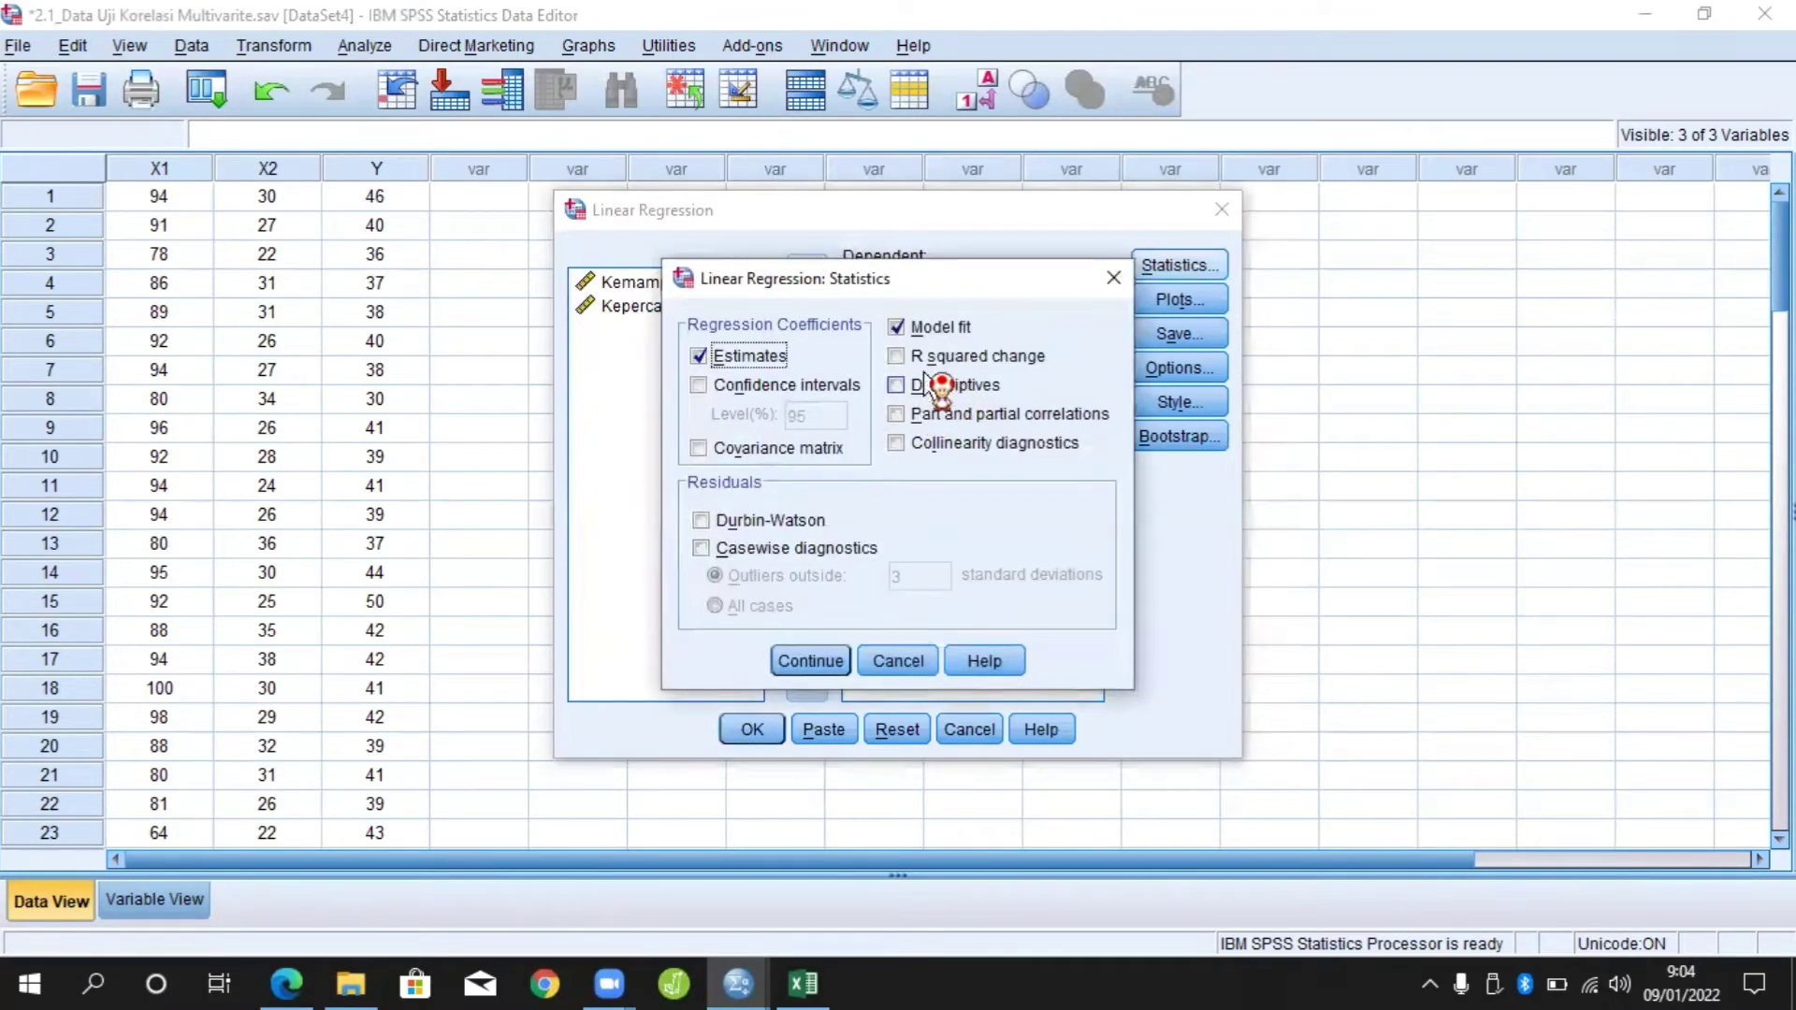
left_click(899, 359)
left_click(810, 662)
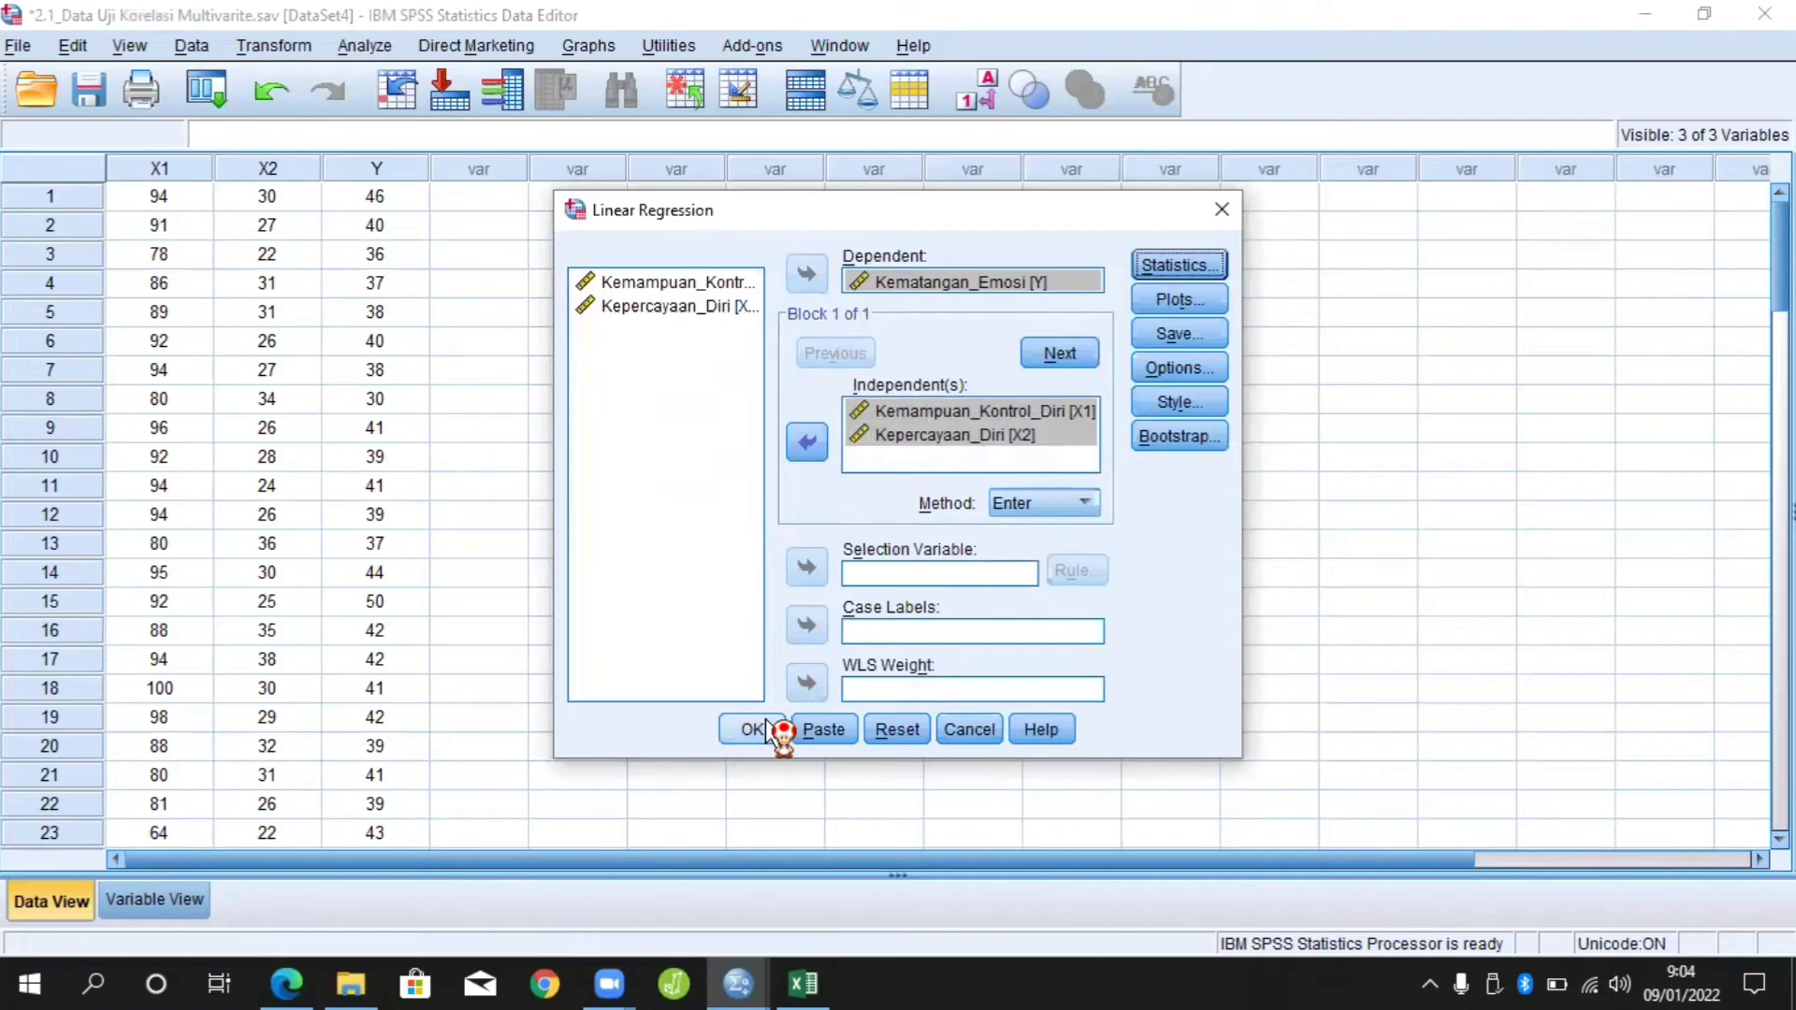
left_click(753, 730)
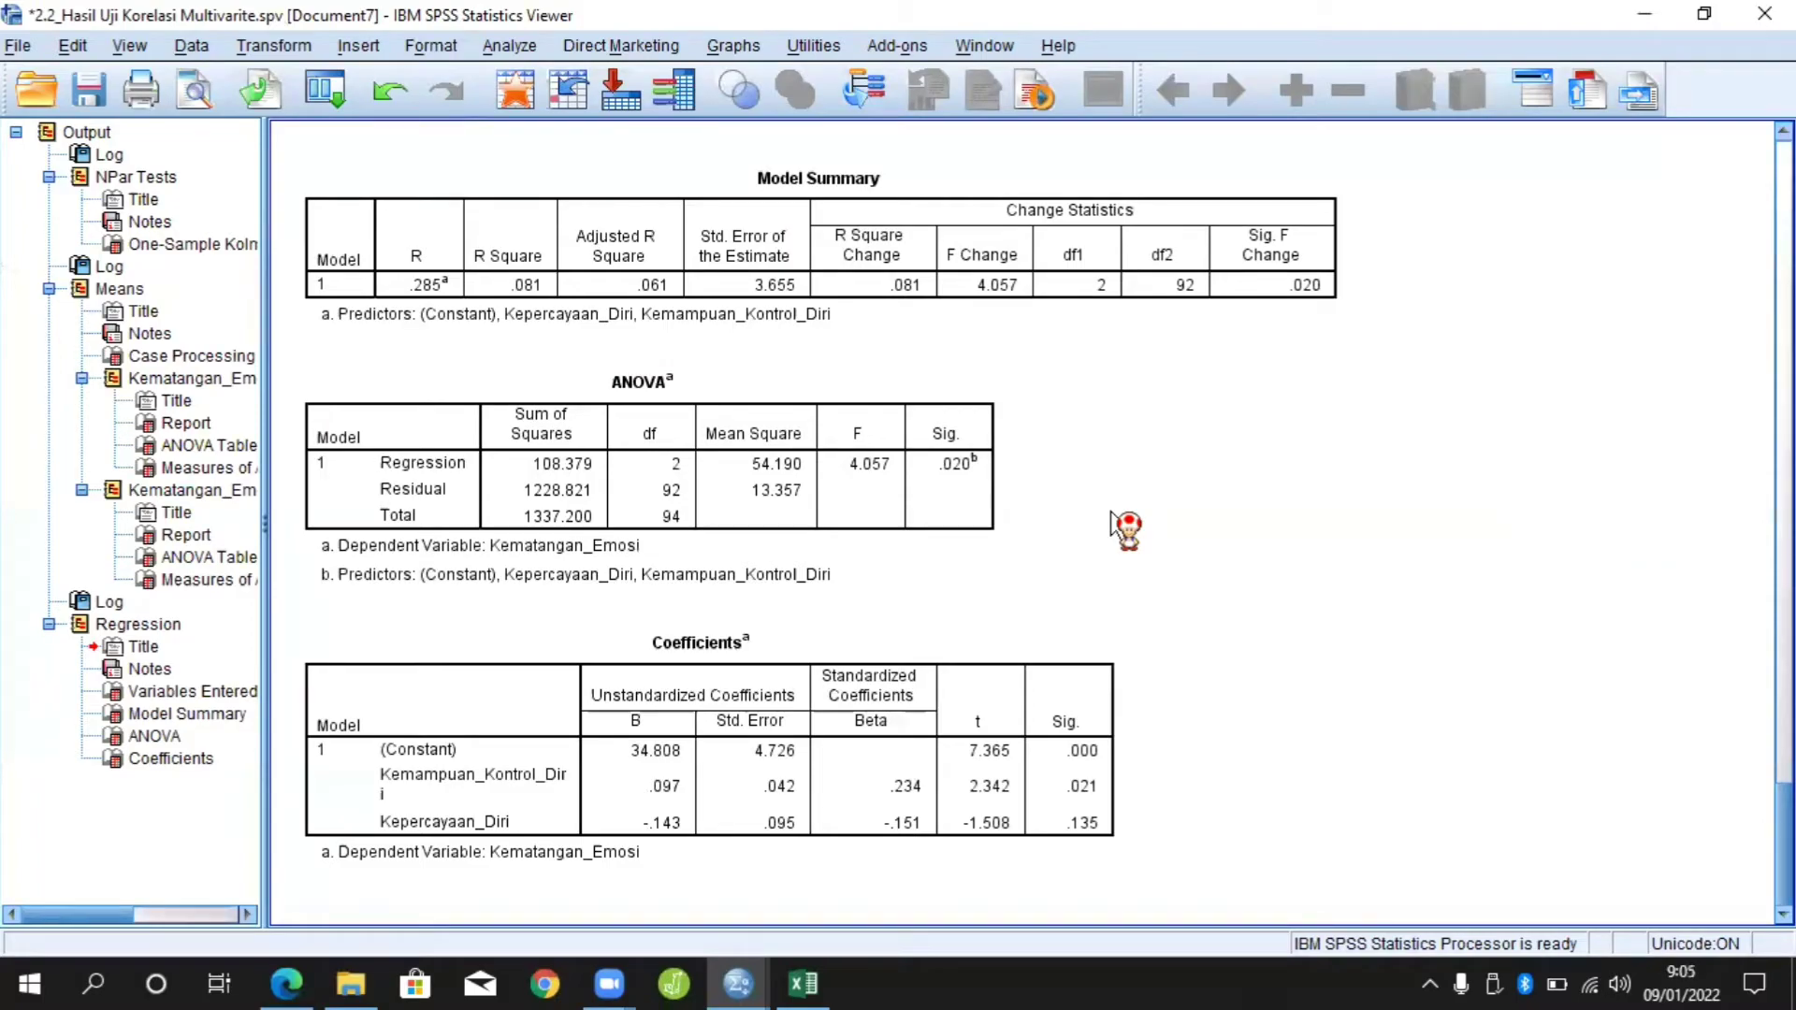
Select the Sig. F change < 0,05 multivariate correlation rule in the Edge guideline PDF and compare it with the SPSS Model Summary
left_click(999, 178)
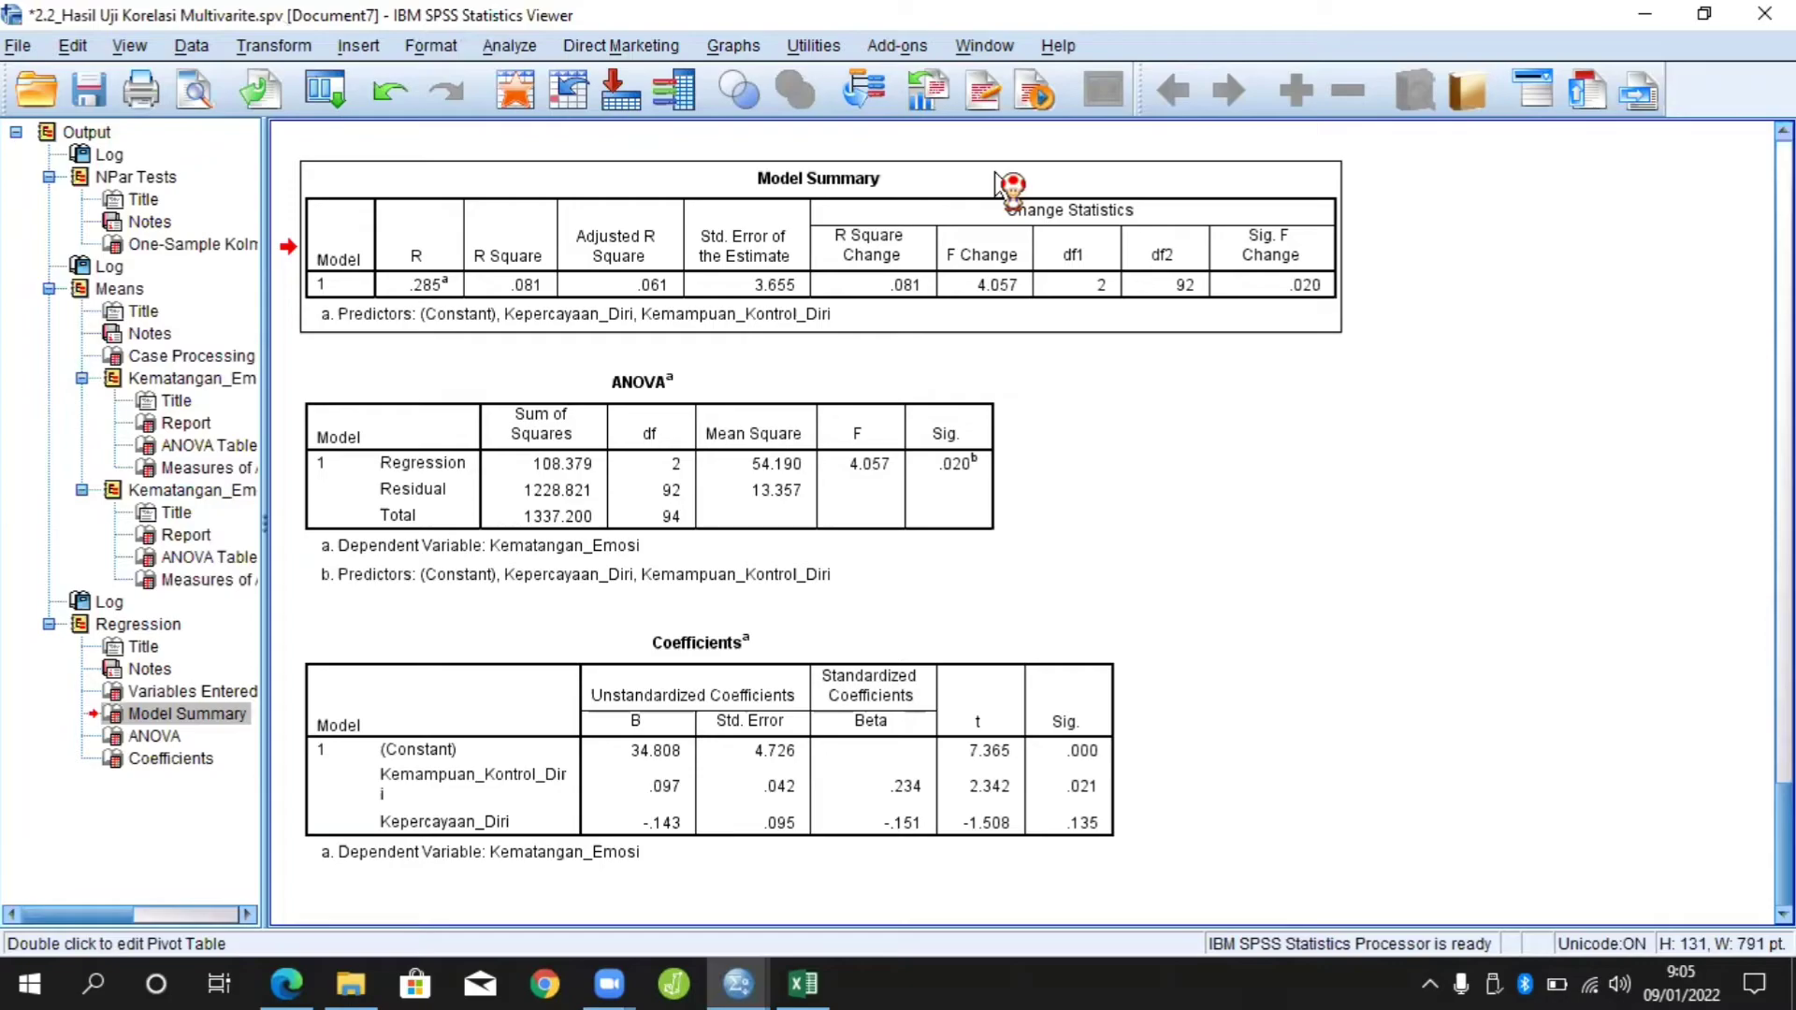
mouse_move(290, 984)
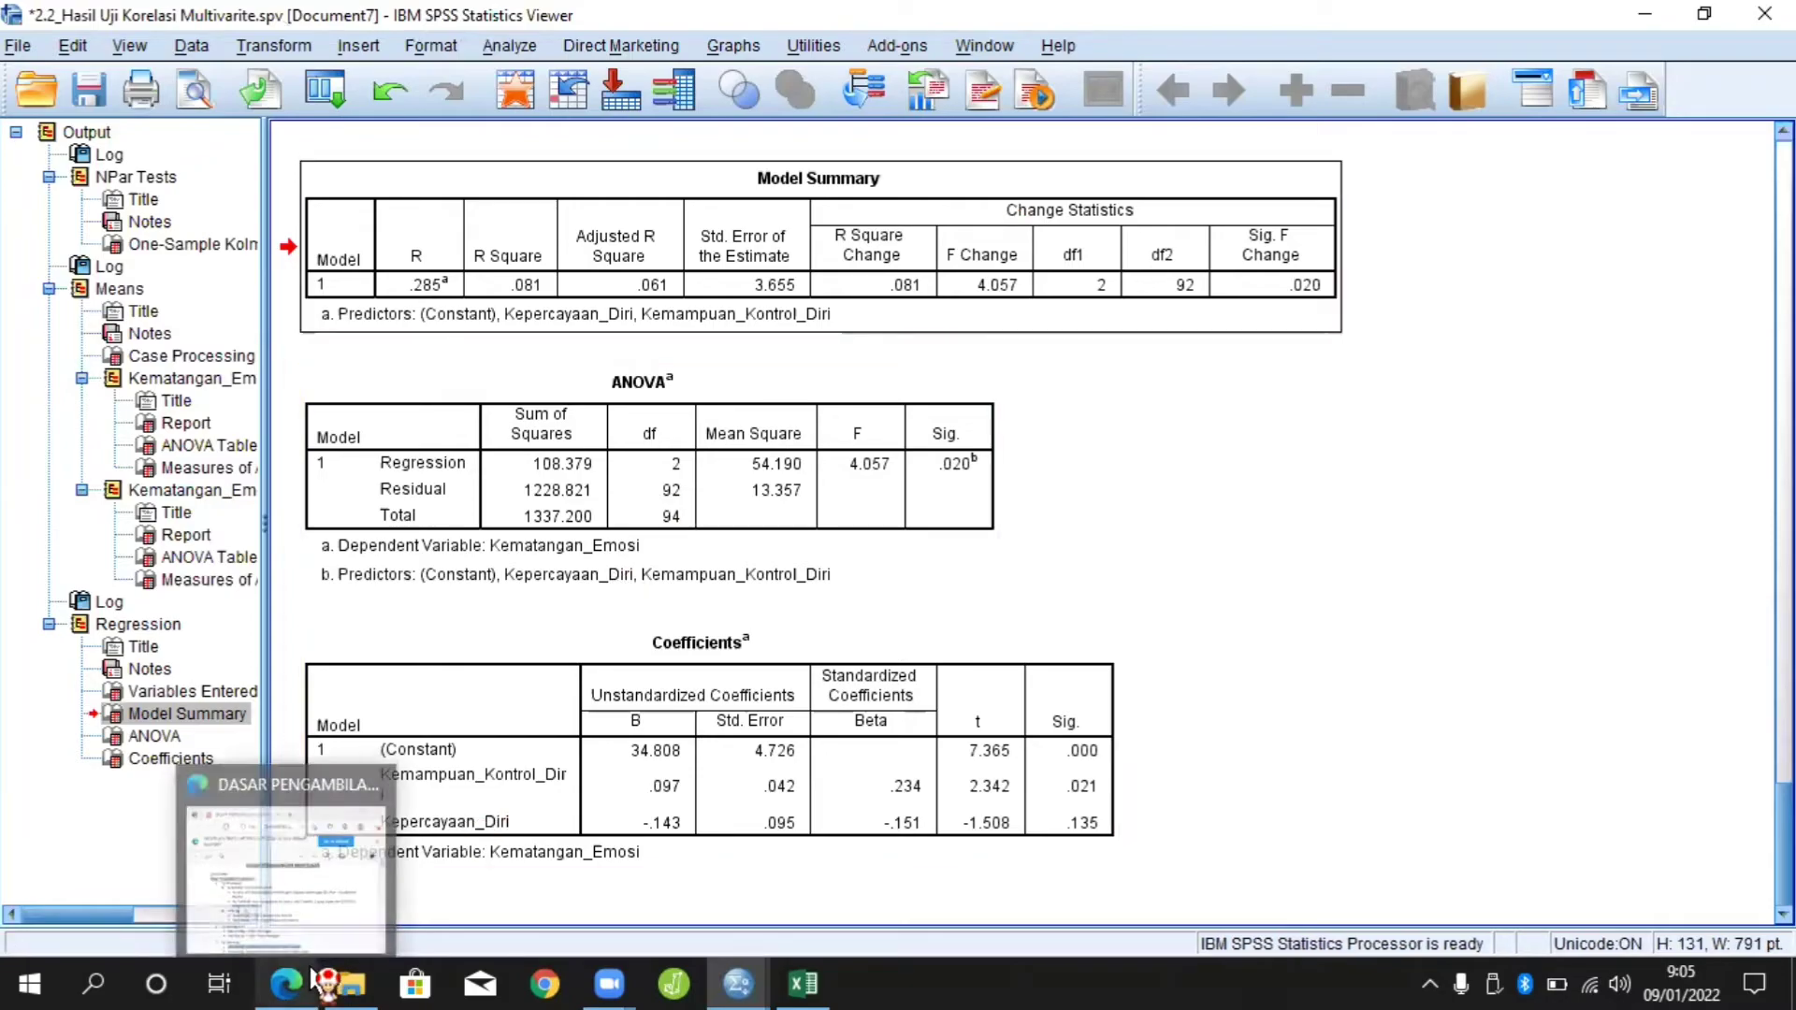
left_click(318, 859)
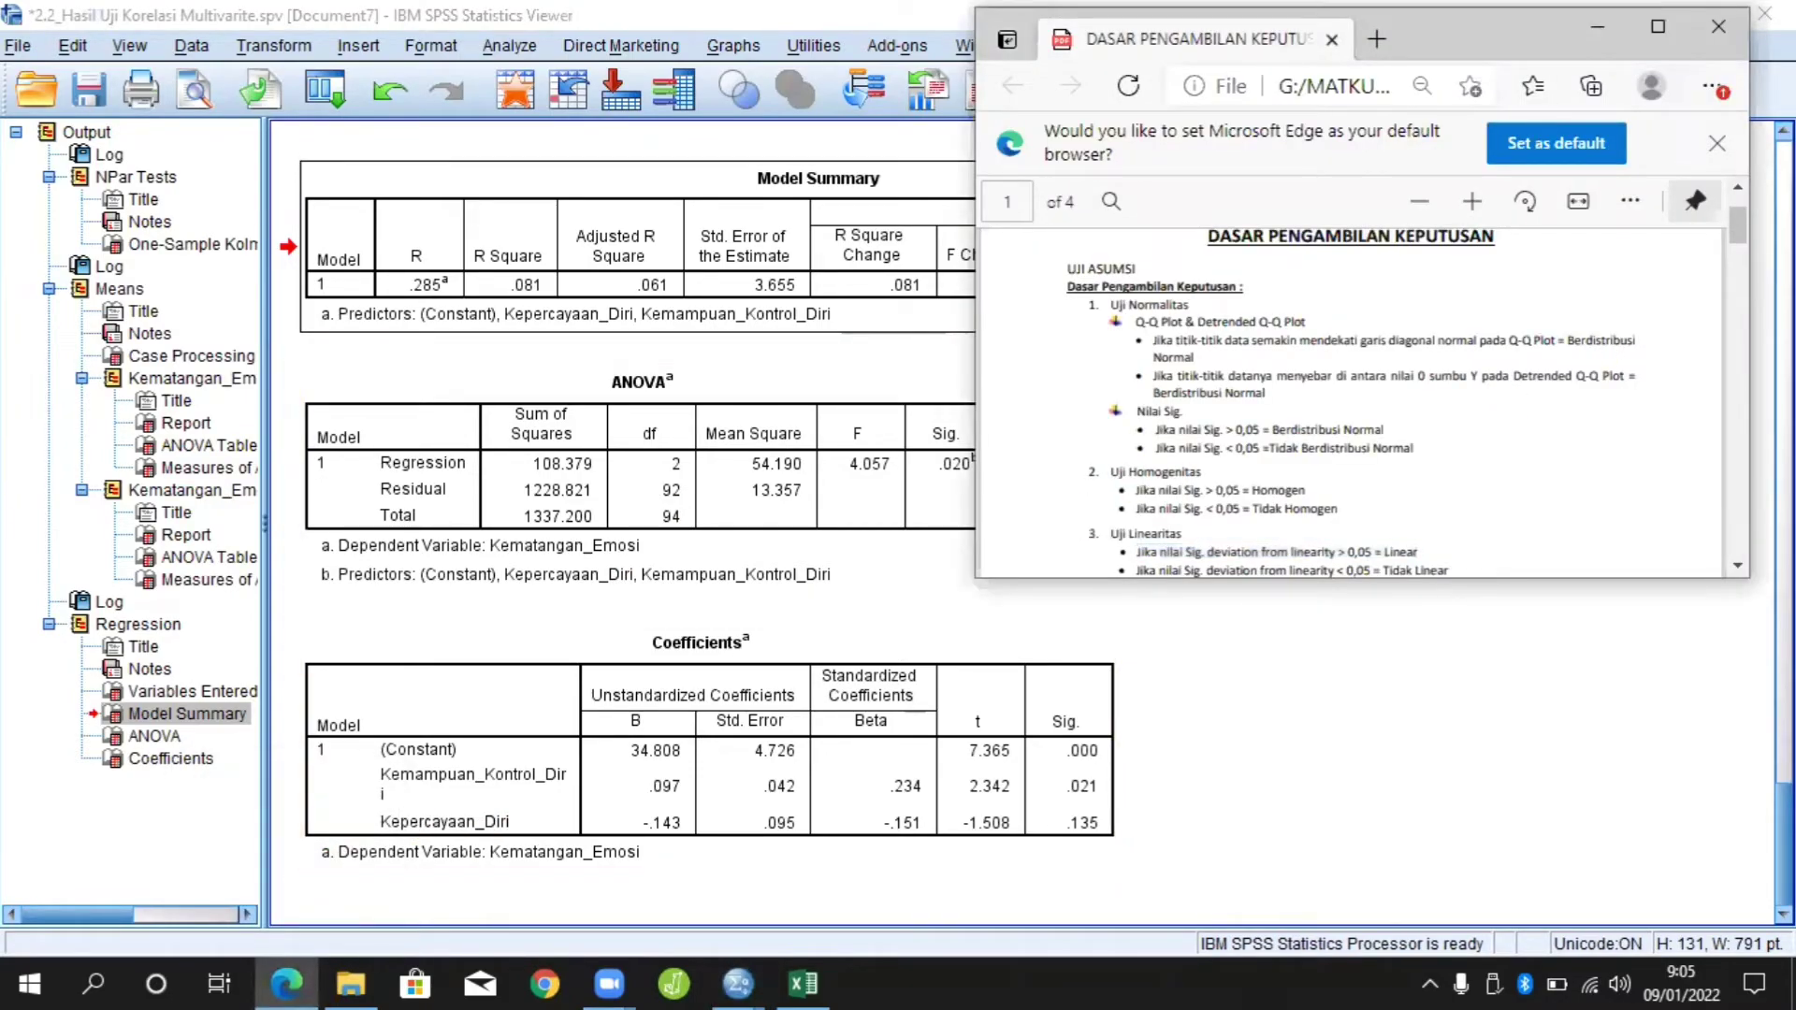
left_click_drag(1738, 228, 1741, 348)
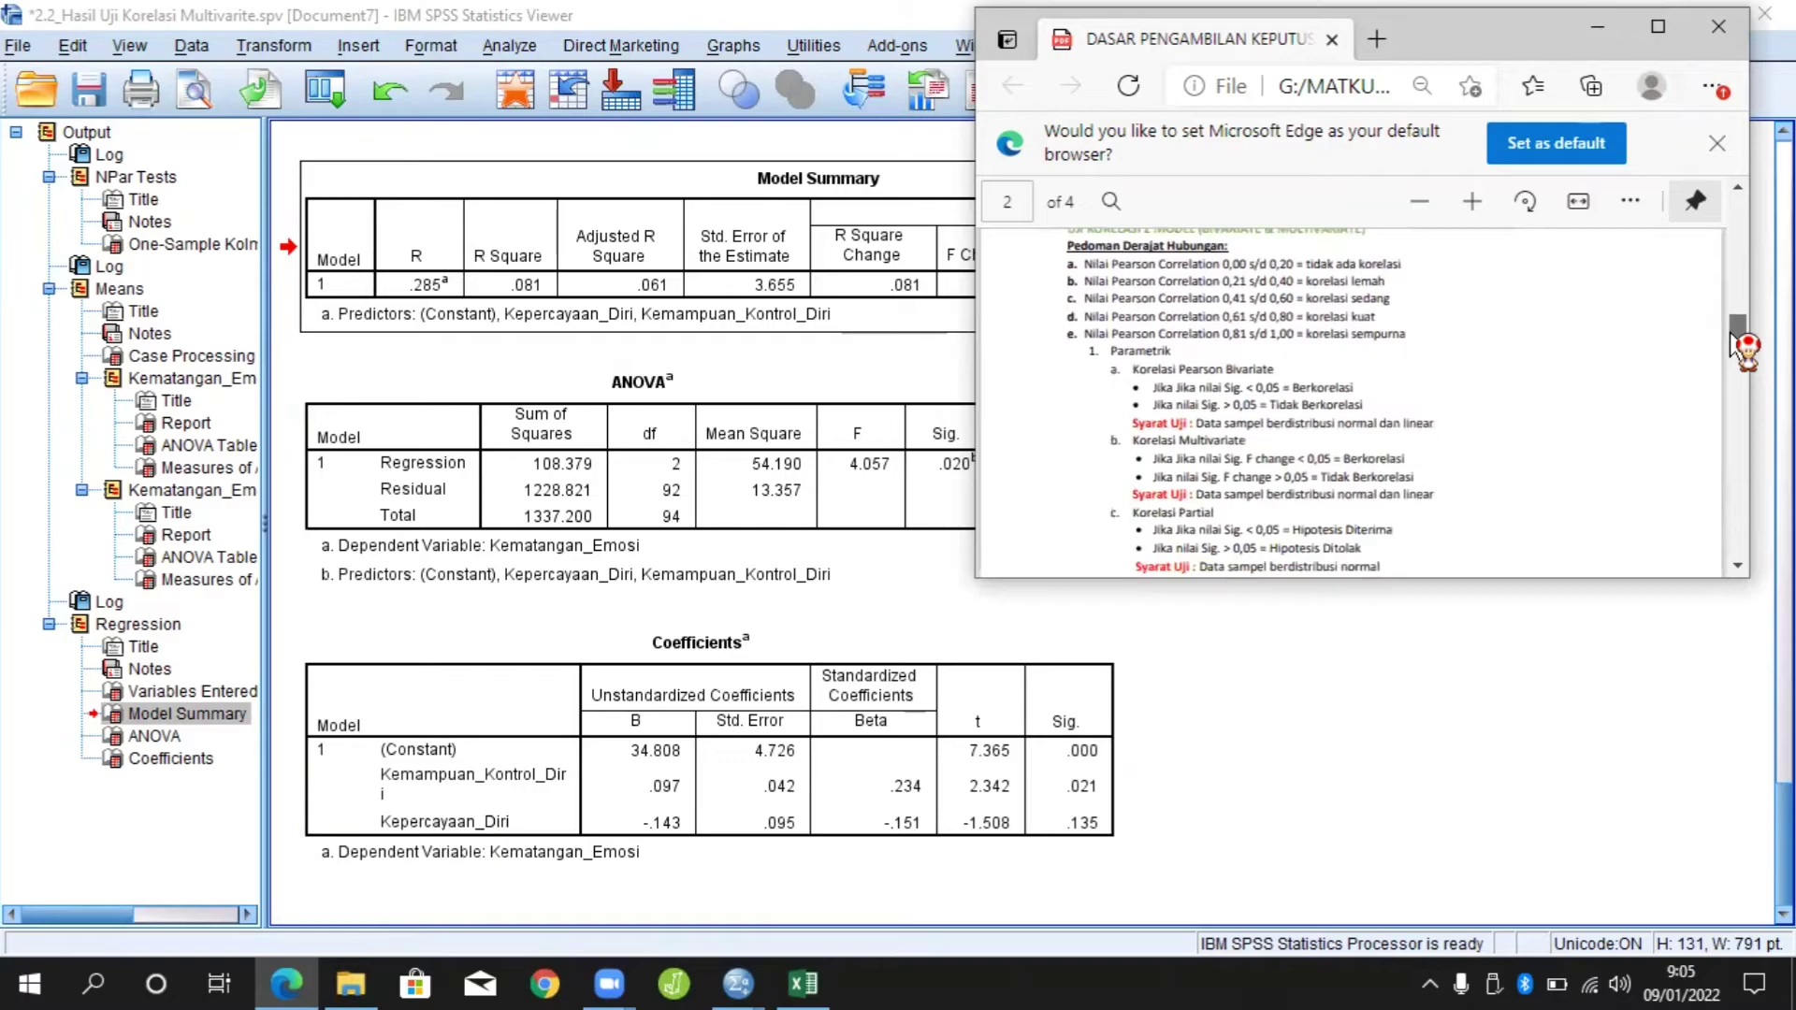
left_click_drag(1406, 459, 1156, 460)
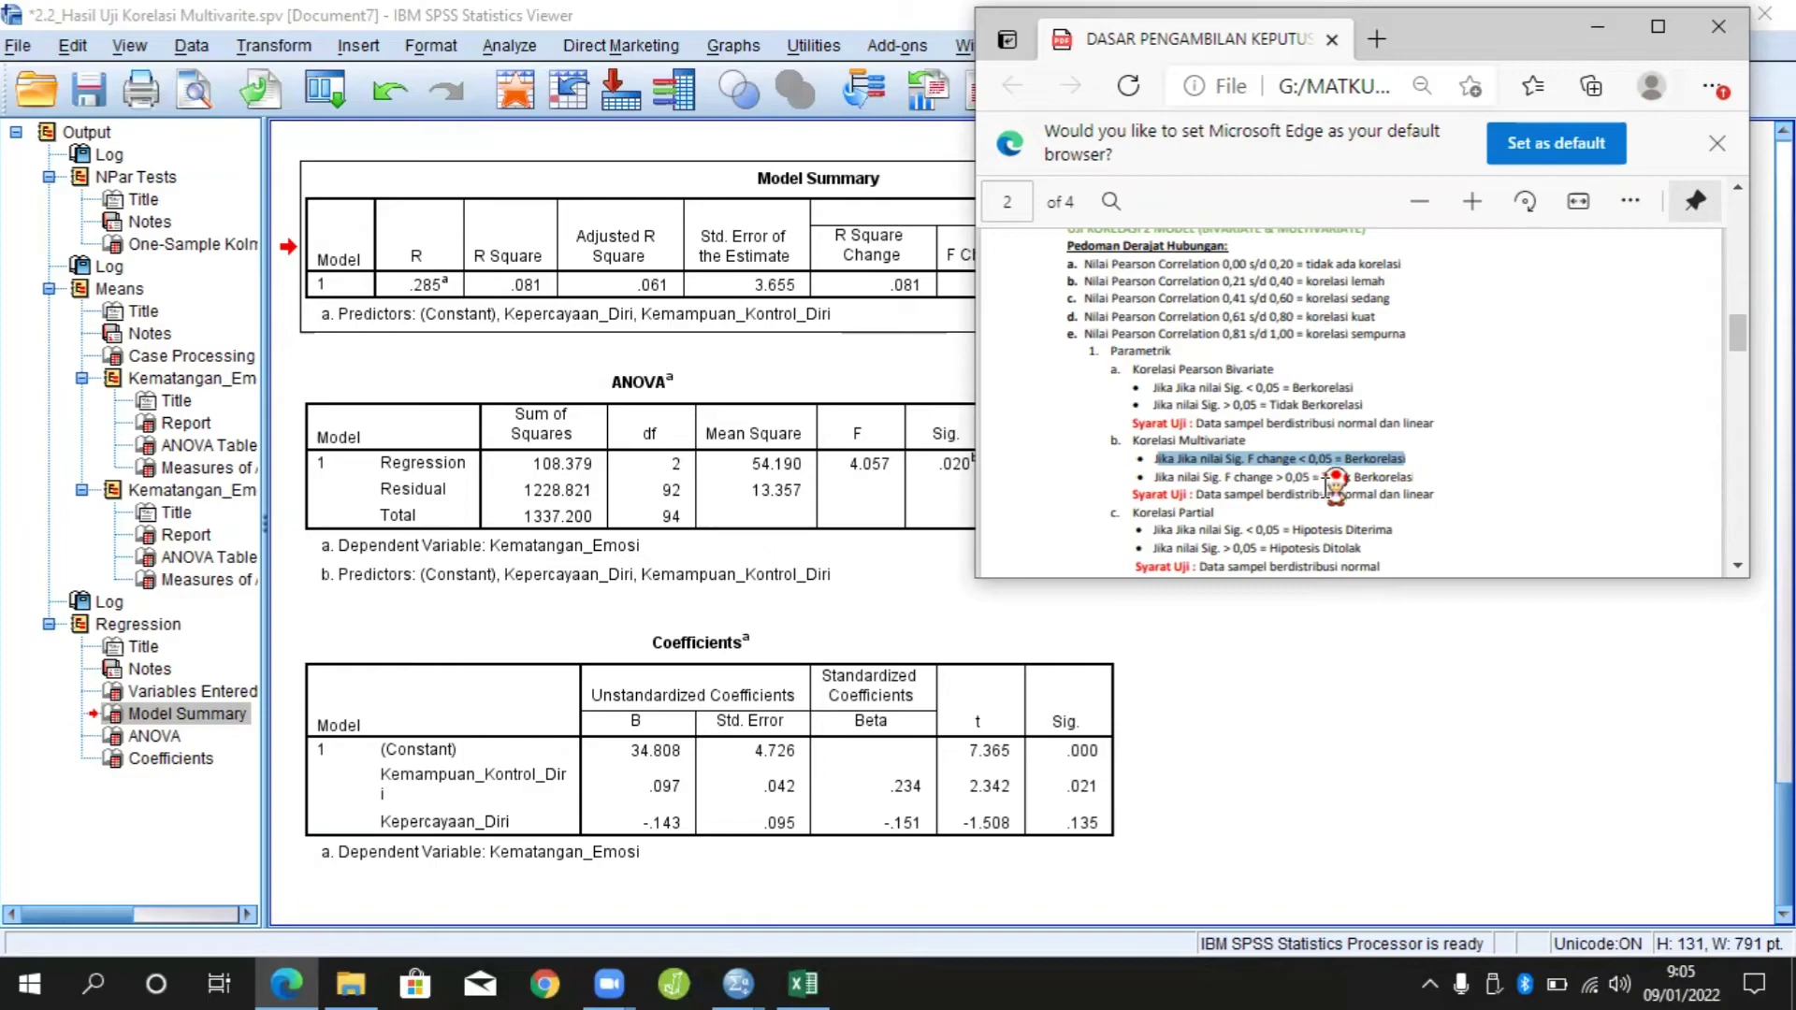
left_click(1331, 694)
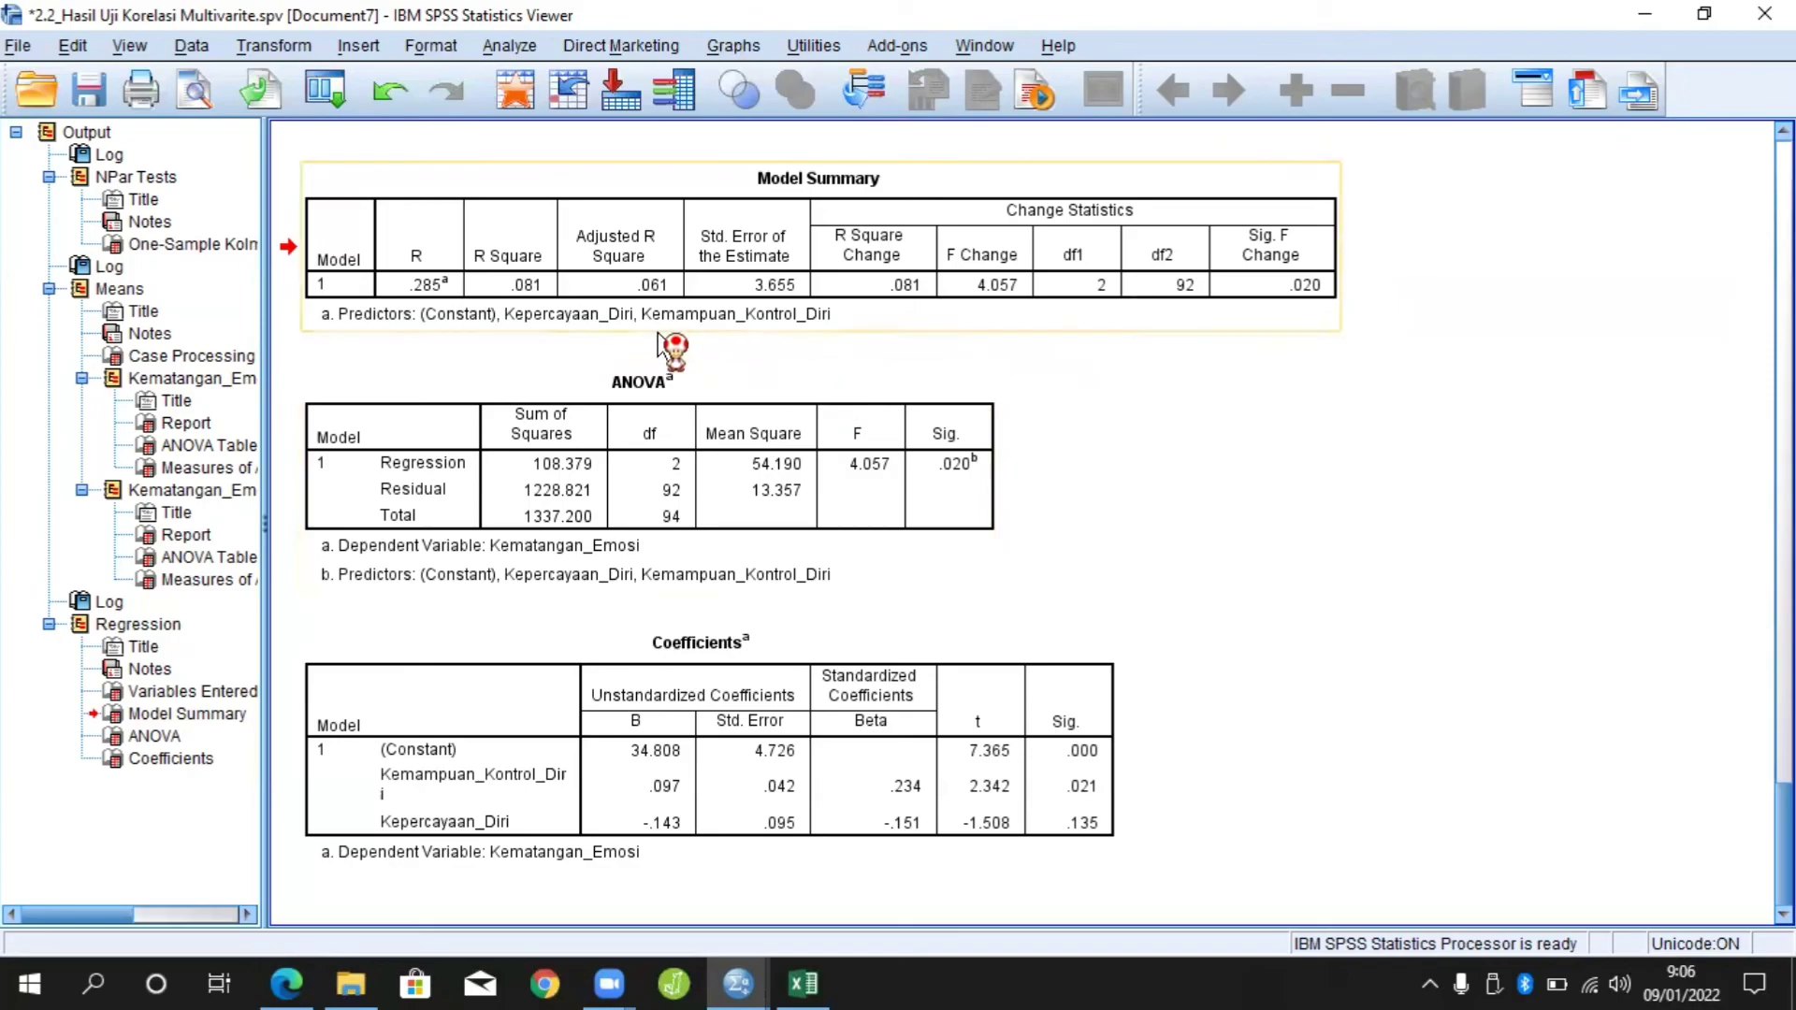
Select the 0,21 s/d 0,40 correlation strength guideline in the Edge PDF and compare it with the R value in the SPSS Model Summary
left_click(286, 983)
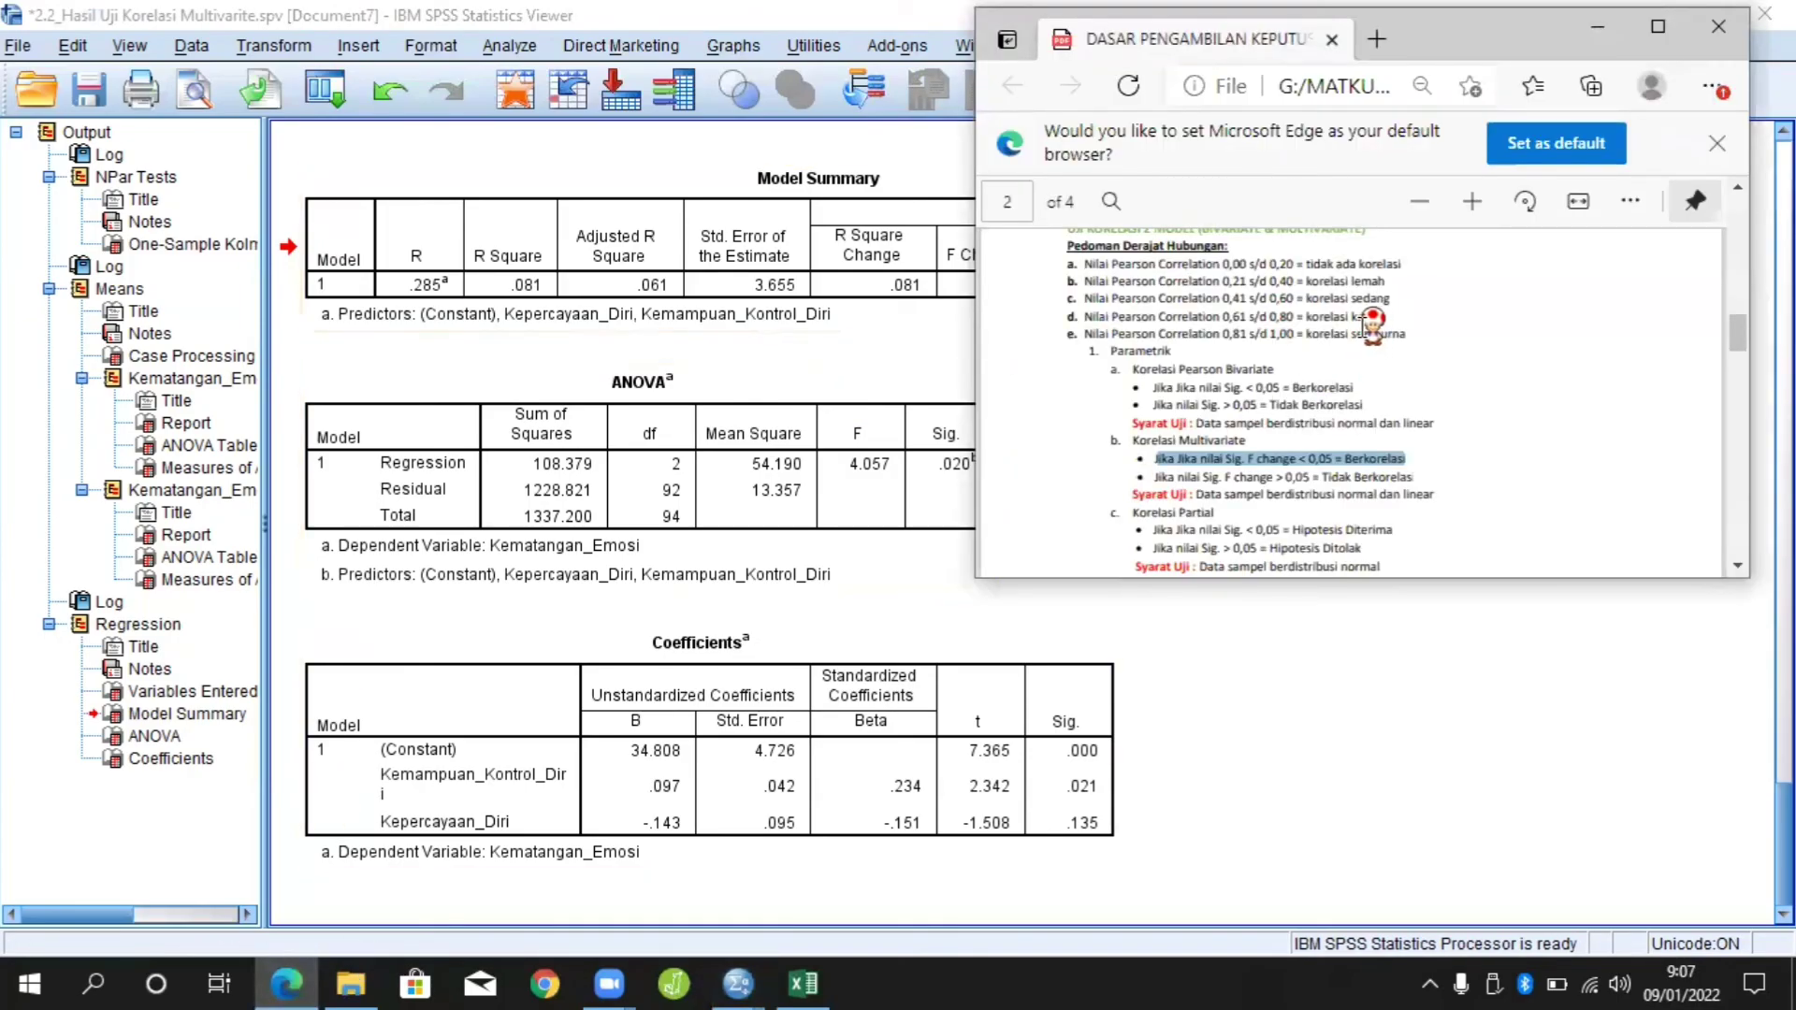
left_click(456, 301)
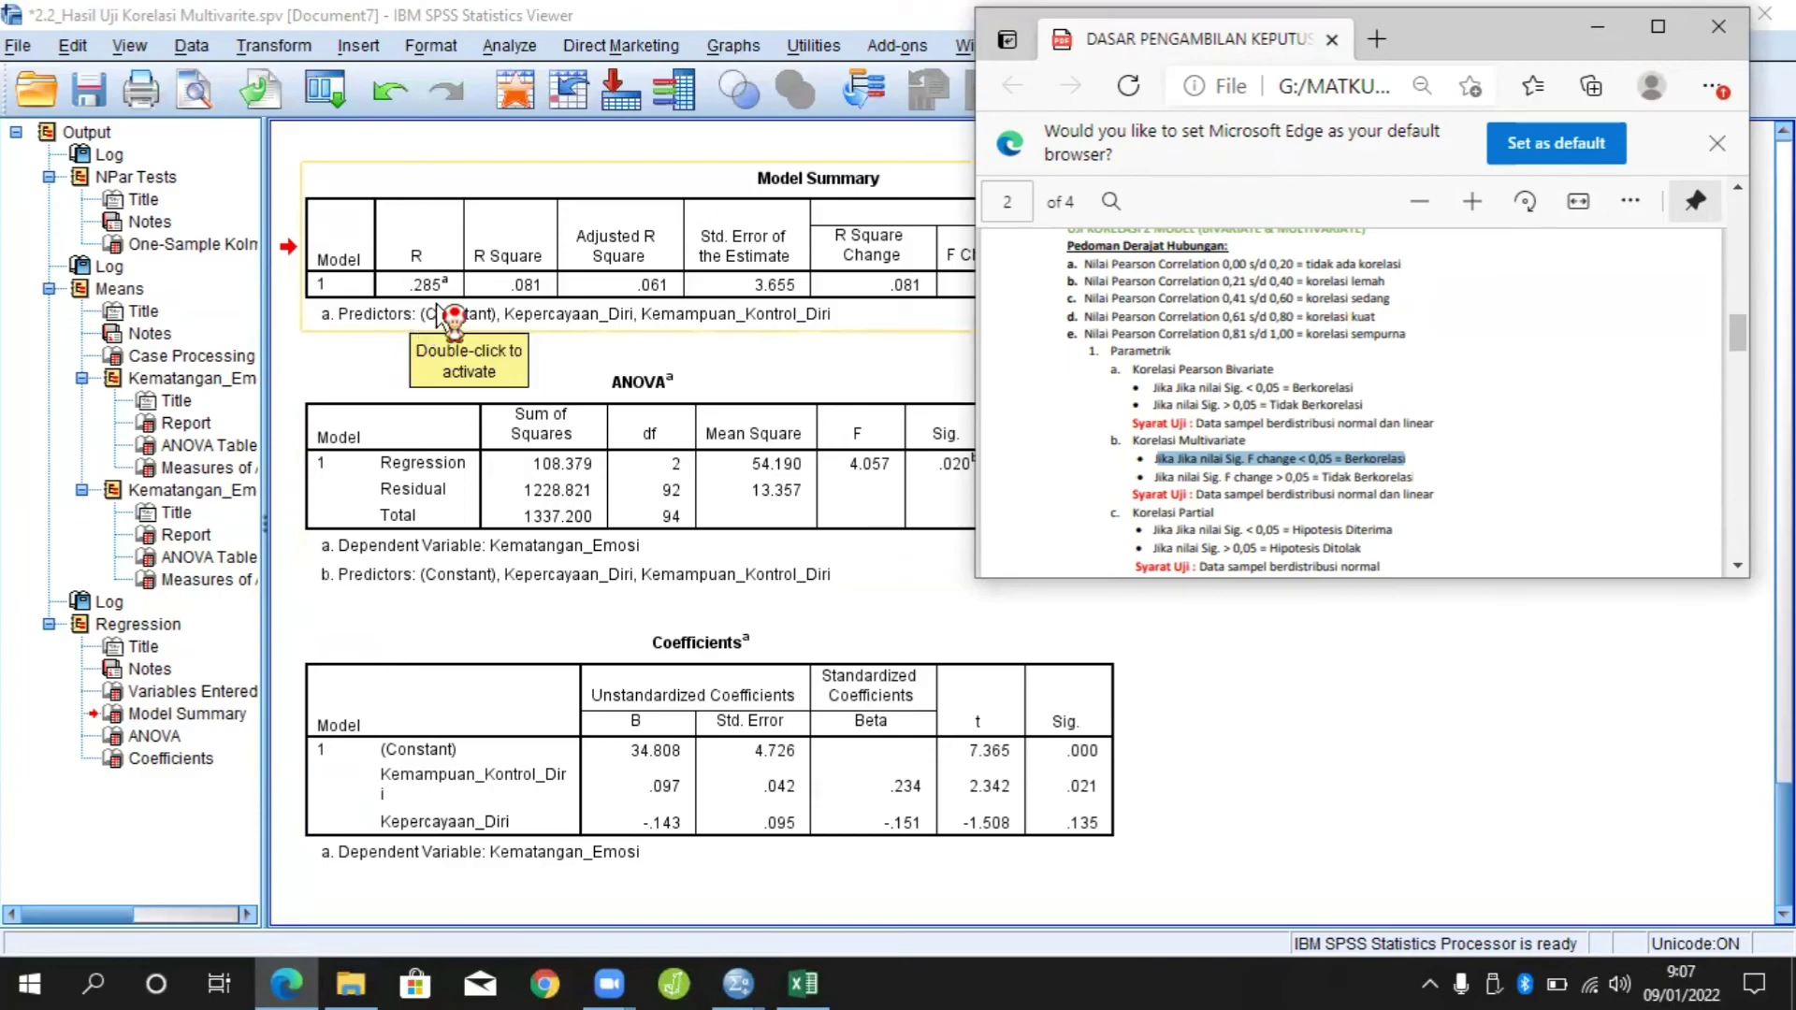
left_click(1206, 301)
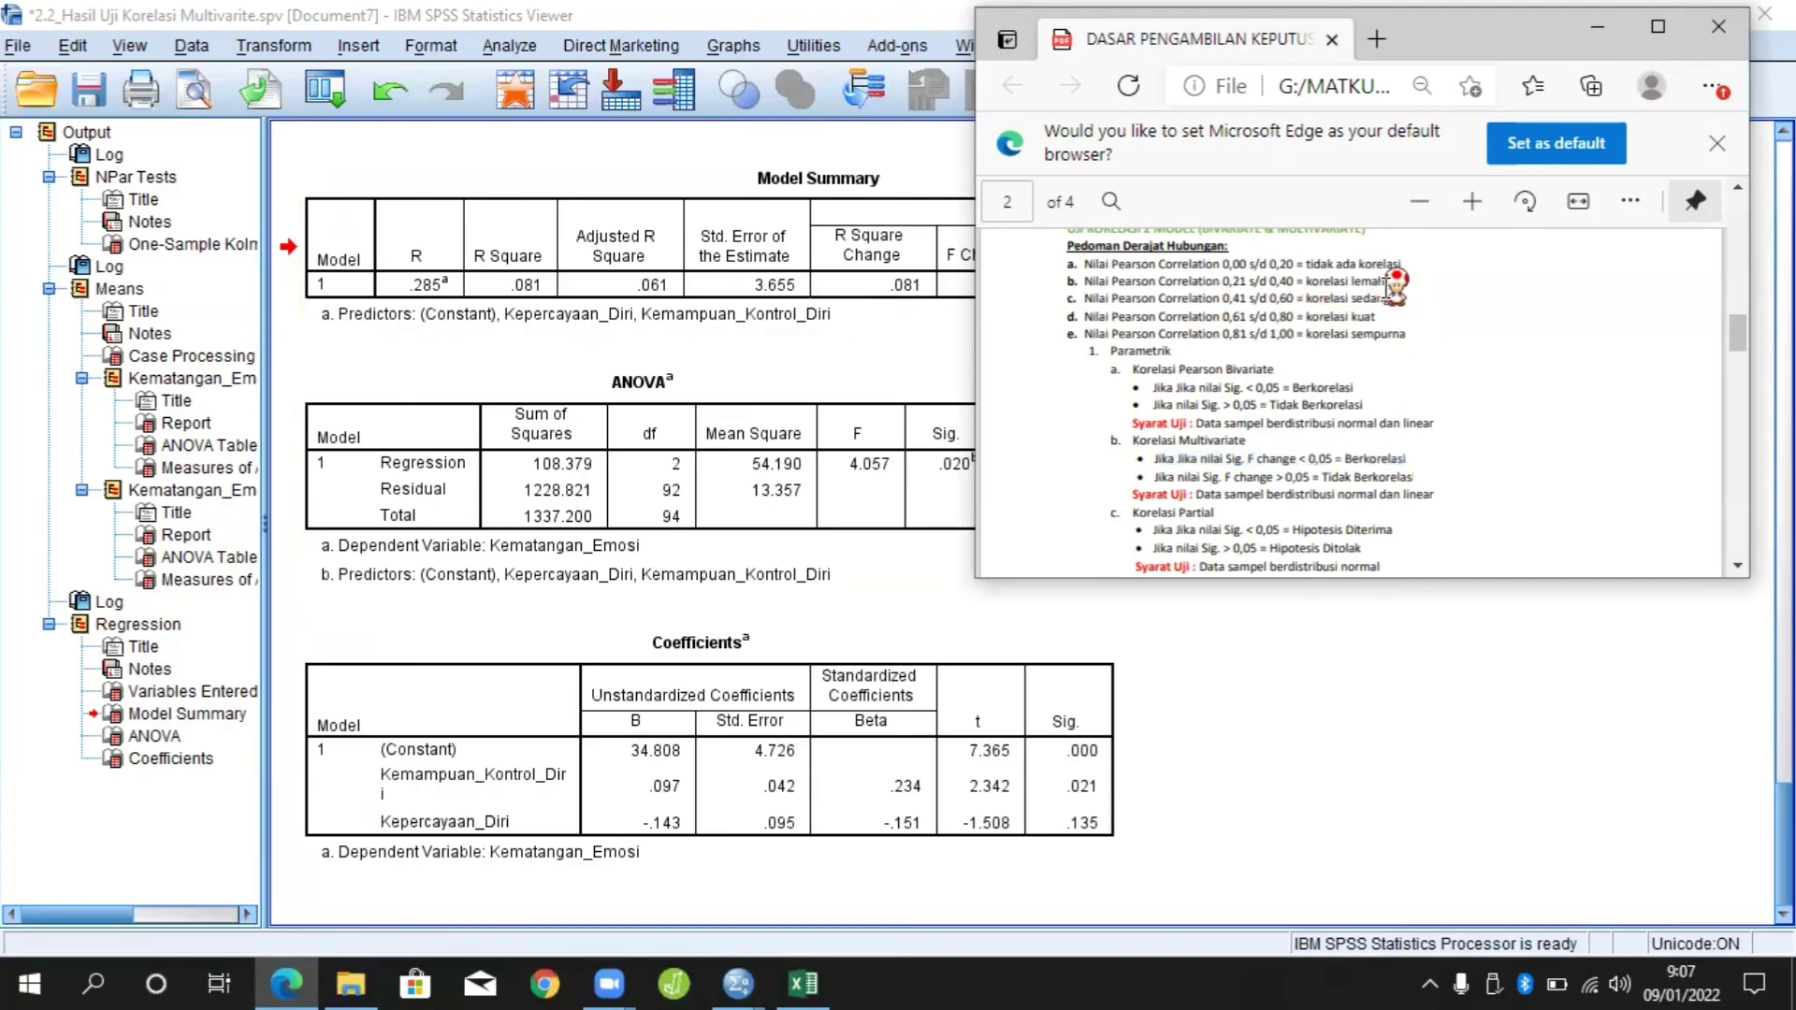
double_click(1391, 282)
left_click_drag(1348, 273, 1062, 281)
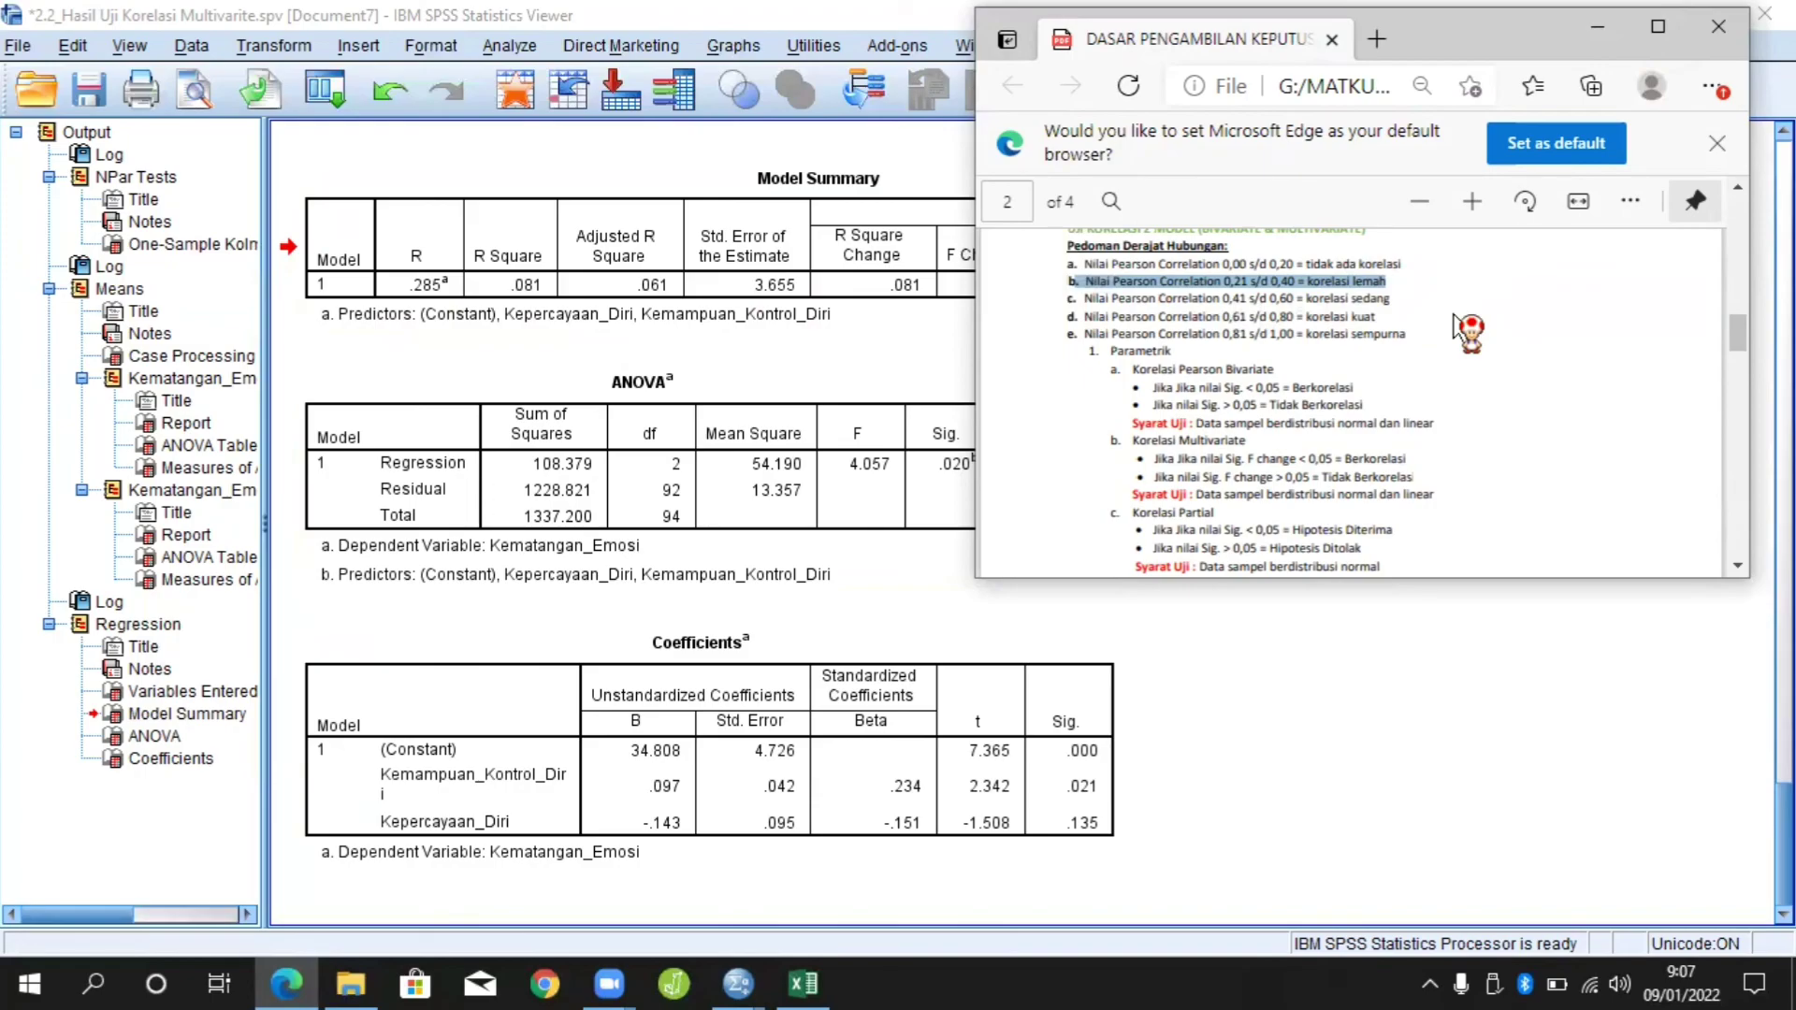
left_click(877, 359)
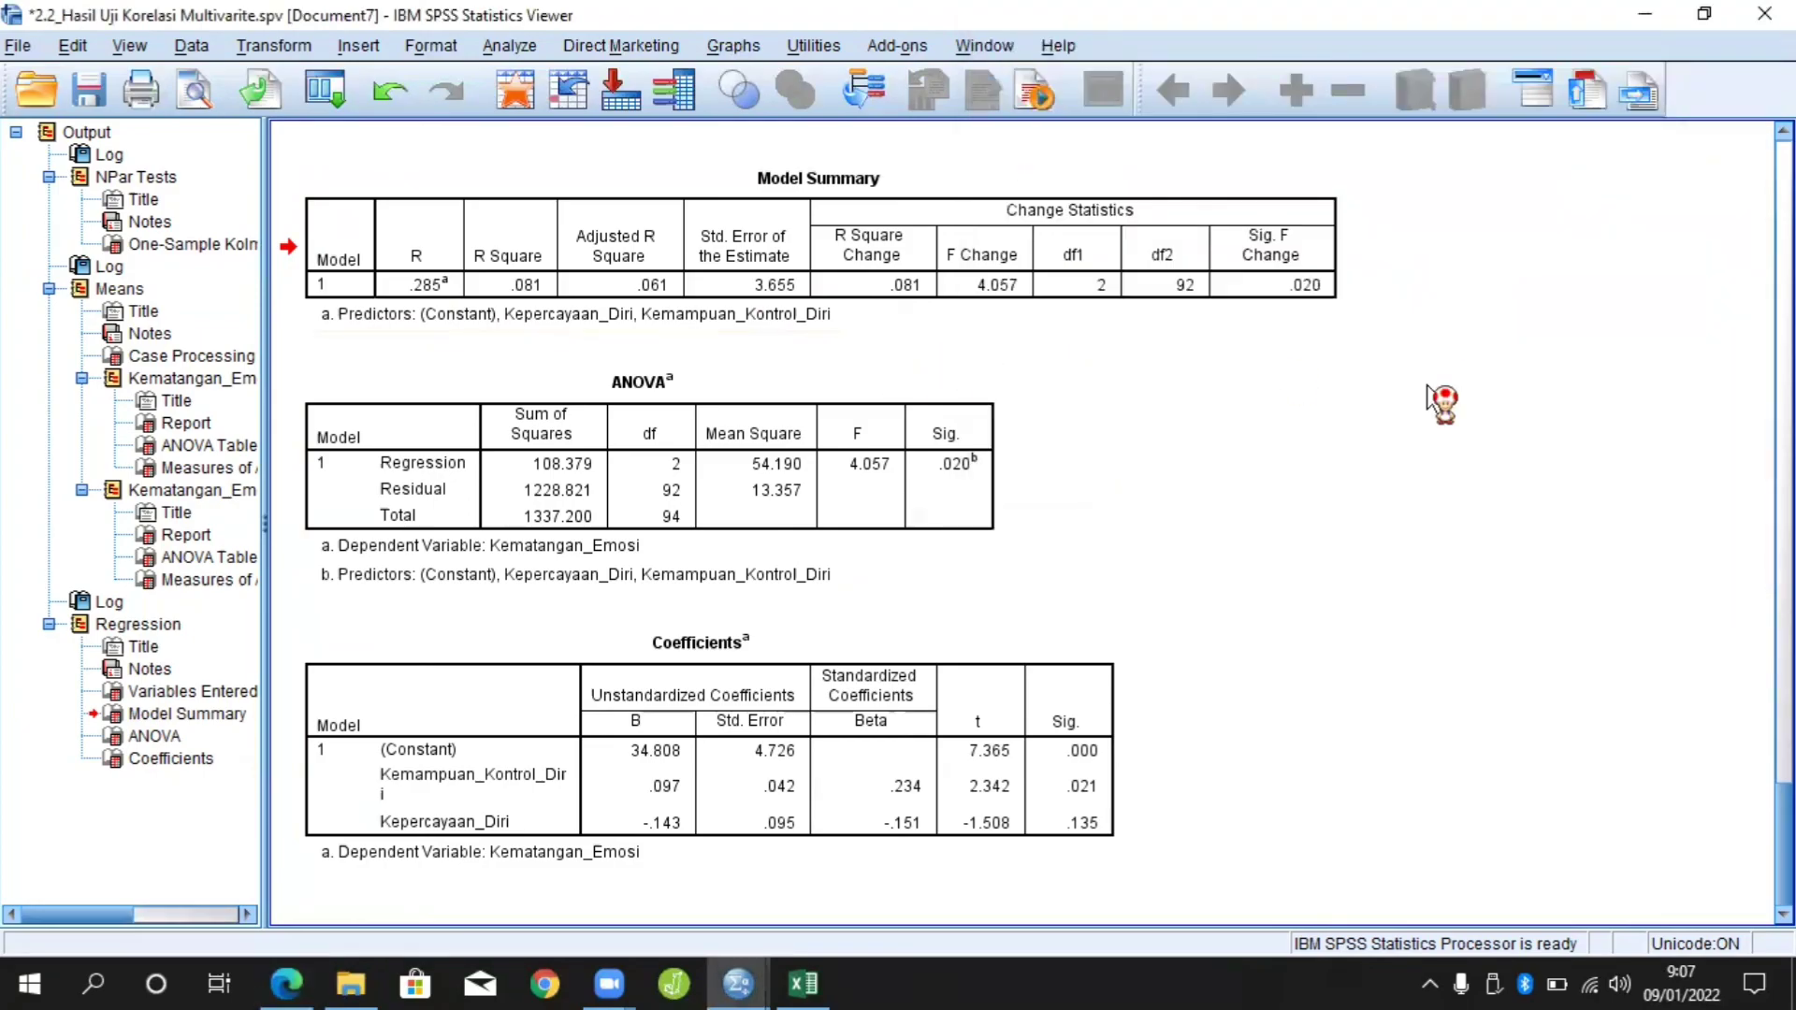